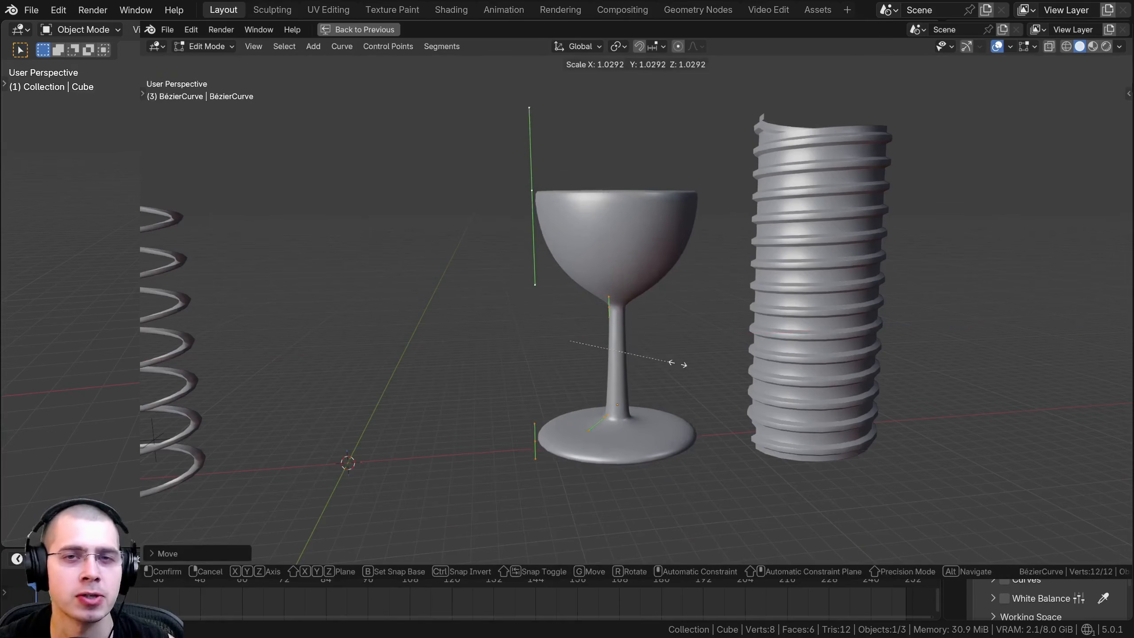
# Move and scale the goblet's Bézier profile curve in Edit Mode to widen the bowl, stem and base.
pyautogui.click(670, 365)
pyautogui.press('g')
pyautogui.click(690, 367)
pyautogui.press('s')
pyautogui.click(720, 366)
pyautogui.press('g')
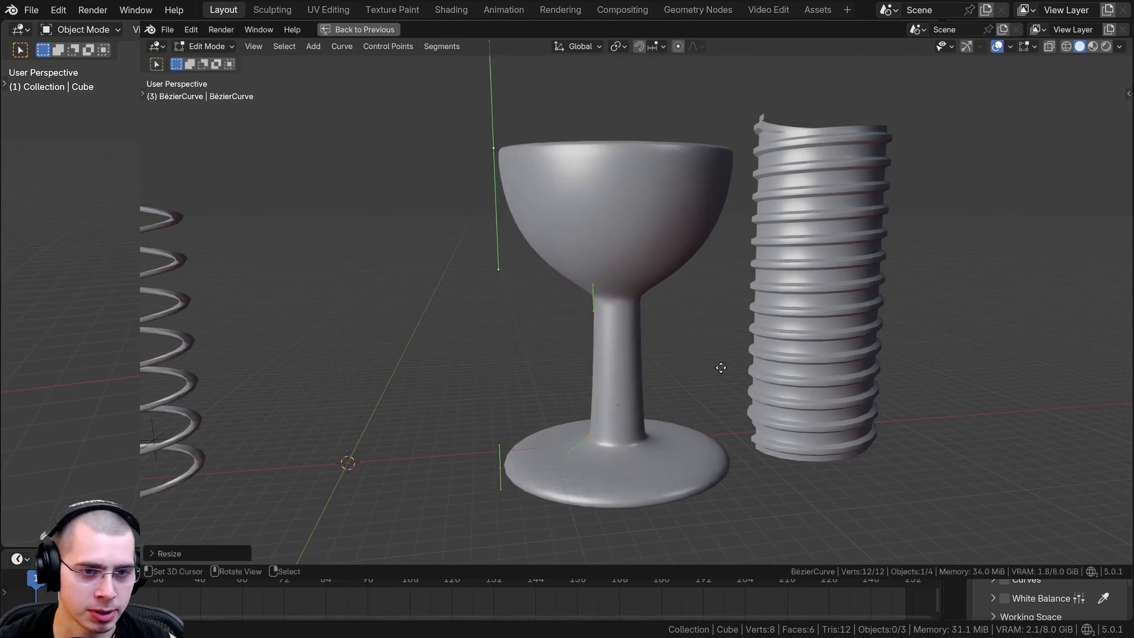
# Select every object in the default scene and delete them all.
pyautogui.press('a')
pyautogui.press('a')
pyautogui.press('x')
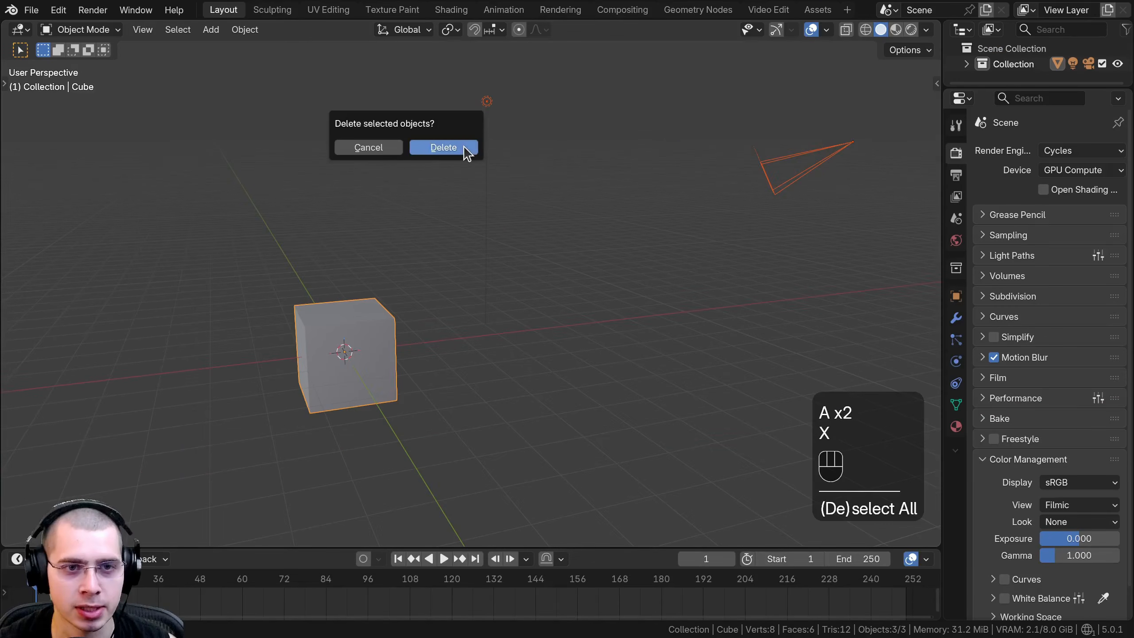
pyautogui.click(444, 148)
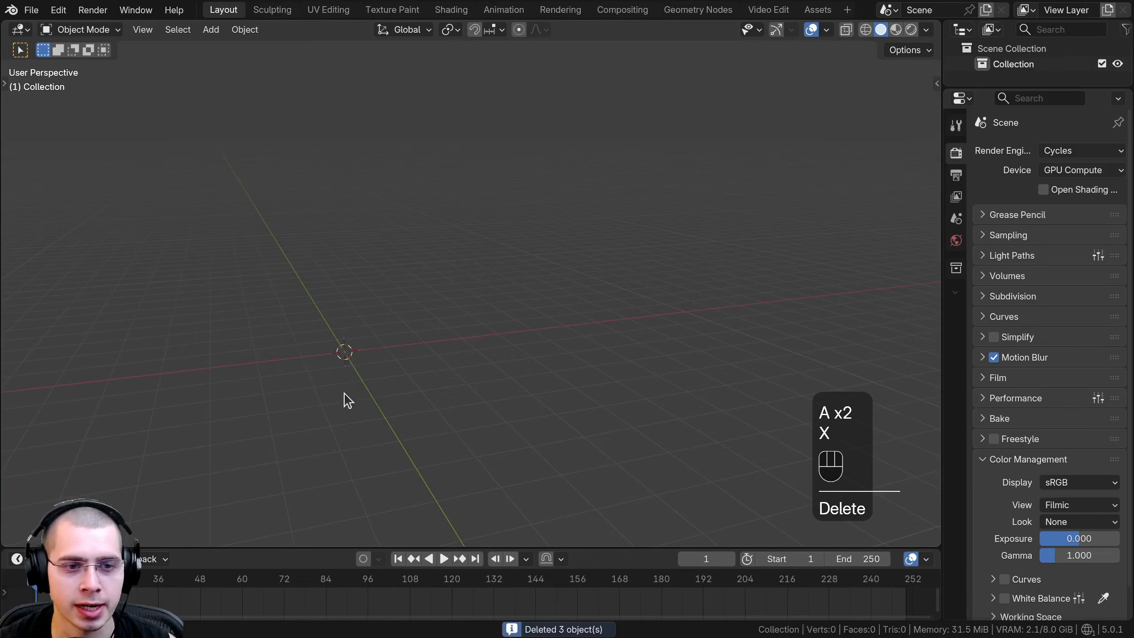
# Add a plane mesh at the world origin of the empty scene.
pyautogui.keyDown('shift'); pyautogui.moveTo(347, 398); pyautogui.dragTo(473, 179, button='middle'); pyautogui.keyUp('shift')
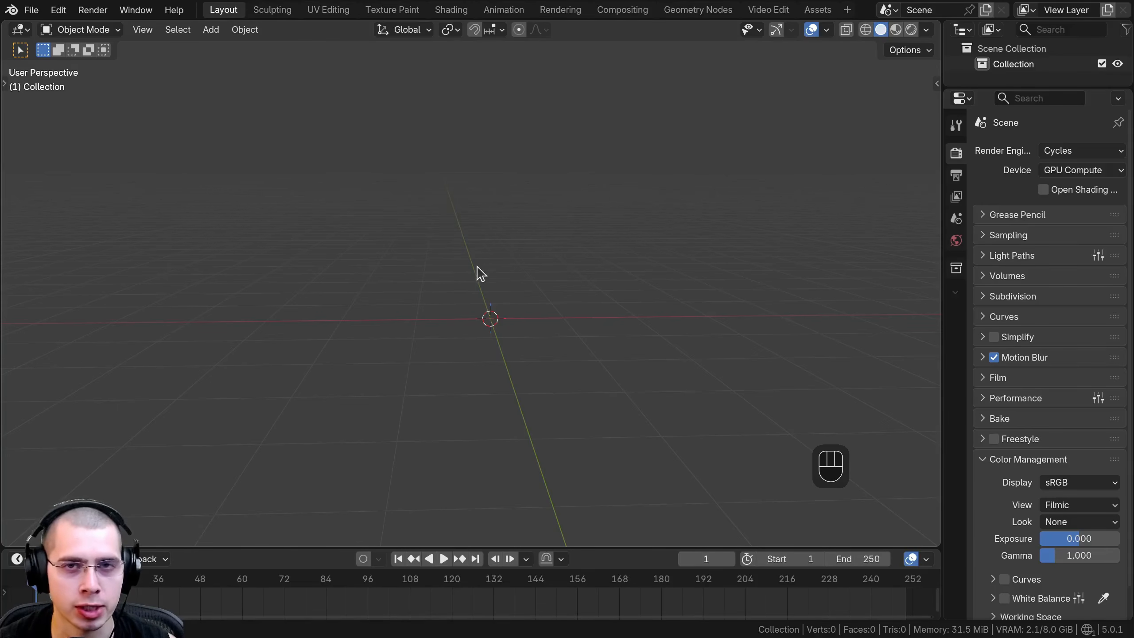
pyautogui.hotkey('shift', 'a')
pyautogui.moveTo(479, 202)
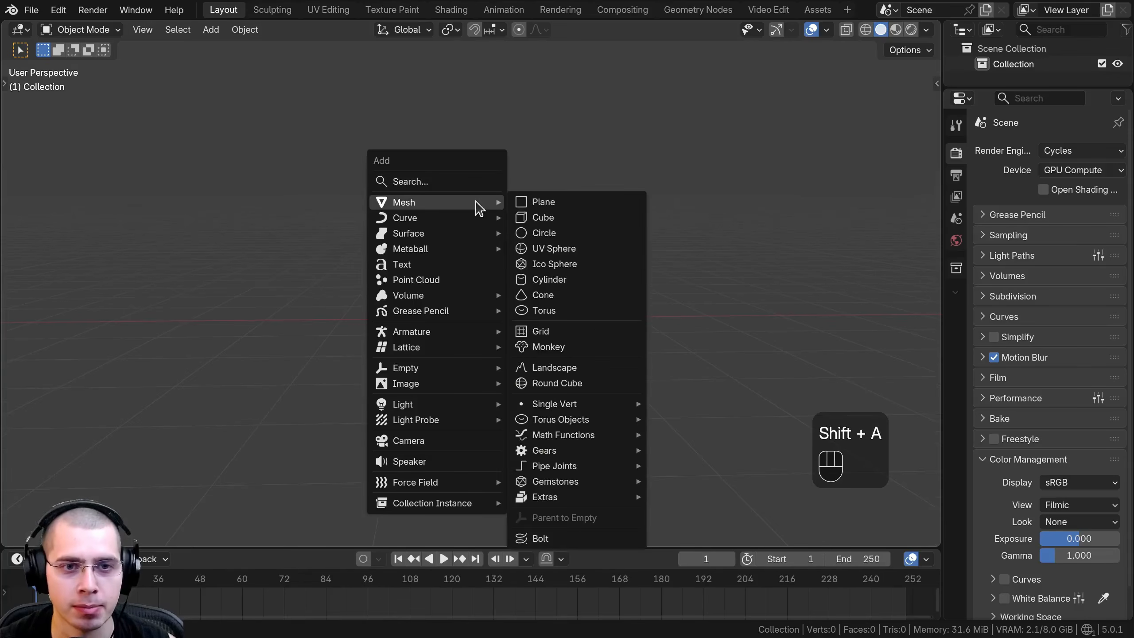
pyautogui.click(554, 214)
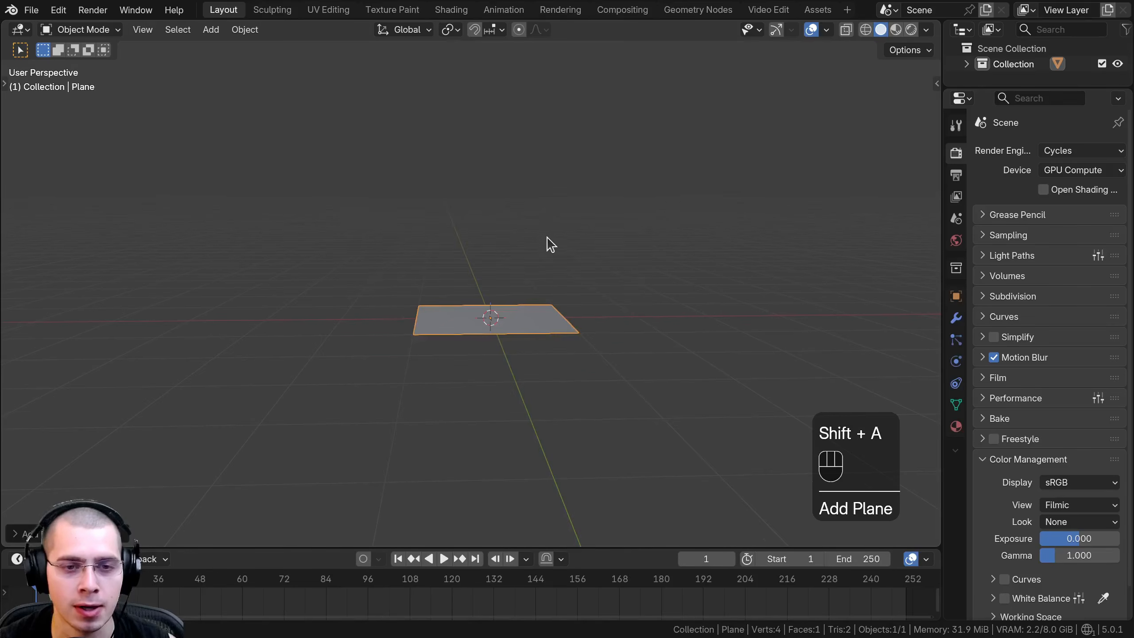
# Enter Edit Mode on the plane and rotate its geometry 90° around the global X axis.
pyautogui.press('Tab')
pyautogui.moveTo(552, 246); pyautogui.dragTo(568, 277, button='middle')
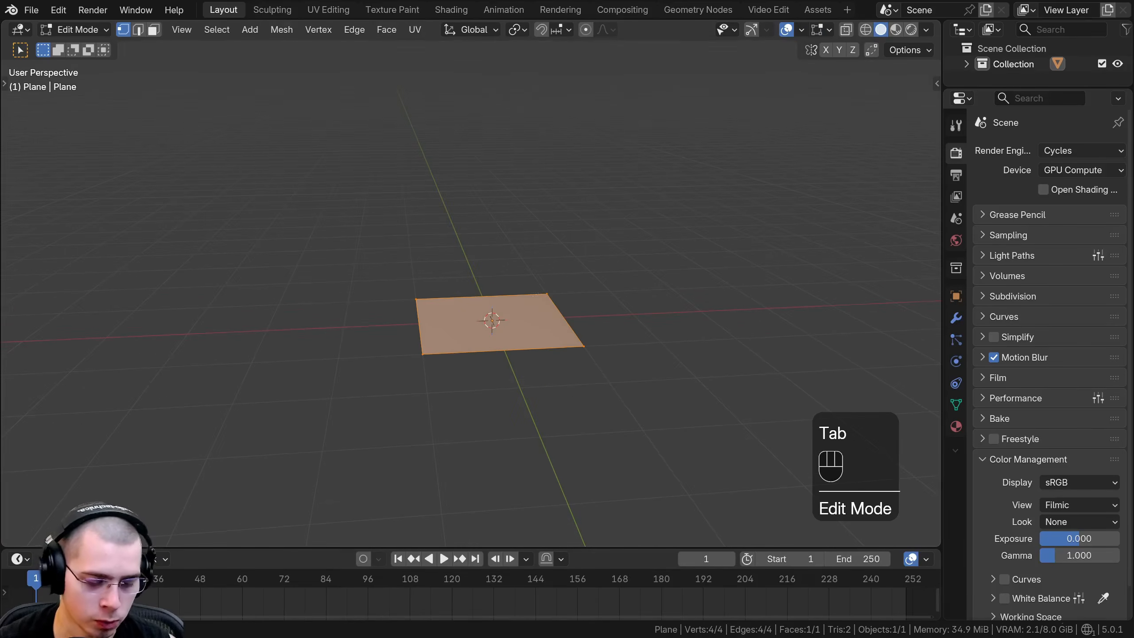
pyautogui.press('r')
pyautogui.press('x')
pyautogui.press('9')
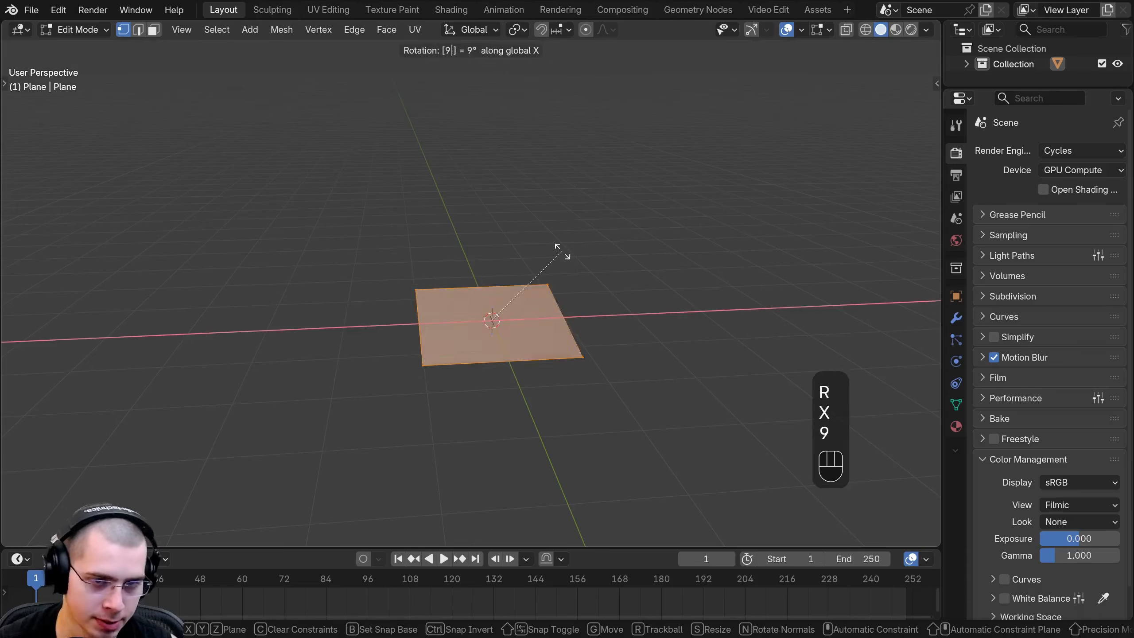
pyautogui.press('0')
pyautogui.press('Return')
# Select the two vertices on the plane's positive X side and delete them, keeping one vertical edge.
pyautogui.press('a')
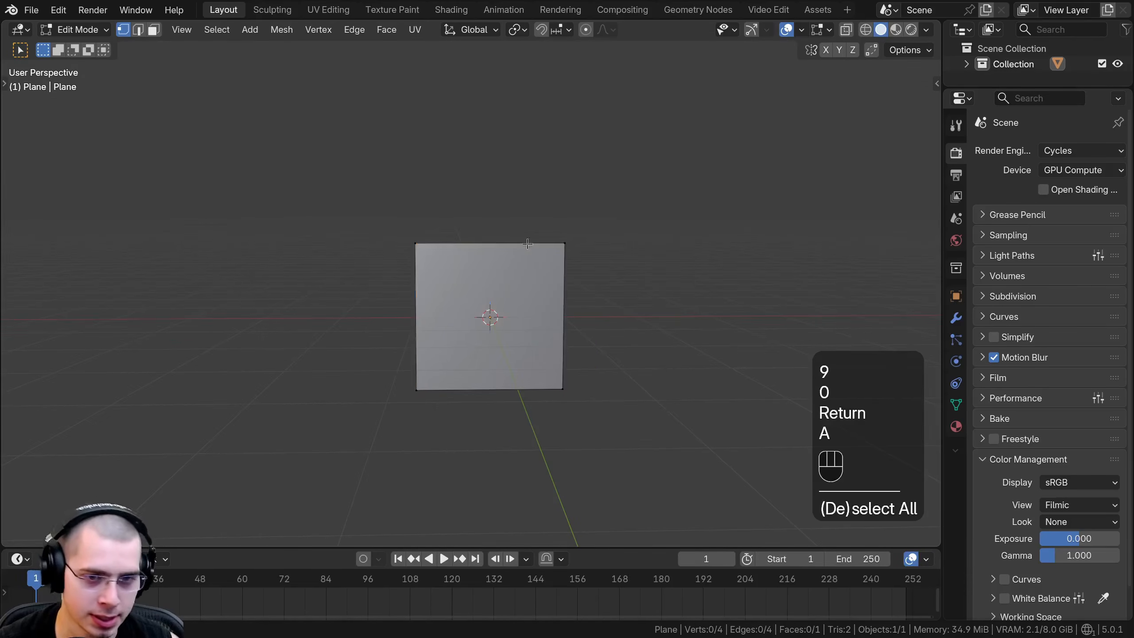
pyautogui.moveTo(504, 156); pyautogui.dragTo(582, 360)
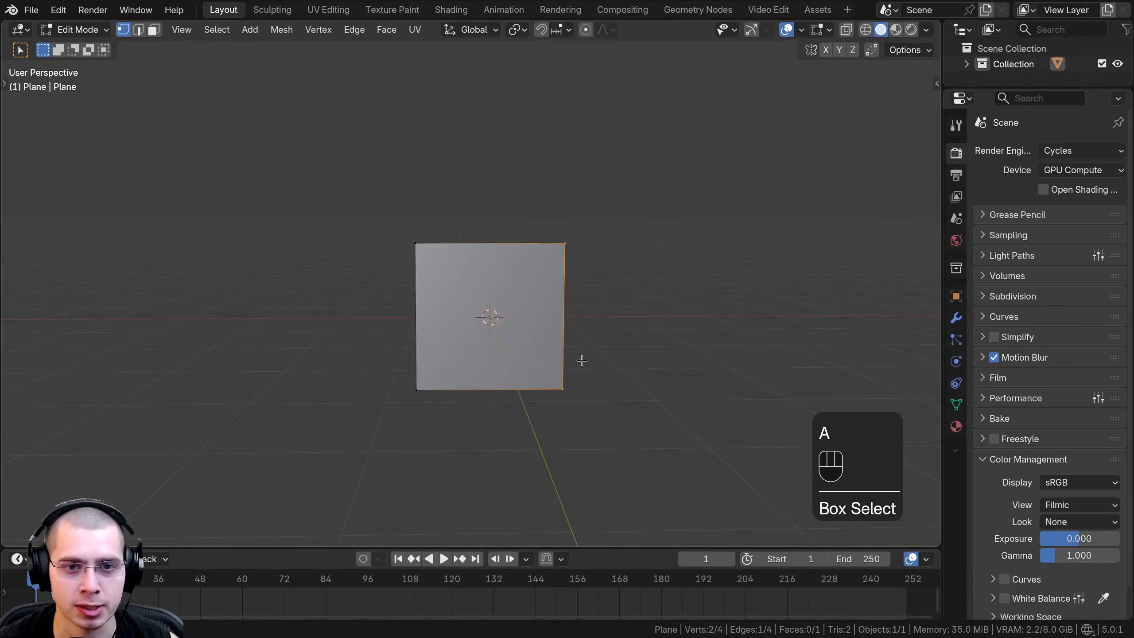
pyautogui.press('x')
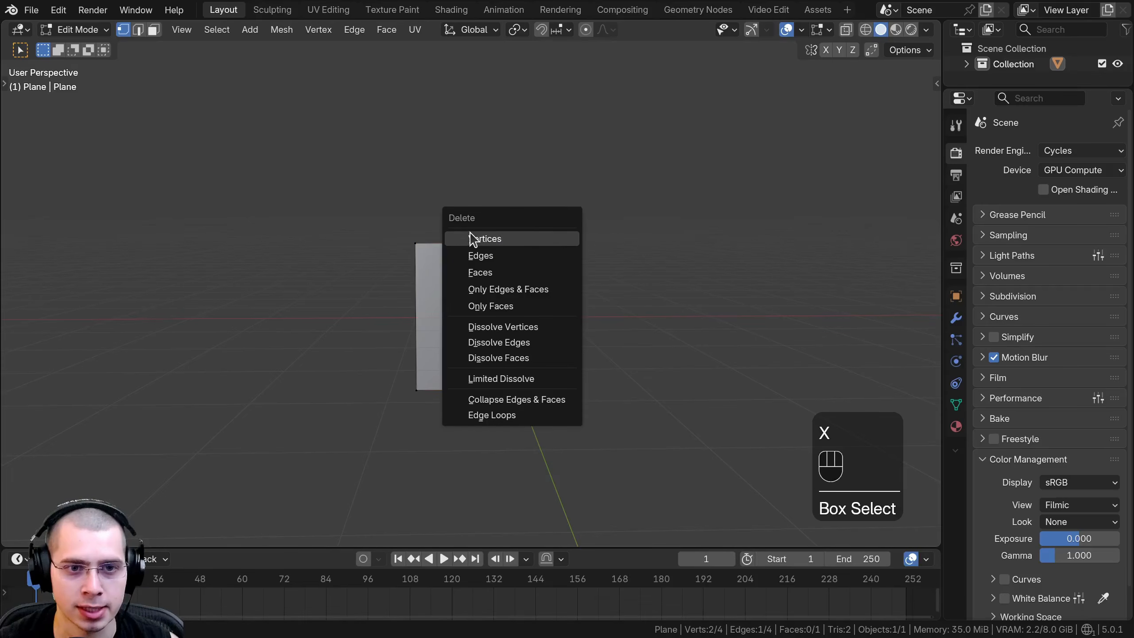
pyautogui.click(472, 239)
# Select the remaining vertical edge and move it along X onto the object's origin.
pyautogui.scroll(2, 381, 312)
pyautogui.press('a')
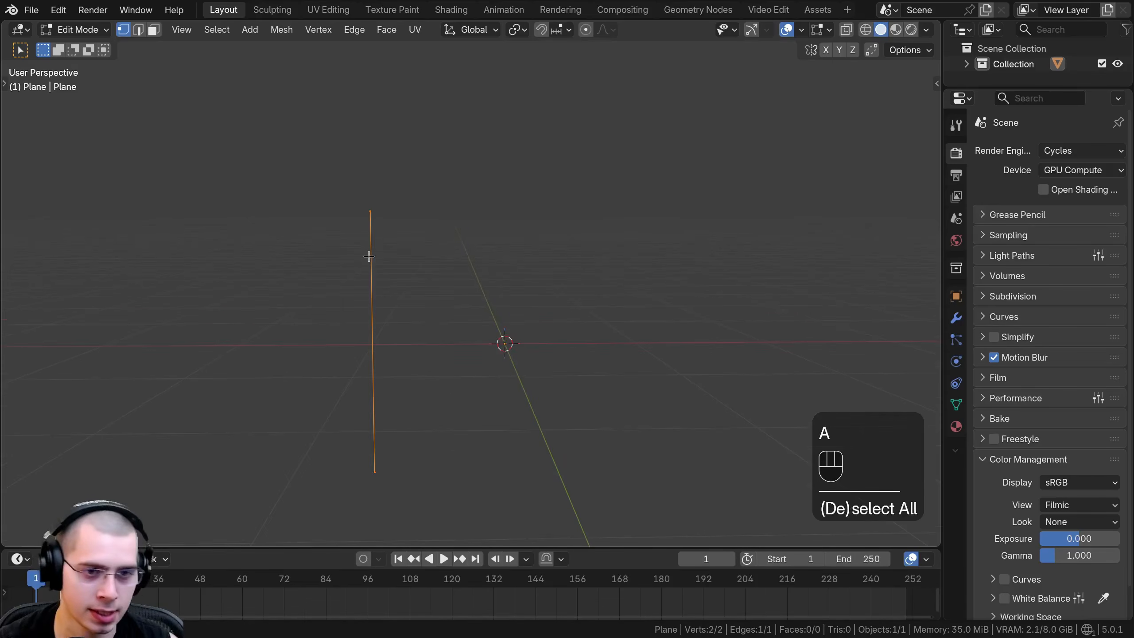
pyautogui.press('g')
pyautogui.press('x')
pyautogui.click(515, 284)
pyautogui.moveTo(514, 285); pyautogui.dragTo(471, 278, button='middle')
pyautogui.press('g')
pyautogui.moveTo(472, 278); pyautogui.dragTo(468, 276, button='middle')
pyautogui.hotkey('ctrl', 'z')
pyautogui.hotkey('ctrl', 'z')
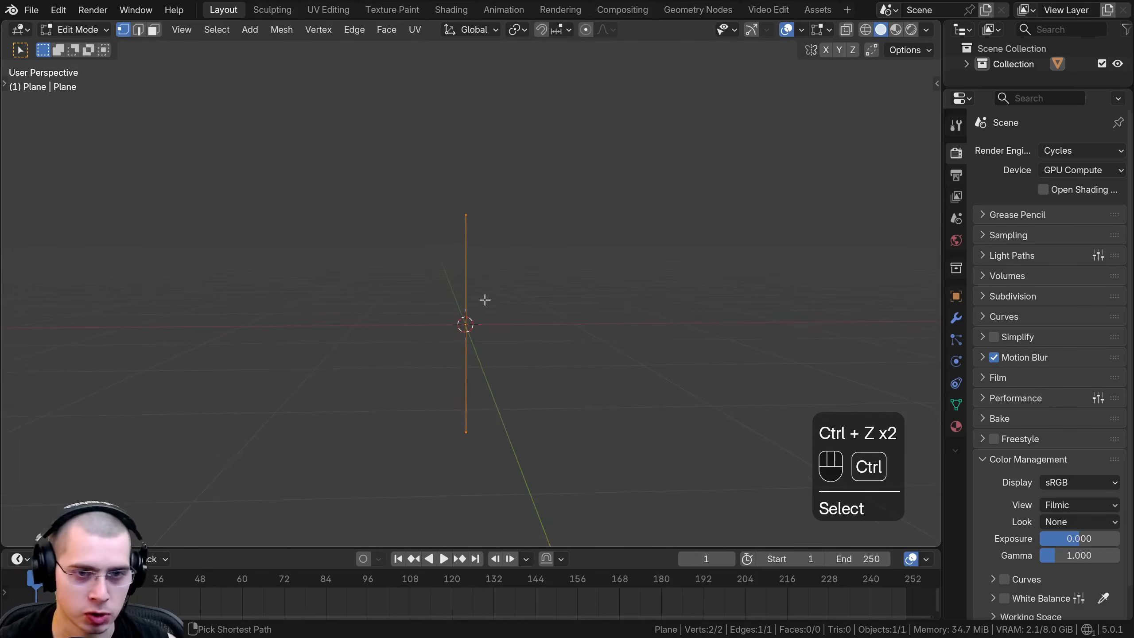
# Add two loop cuts to the vertical edge and scale up the middle segment between them.
pyautogui.hotkey('ctrl', 'r')
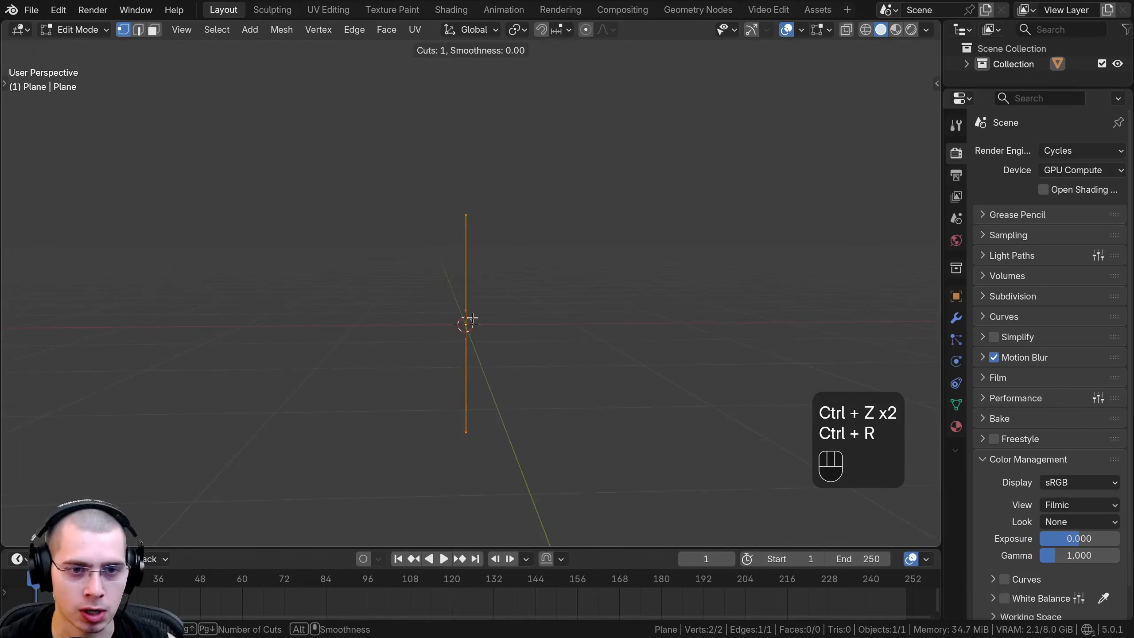
pyautogui.scroll(1, 465, 325)
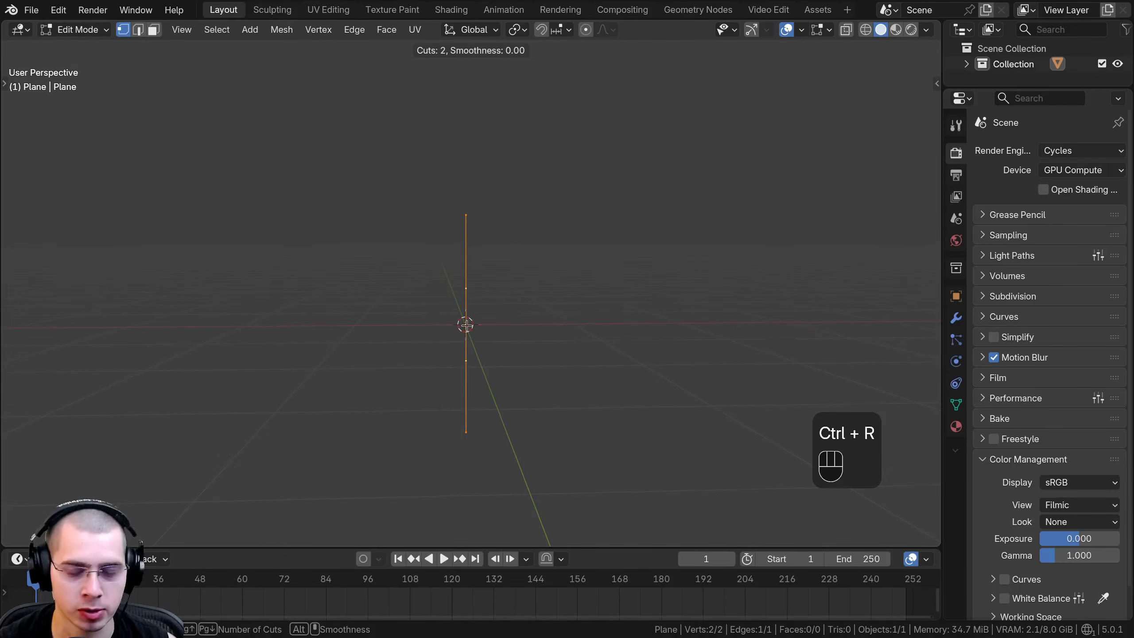
pyautogui.click(475, 319)
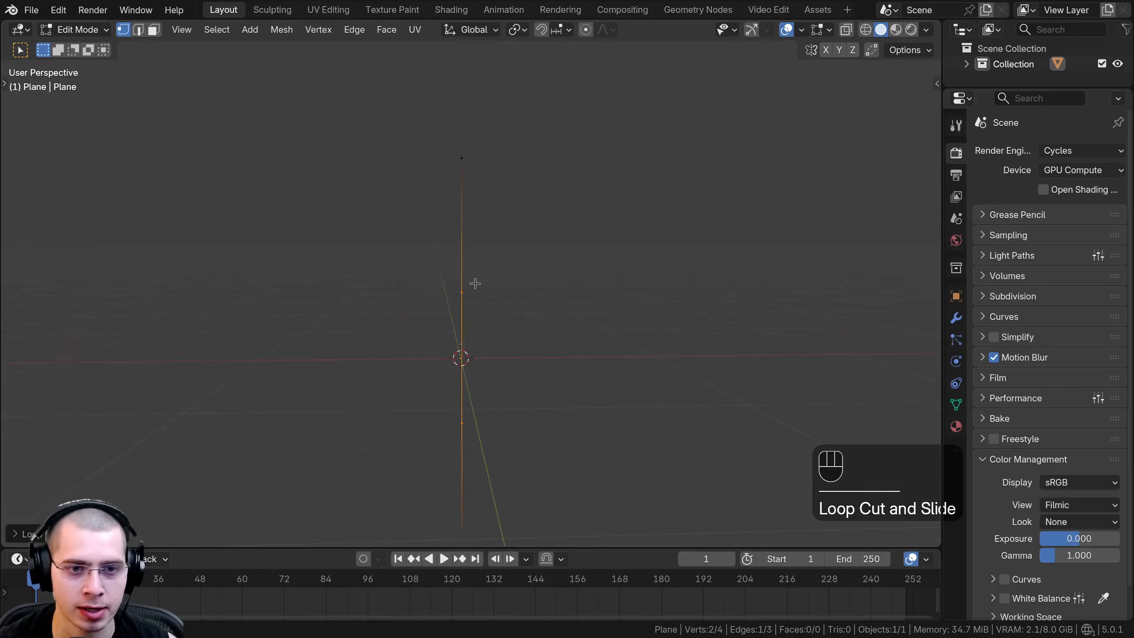
pyautogui.press('s')
pyautogui.click(520, 304)
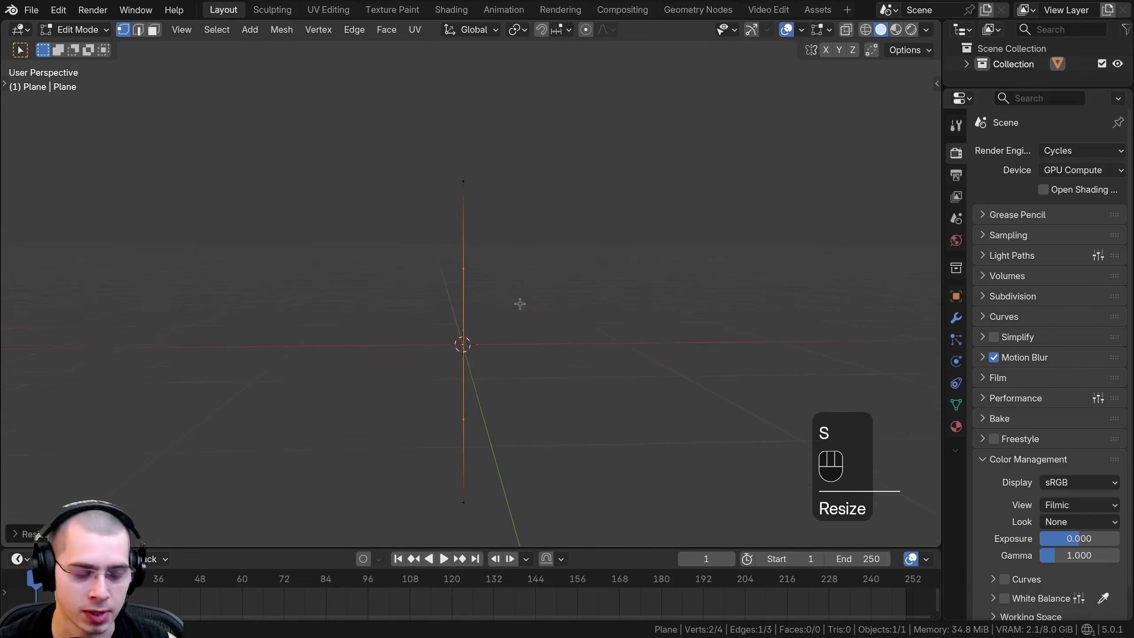
# Extrude the middle segment outward along the X axis in the negative direction.
pyautogui.press('e')
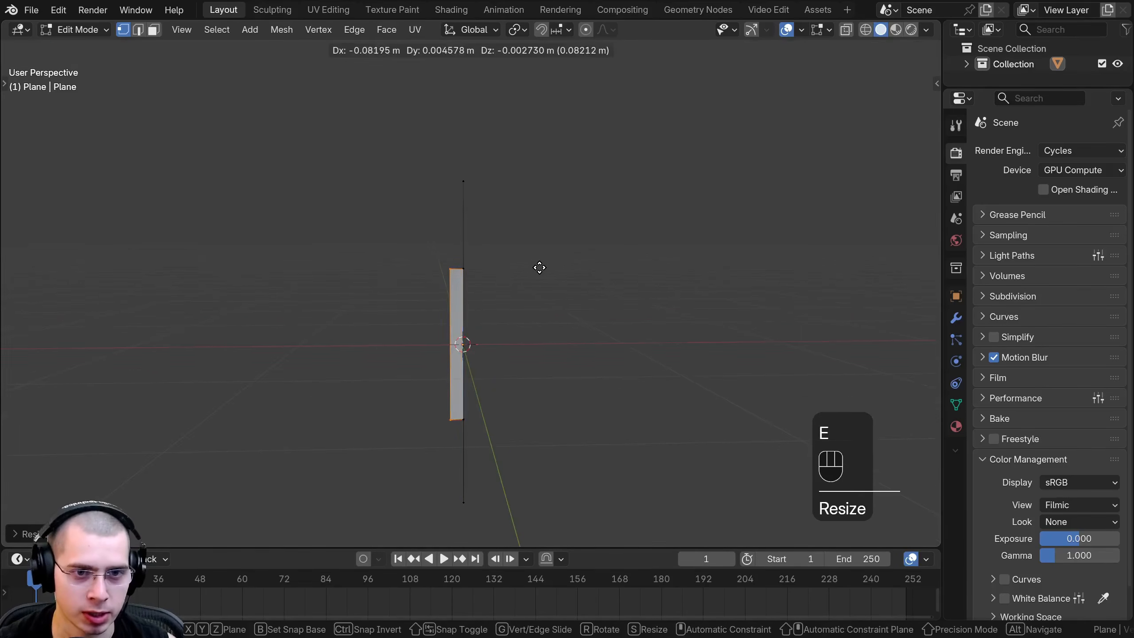
pyautogui.press('x')
pyautogui.click(478, 271)
# Scale the extruded edge down along Z to about half its length and nudge it slightly along X.
pyautogui.press('s')
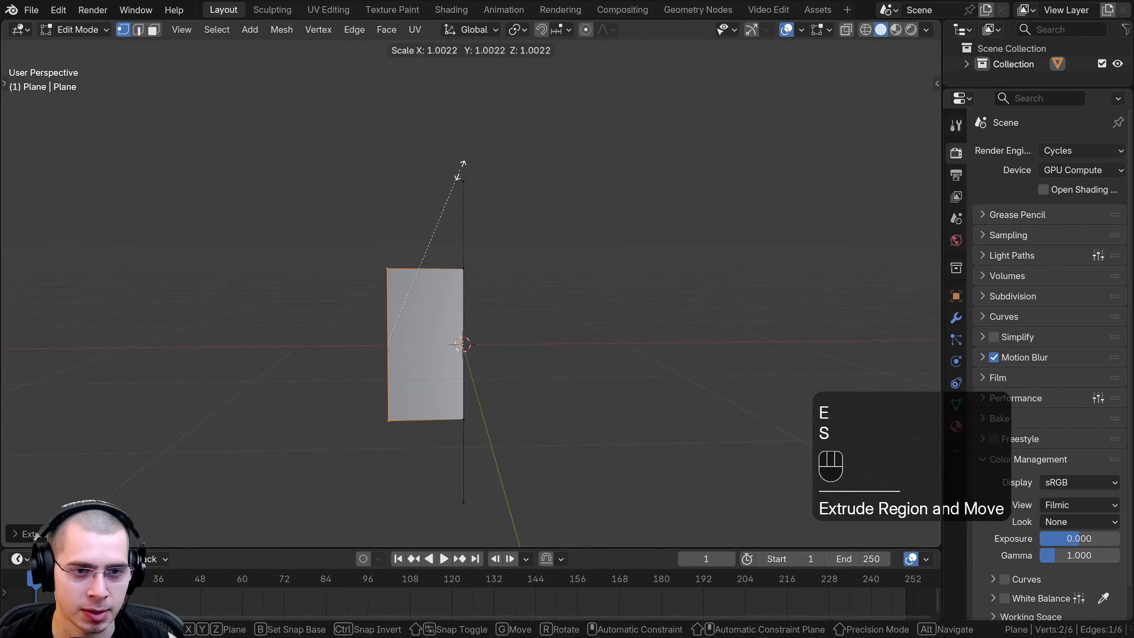
pyautogui.press('z')
pyautogui.click(415, 250)
pyautogui.press('g')
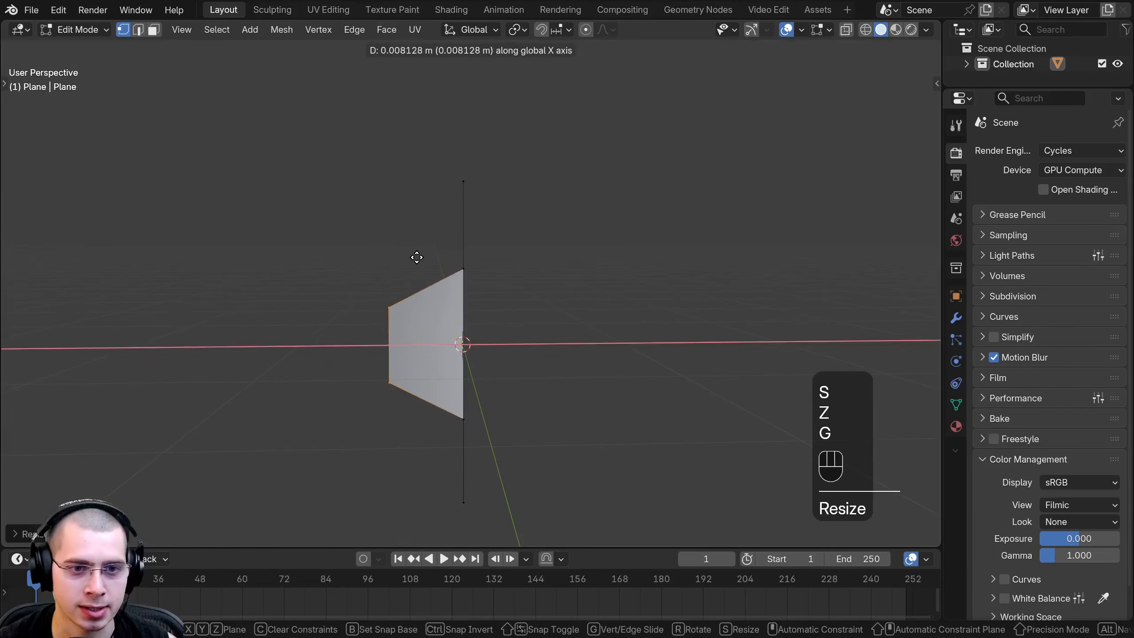
pyautogui.click(418, 257)
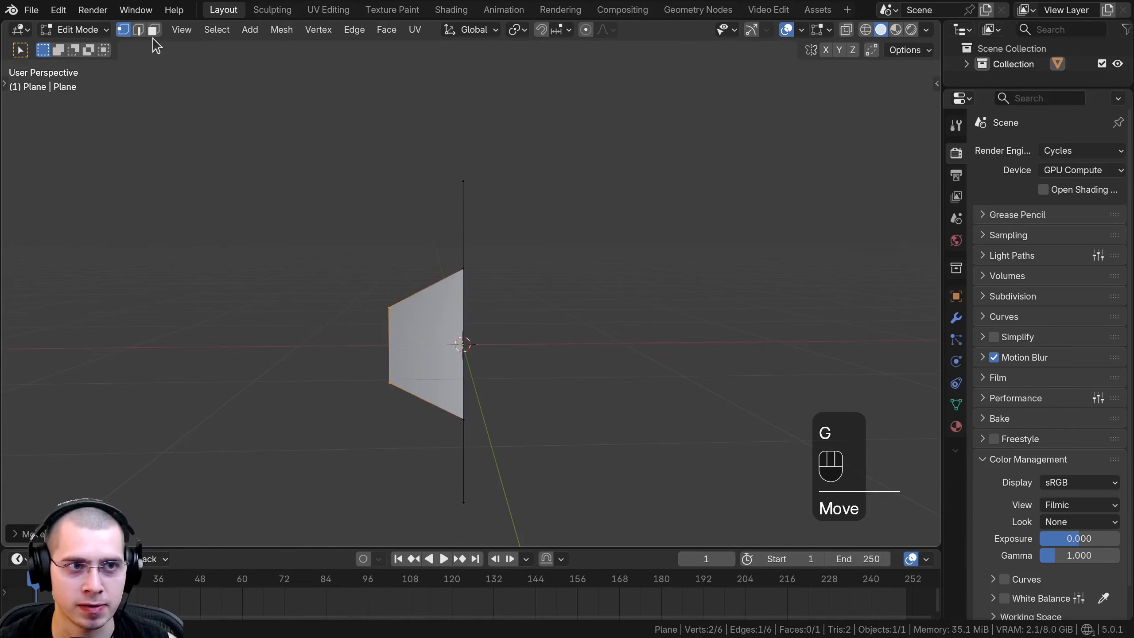
# Switch to edge selection and delete the inner vertical edge of the trapezoid, leaving an open profile line.
pyautogui.click(139, 30)
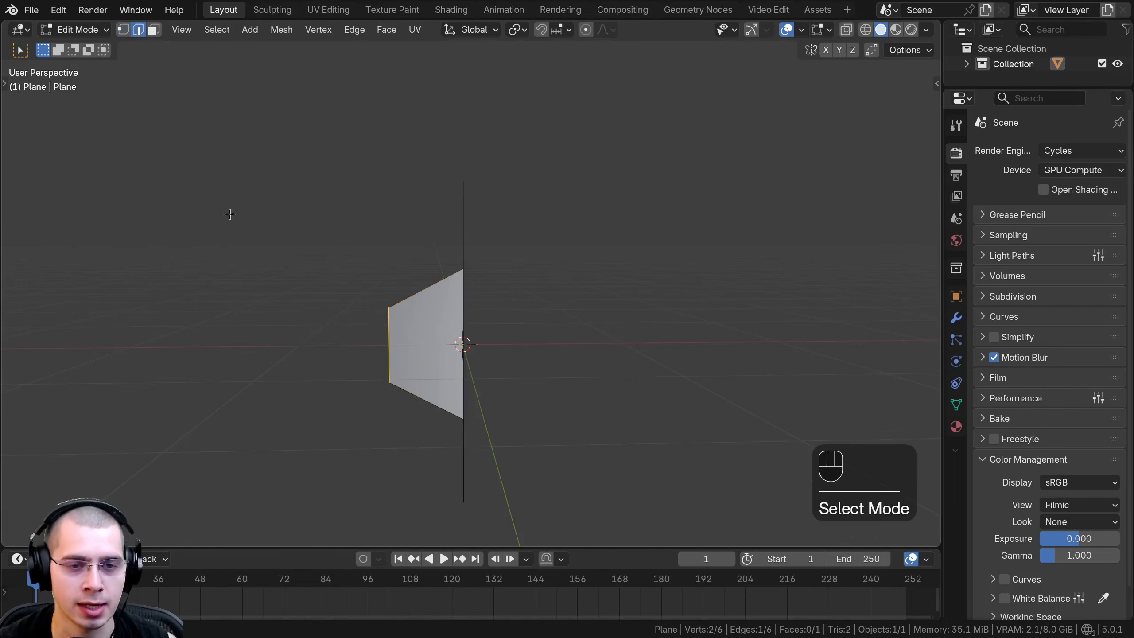
pyautogui.click(465, 315)
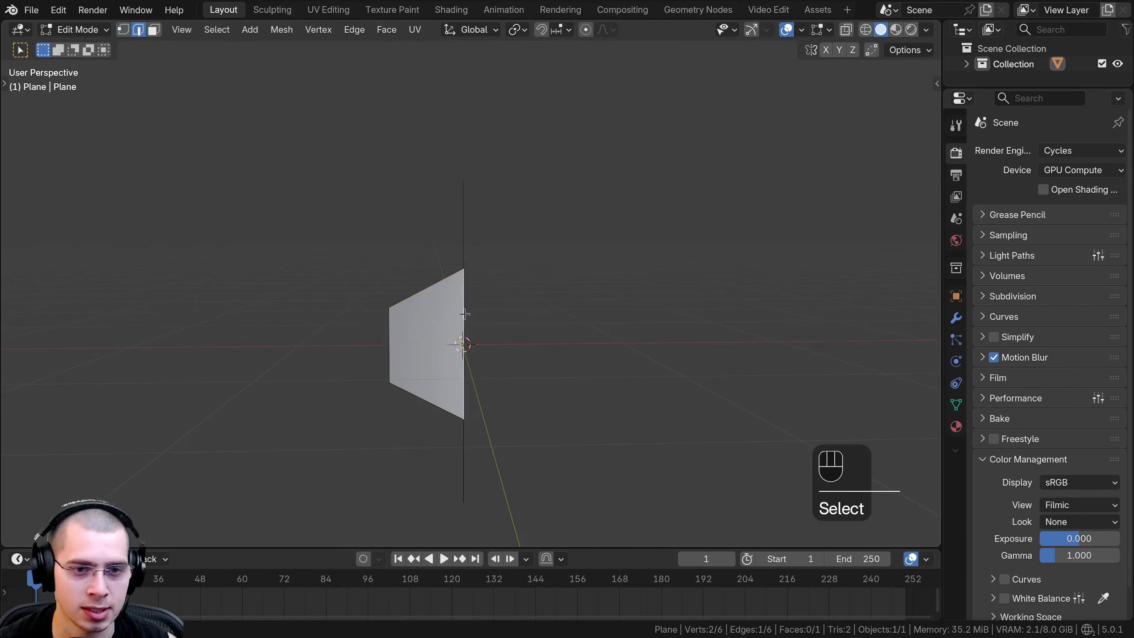
pyautogui.press('x')
pyautogui.click(418, 332)
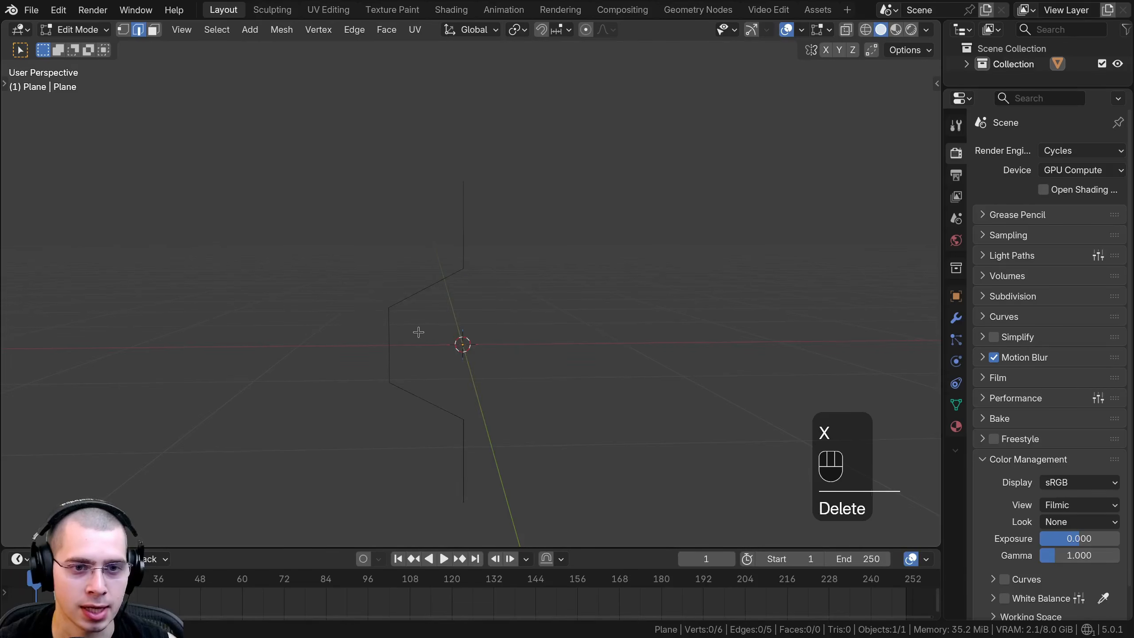
# Widen the properties area and add a Screw modifier to the profile.
pyautogui.moveTo(418, 331); pyautogui.dragTo(481, 203, button='middle')
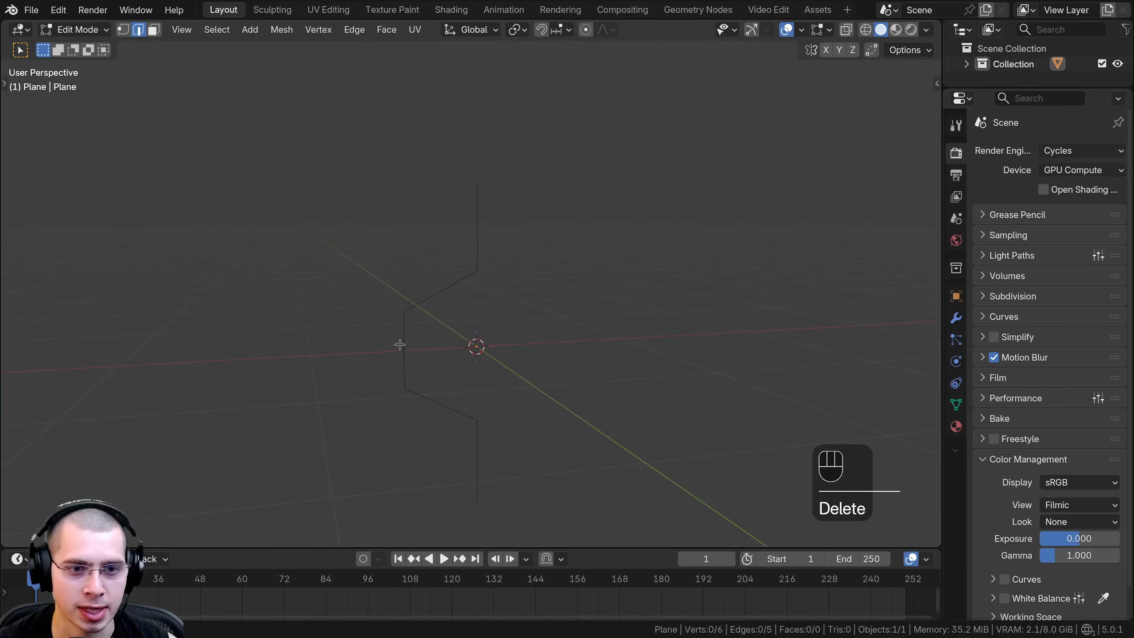
pyautogui.scroll(-5, 465, 405)
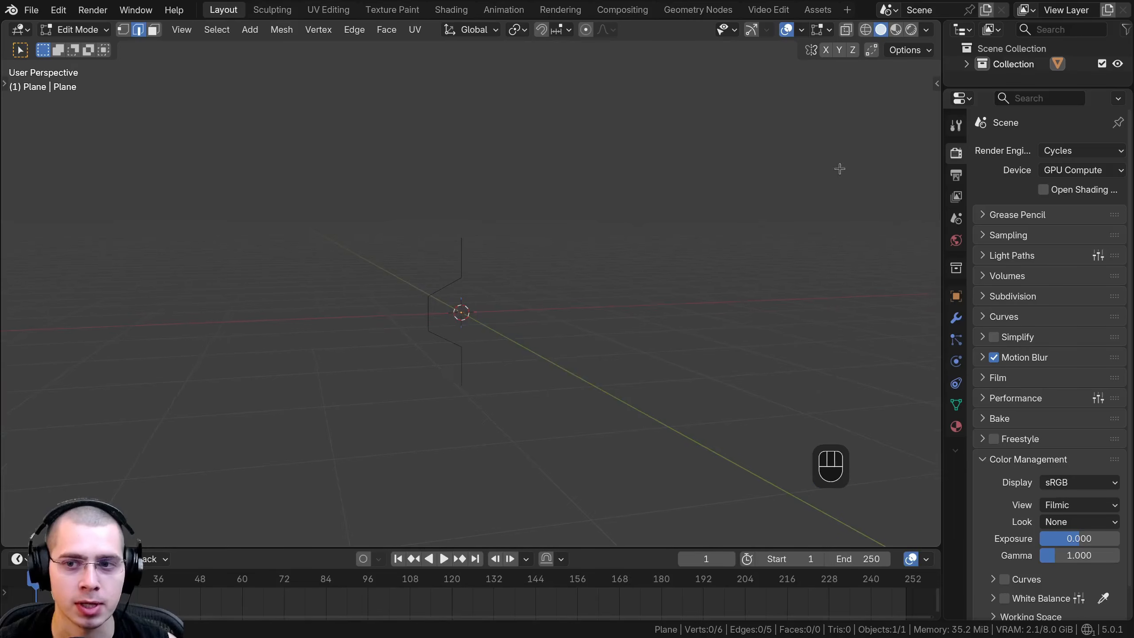
pyautogui.click(957, 320)
pyautogui.moveTo(942, 315); pyautogui.dragTo(869, 314)
pyautogui.click(958, 157)
pyautogui.write('scr')
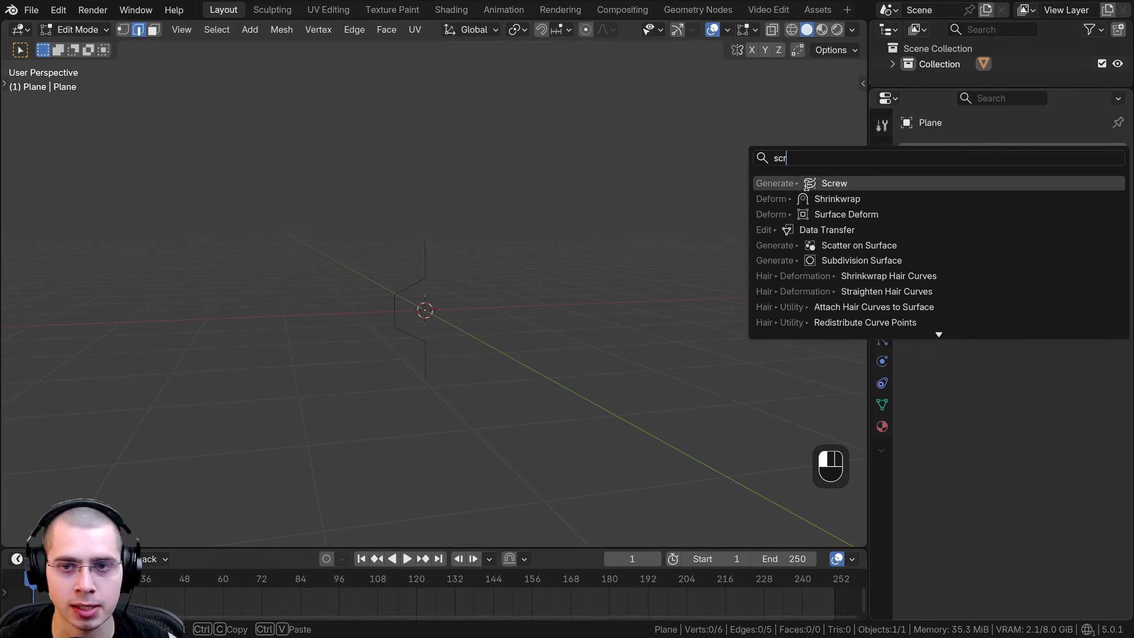
pyautogui.click(806, 184)
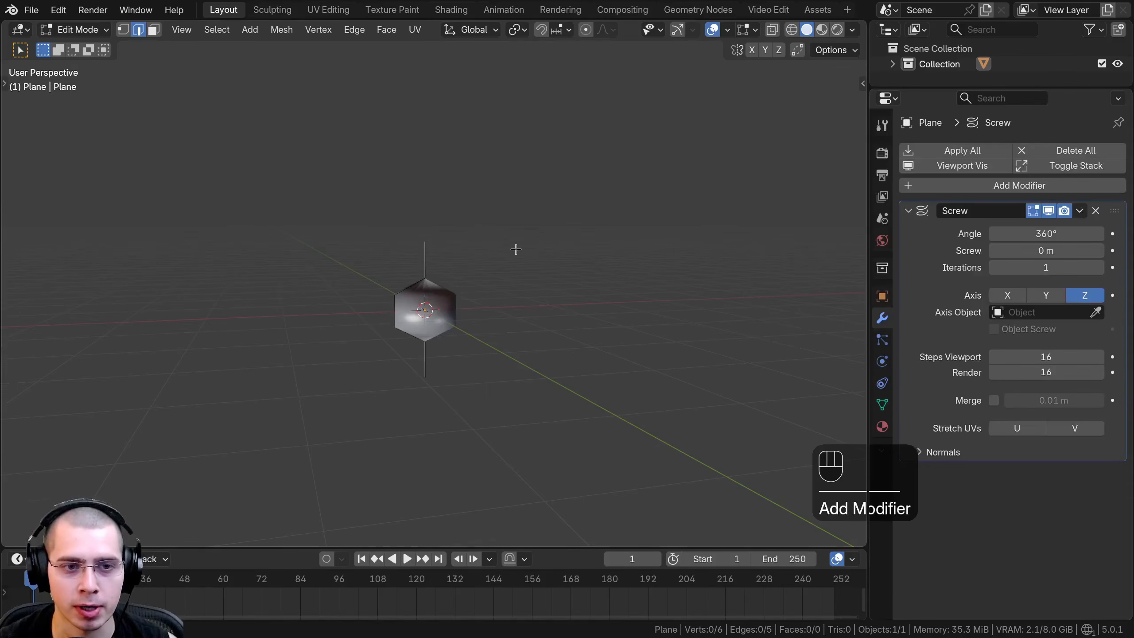
# Move the entire profile along negative X away from the origin to hollow the screwed shape, and return to Object Mode.
pyautogui.moveTo(516, 250); pyautogui.dragTo(563, 299, button='middle')
pyautogui.moveTo(377, 235); pyautogui.dragTo(320, 353, button='middle')
pyautogui.scroll(4, 395, 281)
pyautogui.press('a')
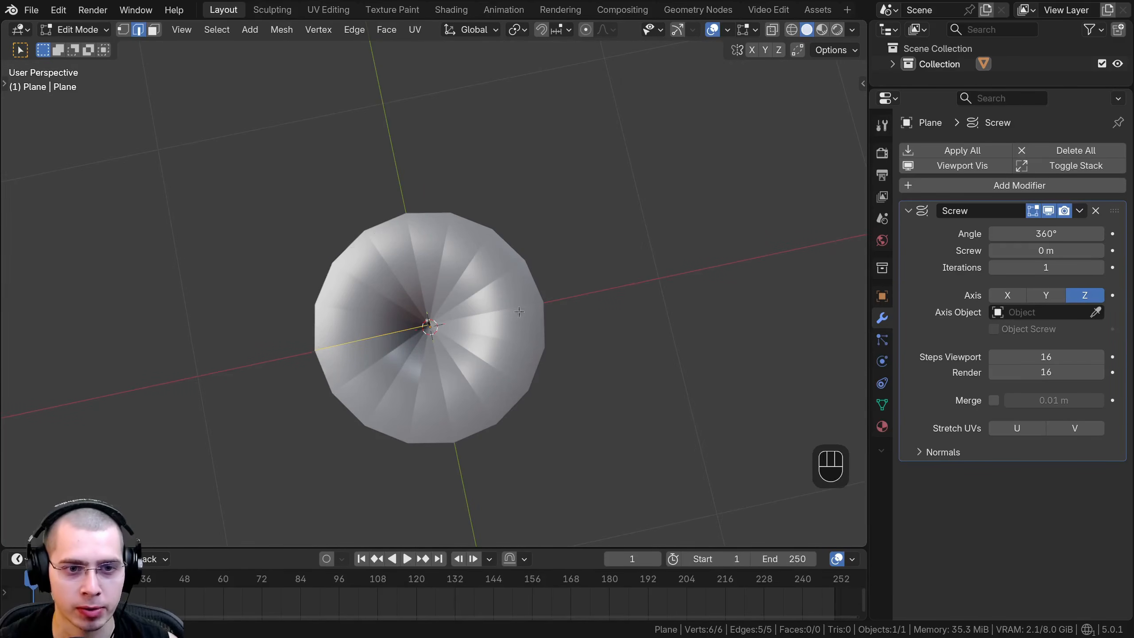
pyautogui.moveTo(519, 312); pyautogui.dragTo(576, 203, button='middle')
pyautogui.press('a')
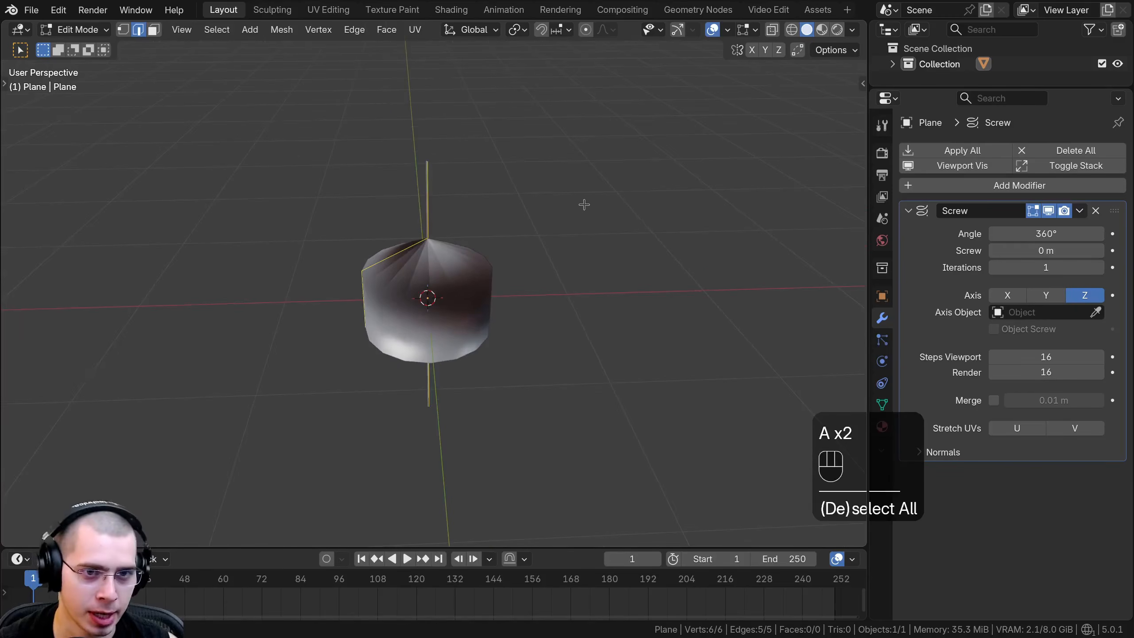
pyautogui.press('g')
pyautogui.press('x')
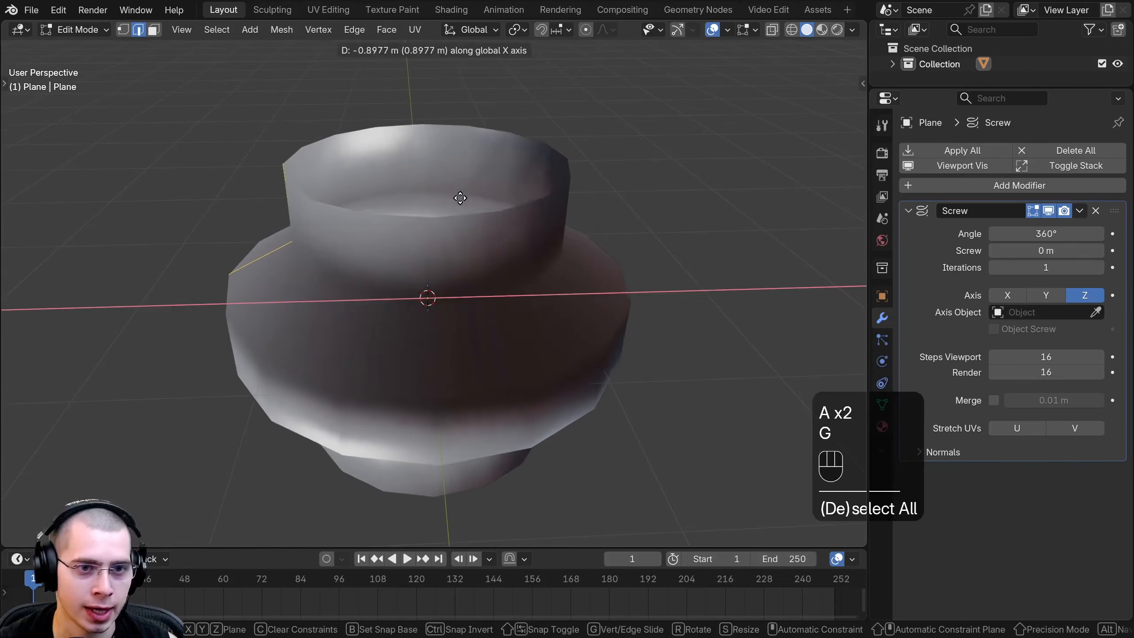
pyautogui.click(471, 192)
pyautogui.scroll(-2, 447, 201)
pyautogui.moveTo(376, 214); pyautogui.dragTo(388, 169, button='middle')
pyautogui.press('Tab')
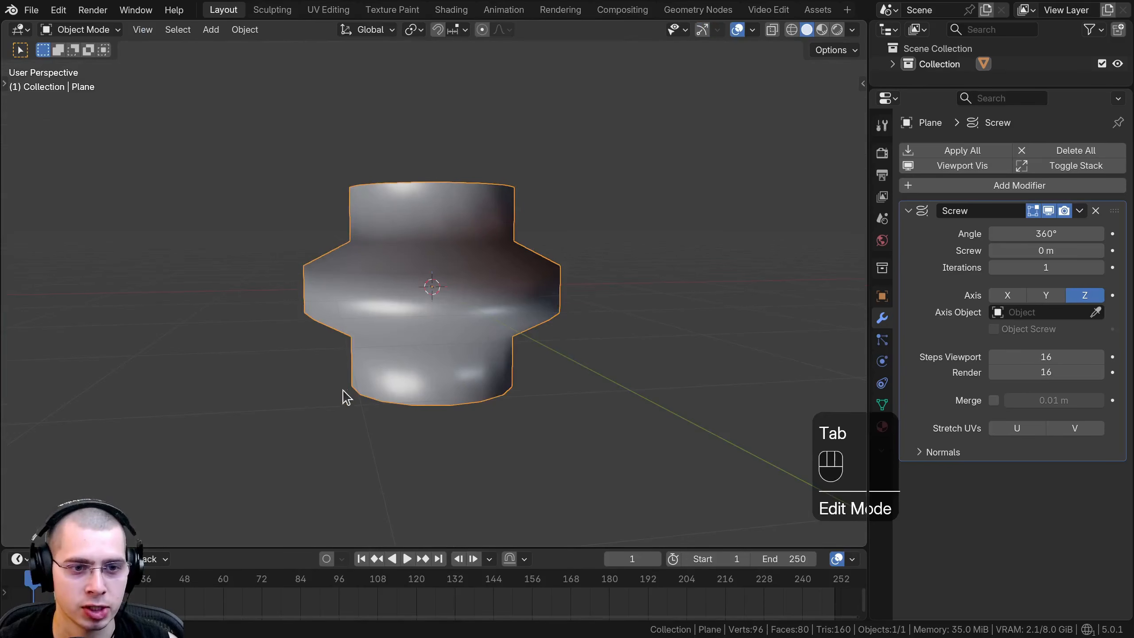
# Re-enter Edit Mode and readjust the whole profile's distance from the origin along the X axis.
pyautogui.moveTo(346, 397); pyautogui.dragTo(354, 317, button='middle')
pyautogui.press('Tab')
pyautogui.press('a')
pyautogui.press('g')
pyautogui.press('x')
pyautogui.click(336, 266)
pyautogui.press('g')
pyautogui.press('x')
pyautogui.click(290, 333)
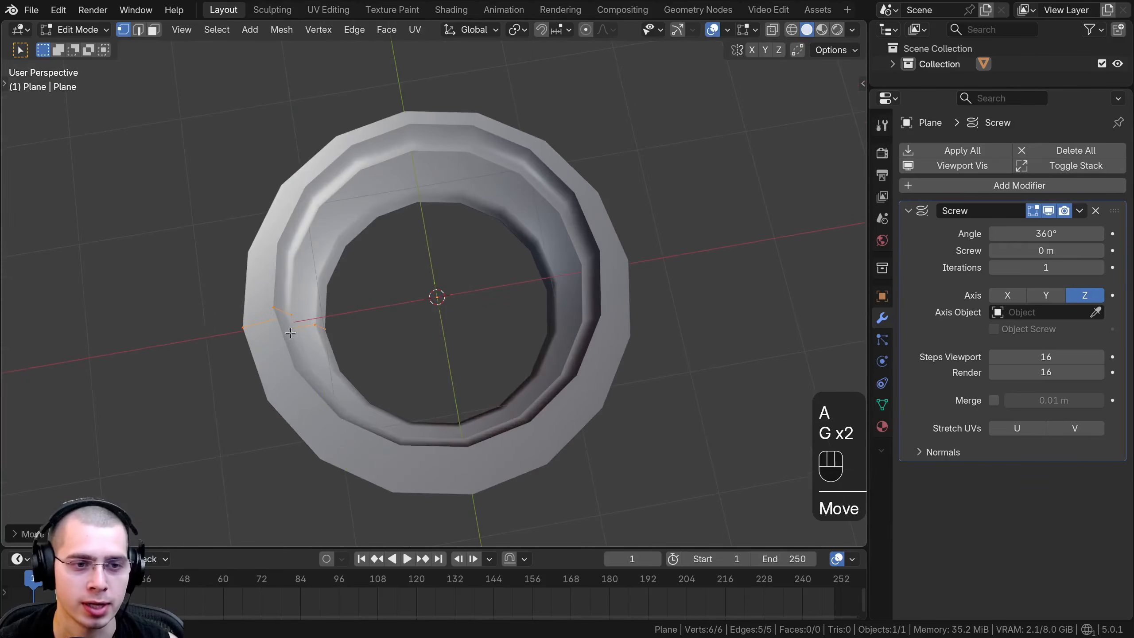
pyautogui.press('g')
pyautogui.rightClick(412, 341)
pyautogui.scroll(-3, 466, 249)
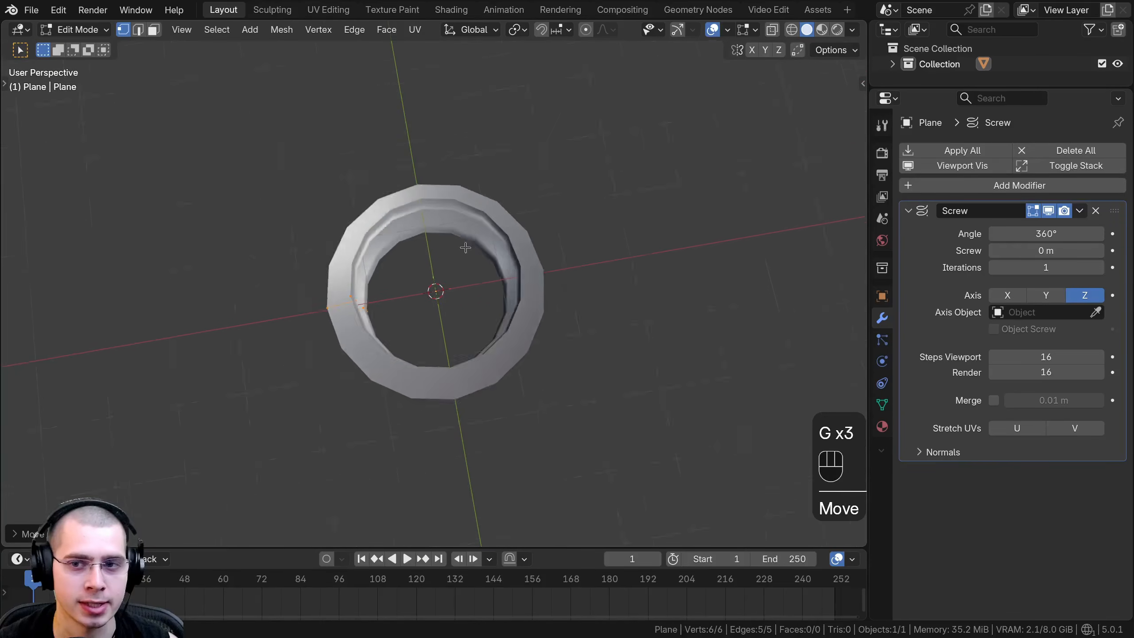
# Reduce the Screw modifier's Angle to 92.3° so the profile sweeps only part of a revolution.
pyautogui.scroll(2, 535, 217)
pyautogui.moveTo(466, 249); pyautogui.dragTo(532, 178, button='middle')
pyautogui.scroll(1, 536, 217)
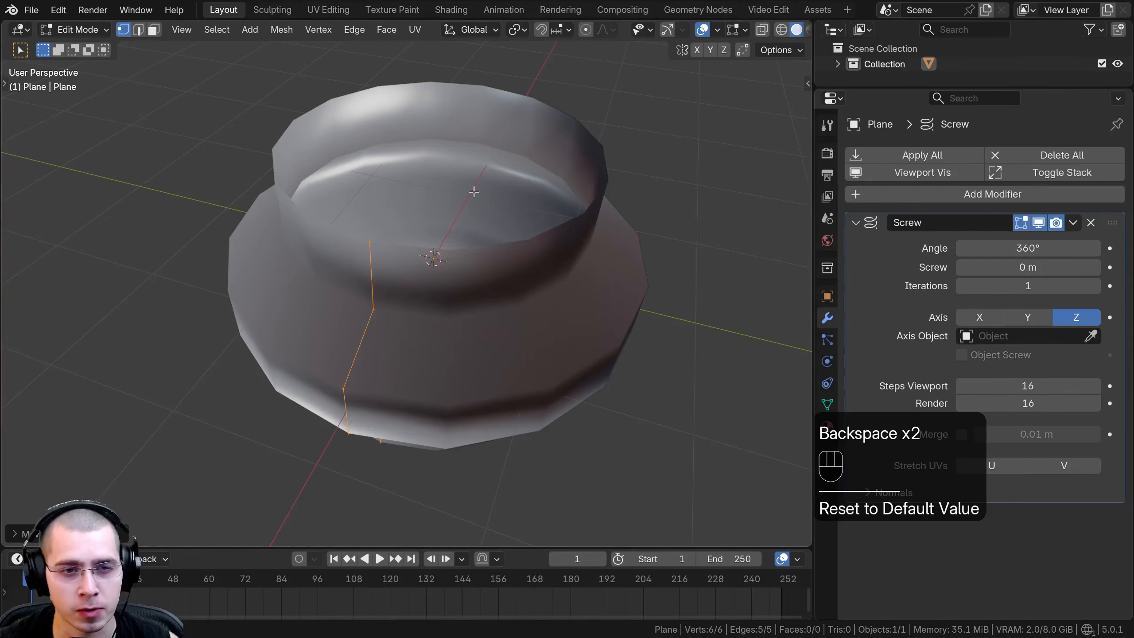
pyautogui.moveTo(474, 192); pyautogui.dragTo(468, 205, button='middle')
pyautogui.scroll(-1, 468, 205)
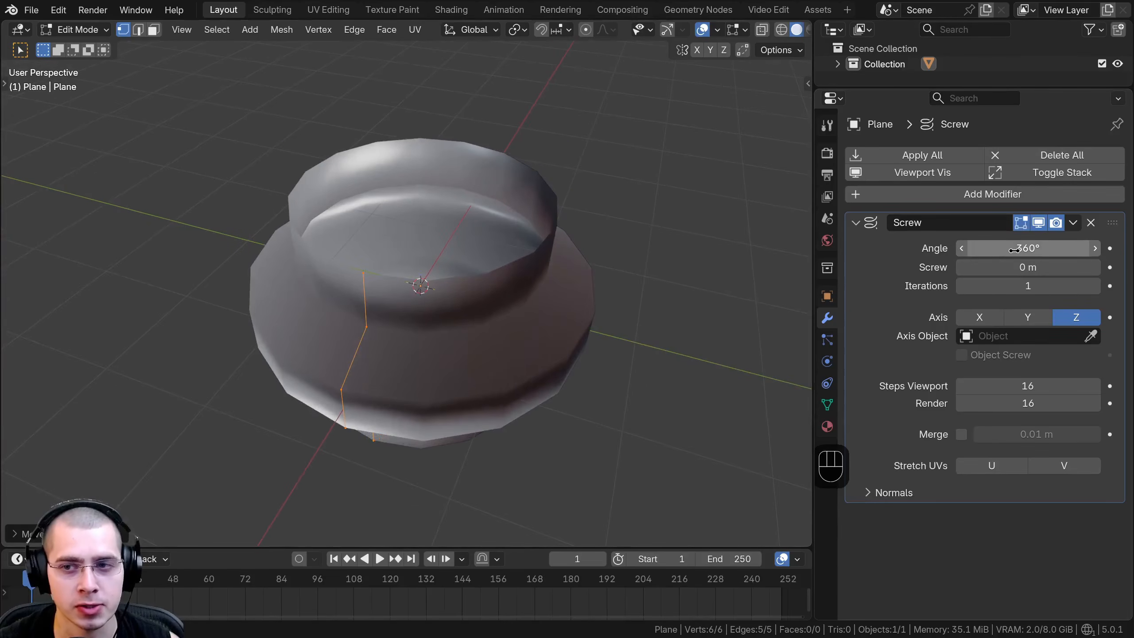
pyautogui.moveTo(1015, 249)
pyautogui.mouseDown()
pyautogui.moveTo(999, 249)
pyautogui.moveTo(1012, 250)
pyautogui.mouseUp()
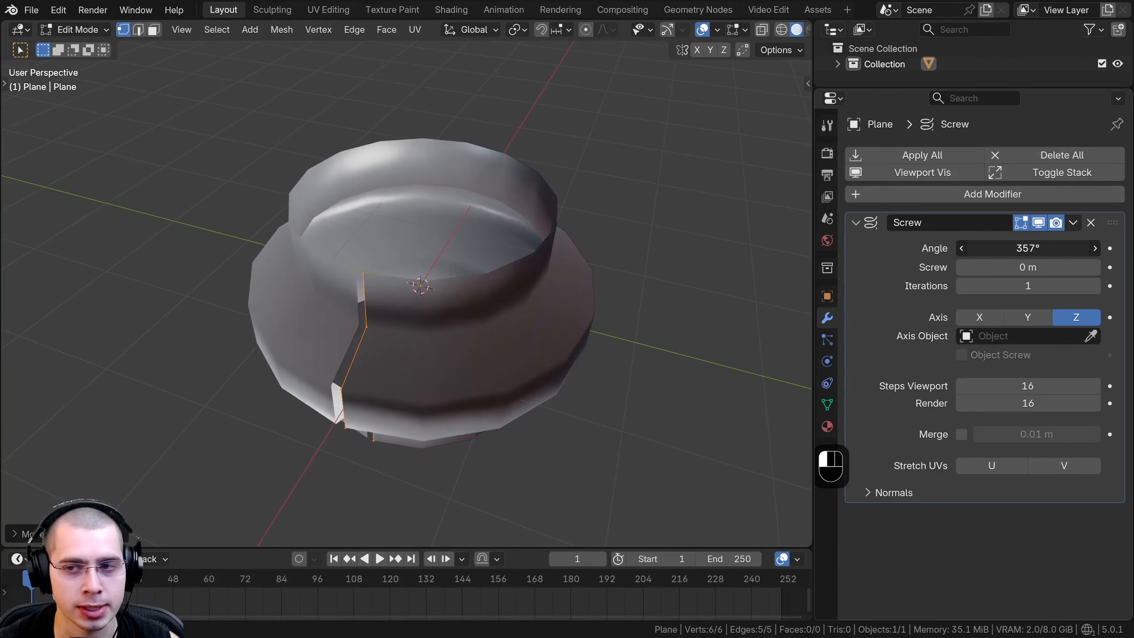
pyautogui.moveTo(451, 290); pyautogui.dragTo(496, 268, button='middle')
pyautogui.moveTo(1027, 249); pyautogui.dragTo(917, 249)
pyautogui.moveTo(578, 348); pyautogui.dragTo(563, 307, button='middle')
# Set the Screw modifier's Angle to 360° and inspect the revolved shape from the side.
pyautogui.click(1063, 254)
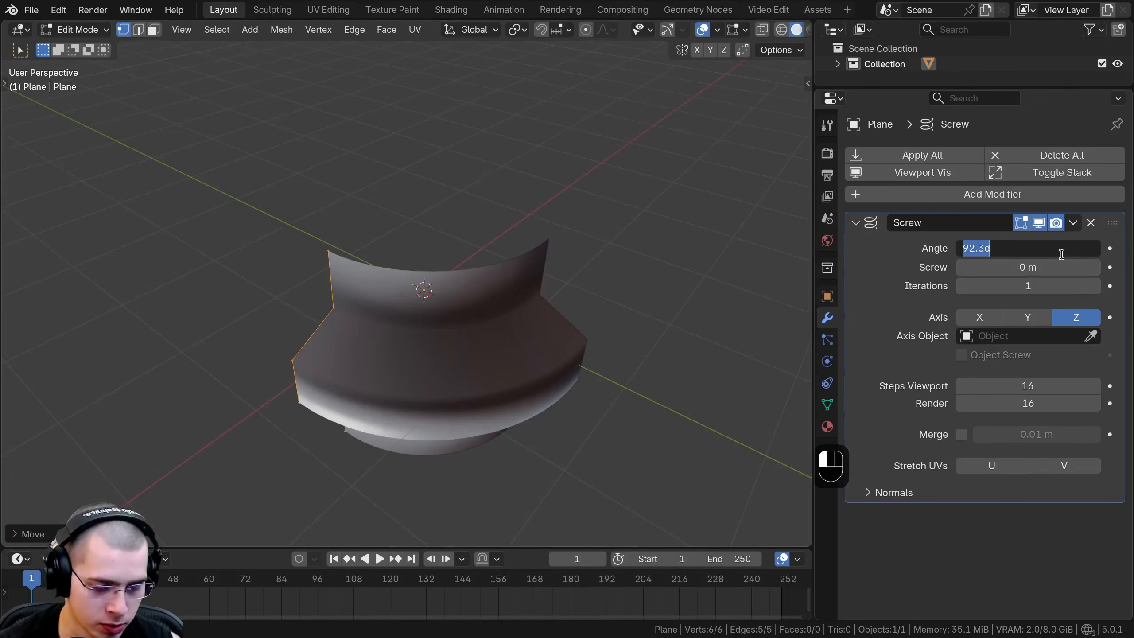
pyautogui.write('360')
pyautogui.press('Return')
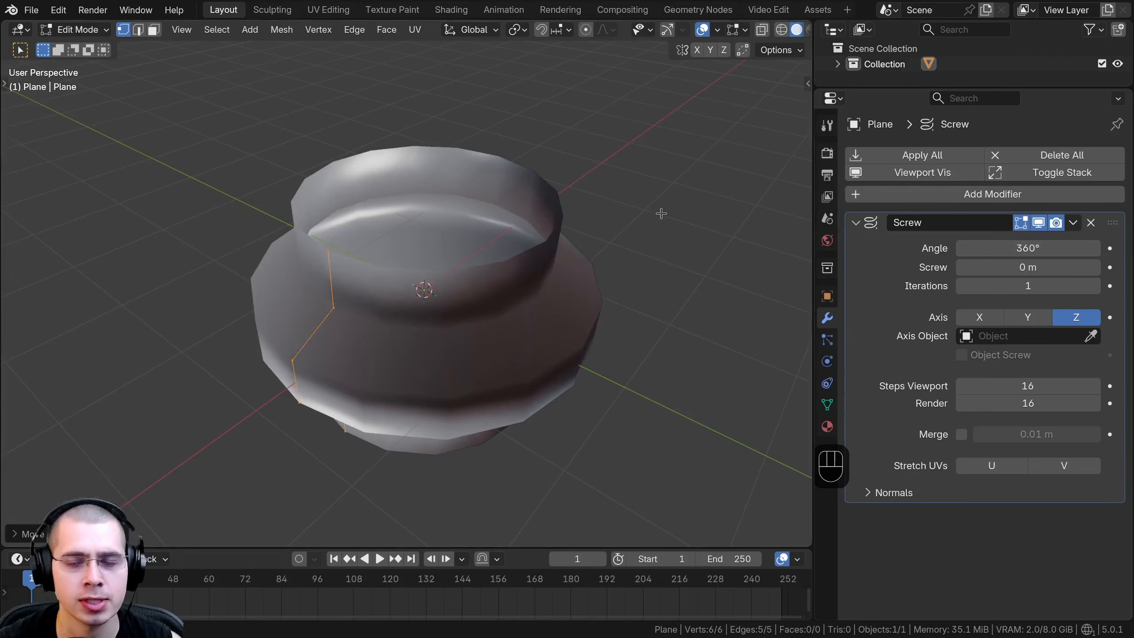
pyautogui.moveTo(563, 317); pyautogui.dragTo(651, 263, button='middle')
pyautogui.moveTo(588, 293); pyautogui.dragTo(588, 322, button='middle')
pyautogui.moveTo(404, 362); pyautogui.dragTo(393, 329, button='middle')
pyautogui.keyDown('shift'); pyautogui.moveTo(393, 329); pyautogui.dragTo(405, 317, button='middle'); pyautogui.keyUp('shift')
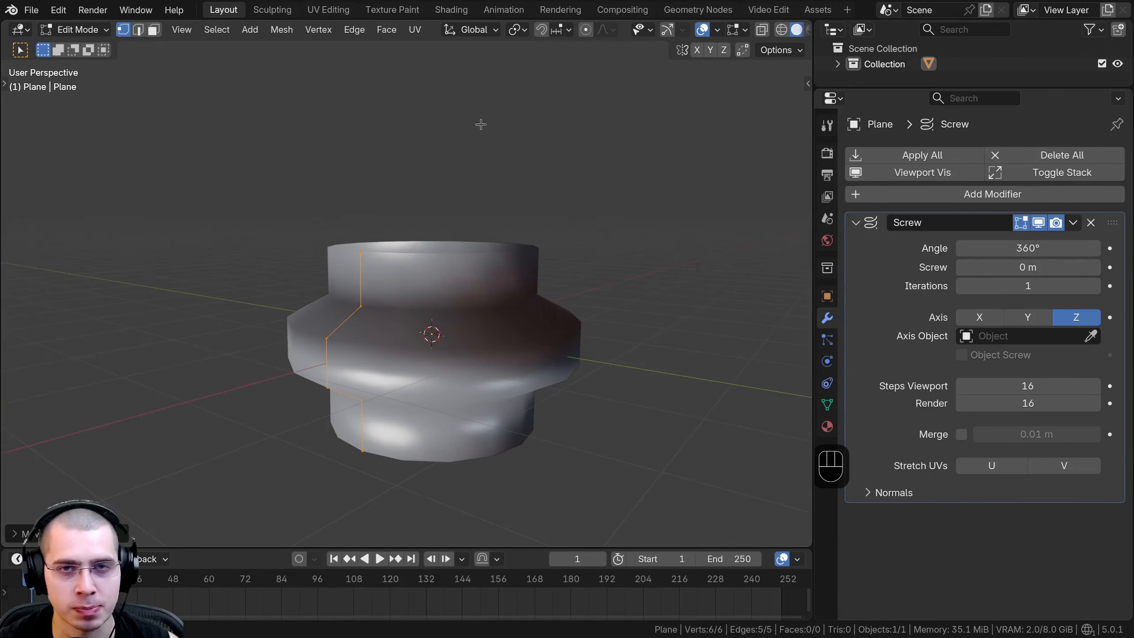
# Raise the Screw modifier's Screw offset to 2.7 m so the revolved profile climbs along its axis.
pyautogui.moveTo(401, 134); pyautogui.dragTo(423, 126, button='middle')
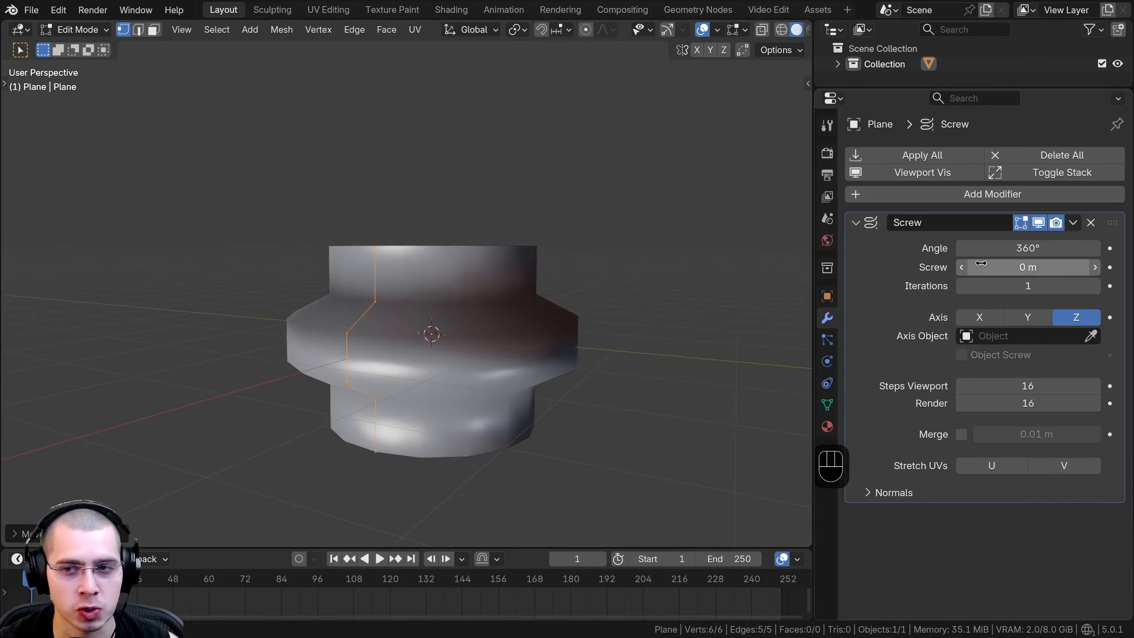
pyautogui.moveTo(994, 263); pyautogui.dragTo(1028, 264)
pyautogui.scroll(-4, 442, 318)
pyautogui.moveTo(443, 318); pyautogui.dragTo(573, 299, button='middle')
# Move the whole profile farther from the origin along negative X and return to Object Mode.
pyautogui.press('g')
pyautogui.press('x')
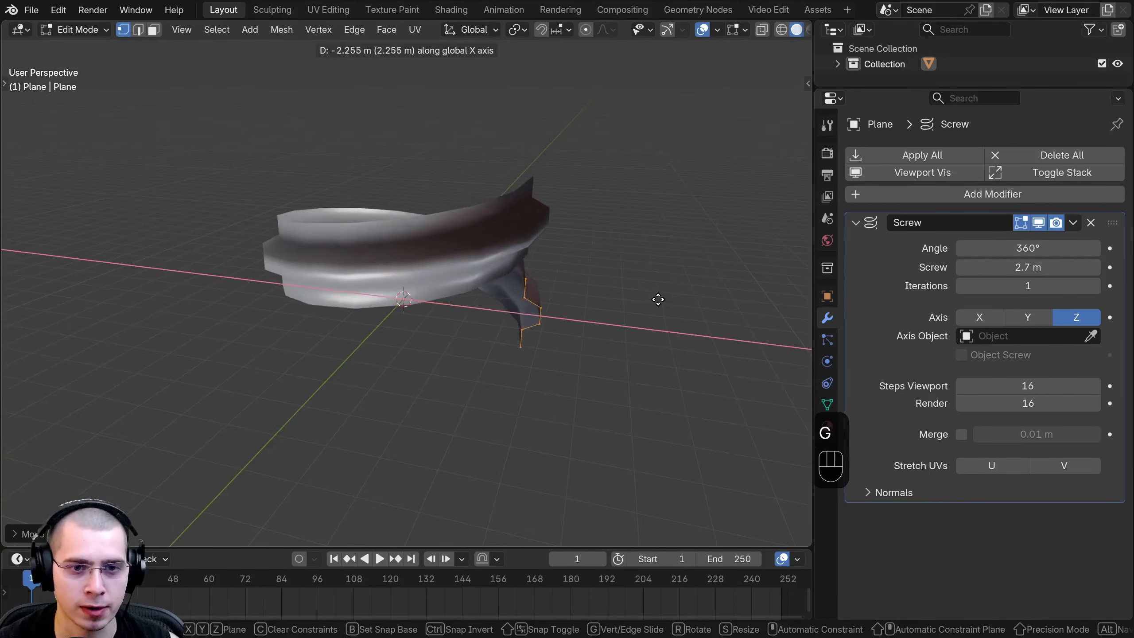
pyautogui.click(723, 309)
pyautogui.scroll(-3, 625, 324)
pyautogui.moveTo(598, 329); pyautogui.dragTo(526, 313, button='middle')
pyautogui.press('g')
pyautogui.press('Tab')
# Set the Screw offset to 2 m and check how the two ends of the turn line up.
pyautogui.scroll(4, 572, 347)
pyautogui.keyDown('shift'); pyautogui.moveTo(1030, 268); pyautogui.dragTo(982, 268); pyautogui.keyUp('shift')
pyautogui.keyDown('shift'); pyautogui.moveTo(982, 269); pyautogui.dragTo(1009, 265); pyautogui.keyUp('shift')
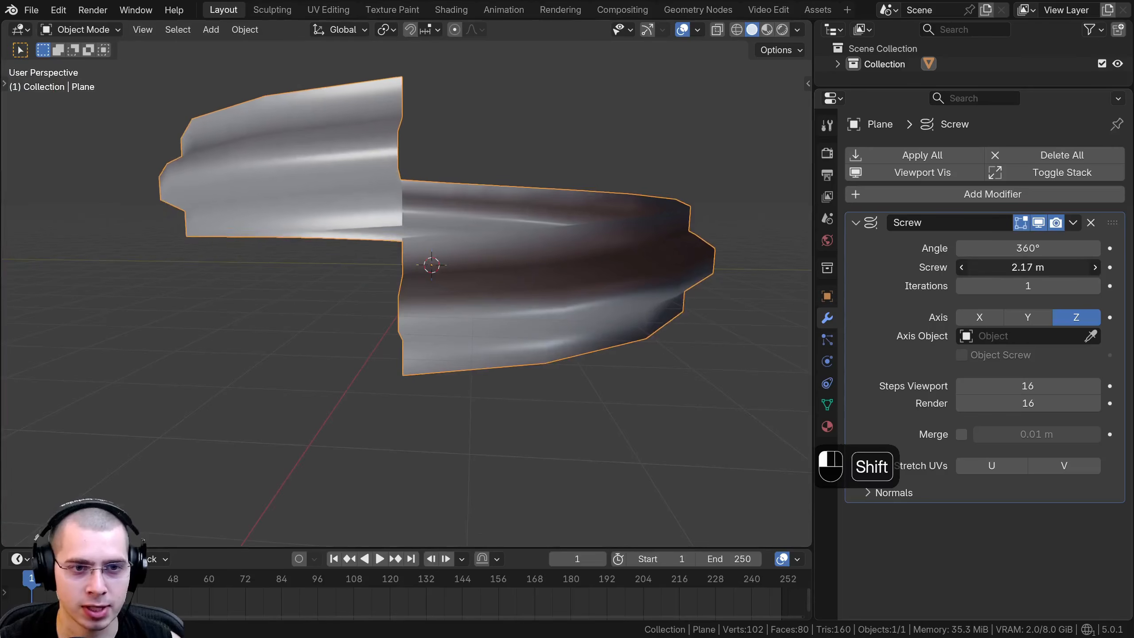
pyautogui.scroll(3, 360, 276)
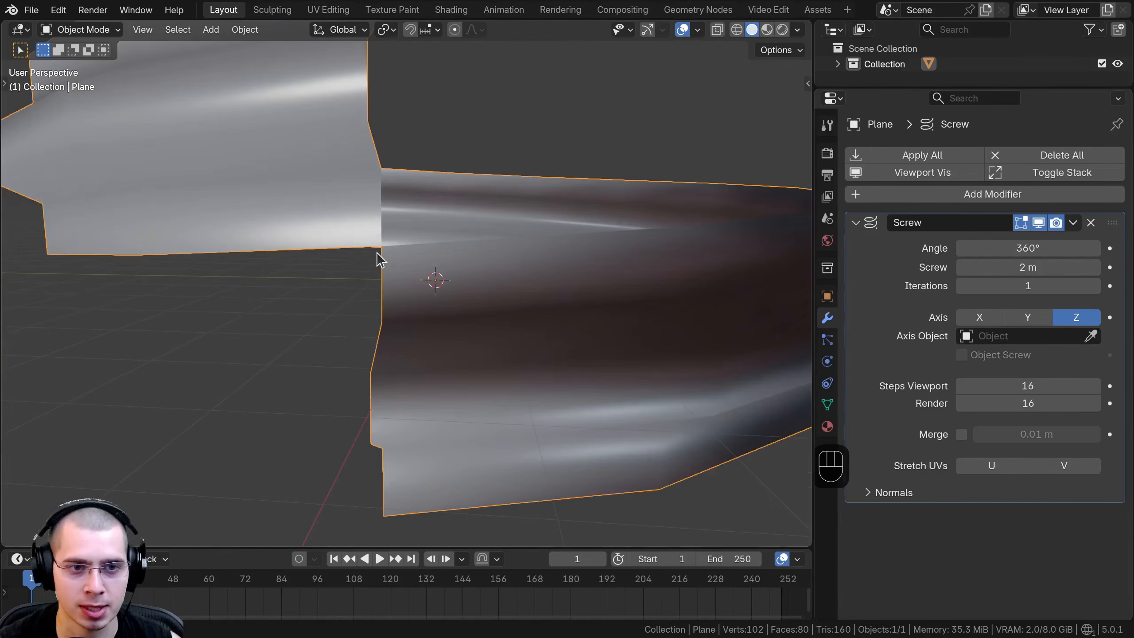
pyautogui.scroll(-4, 376, 252)
pyautogui.moveTo(210, 407); pyautogui.dragTo(445, 321, button='middle')
pyautogui.scroll(-3, 418, 419)
pyautogui.moveTo(419, 419); pyautogui.dragTo(418, 388, button='middle')
pyautogui.scroll(-2, 456, 400)
pyautogui.scroll(1, 334, 236)
pyautogui.moveTo(347, 267); pyautogui.dragTo(322, 241, button='middle')
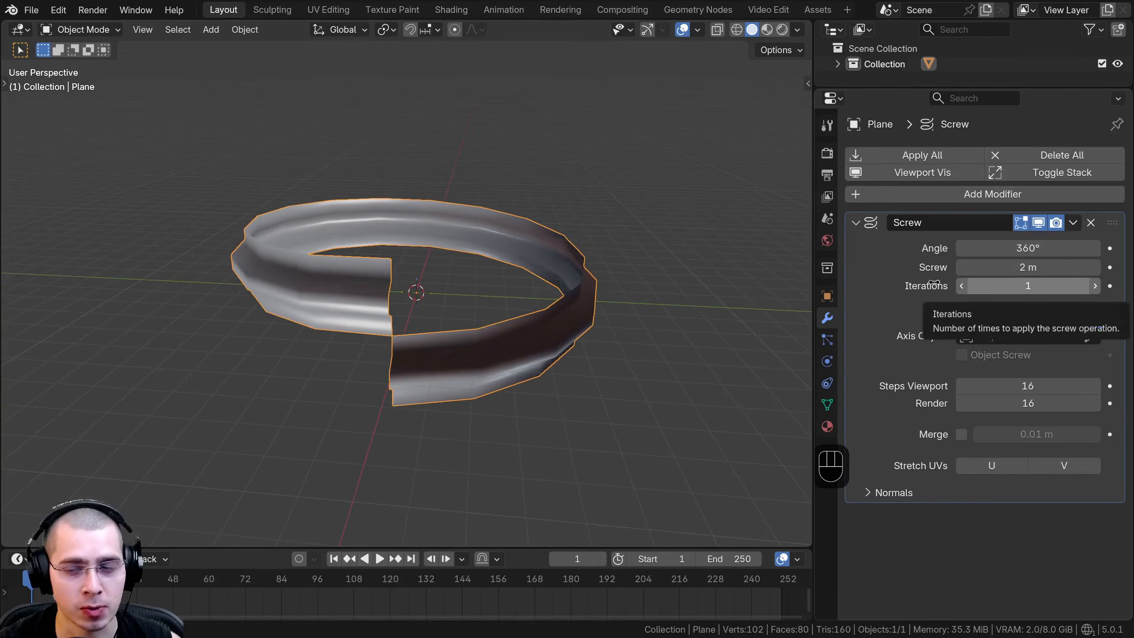
# Raise the Screw modifier's Iterations to 14 to stack the turns into a tall threaded tube.
pyautogui.moveTo(670, 251); pyautogui.dragTo(397, 308, button='middle')
pyautogui.moveTo(373, 148); pyautogui.dragTo(533, 299, button='middle')
pyautogui.click(1094, 286)
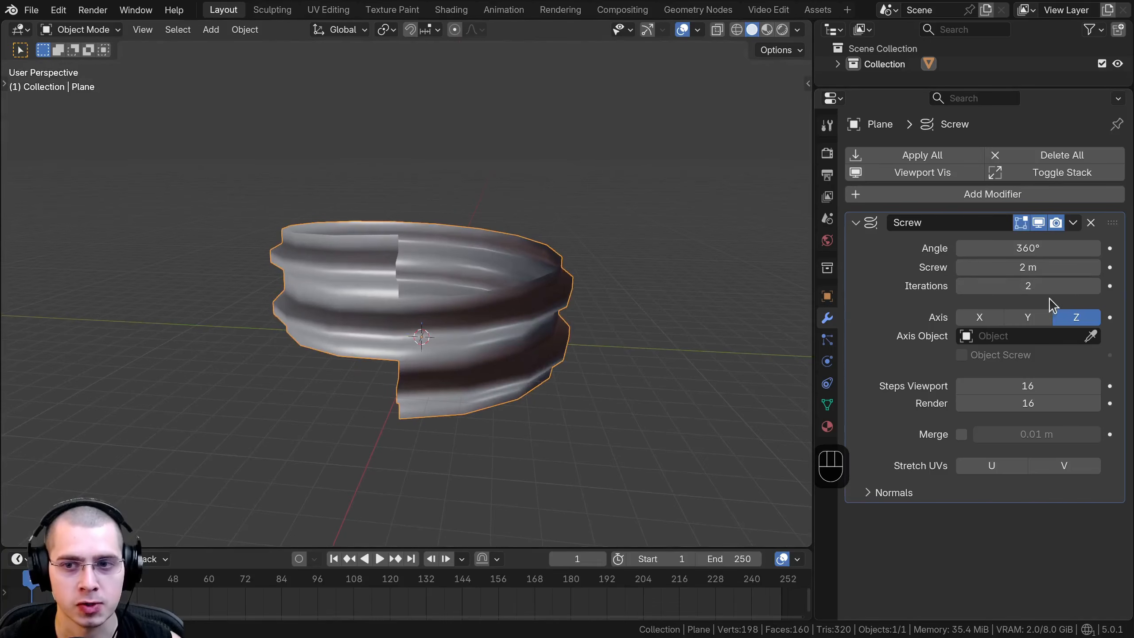
pyautogui.click(1094, 285)
pyautogui.click(1094, 286)
pyautogui.click(1095, 286)
pyautogui.scroll(-4, 435, 291)
pyautogui.keyDown('shift'); pyautogui.moveTo(436, 291); pyautogui.dragTo(387, 310, button='middle'); pyautogui.keyUp('shift')
pyautogui.click(1095, 286)
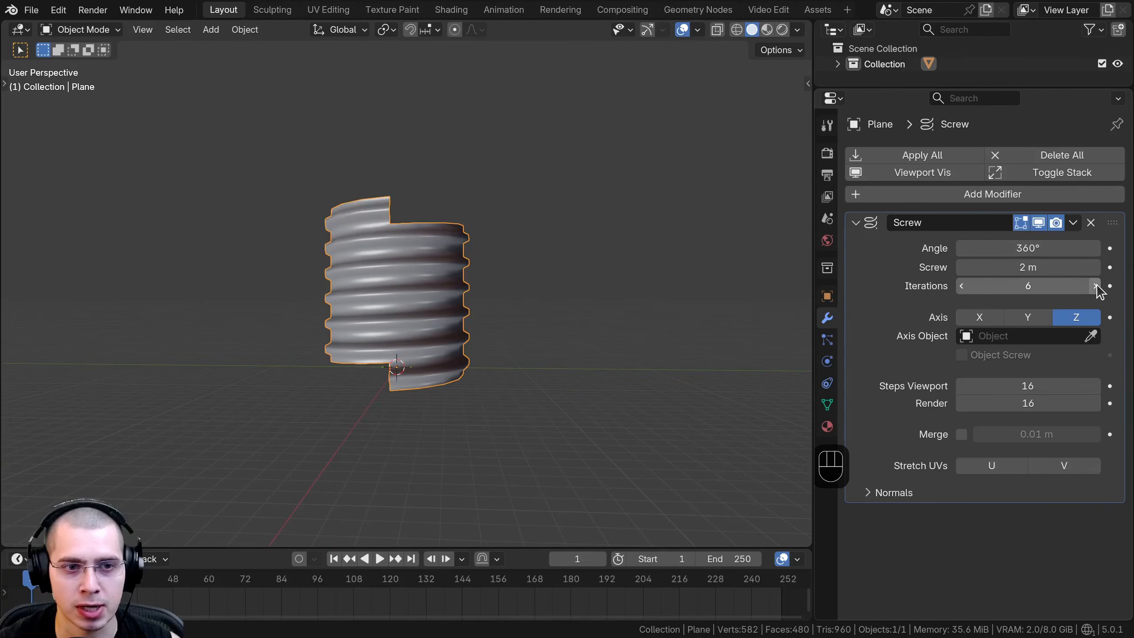
pyautogui.click(1095, 285)
pyautogui.click(1095, 286)
pyautogui.click(1095, 286)
pyautogui.click(1095, 286)
pyautogui.click(1097, 286)
pyautogui.click(1097, 286)
pyautogui.click(1097, 285)
pyautogui.scroll(-2, 496, 290)
pyautogui.keyDown('shift'); pyautogui.moveTo(495, 290); pyautogui.dragTo(503, 341, button='middle'); pyautogui.keyUp('shift')
pyautogui.click(1095, 286)
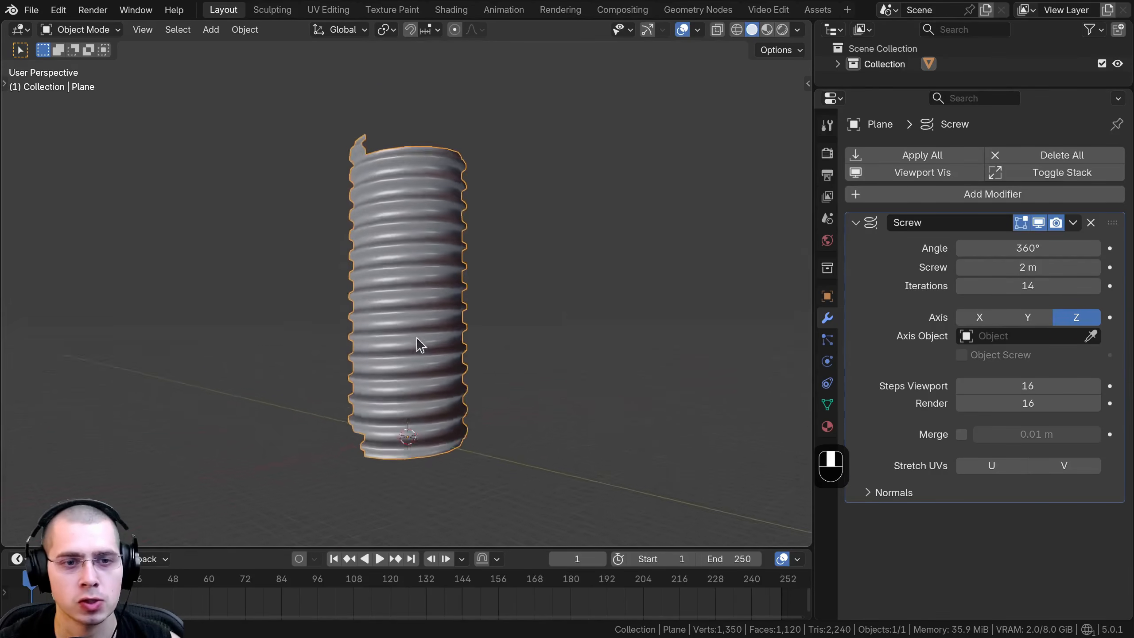
pyautogui.moveTo(416, 336); pyautogui.dragTo(424, 464, button='middle')
pyautogui.scroll(3, 467, 343)
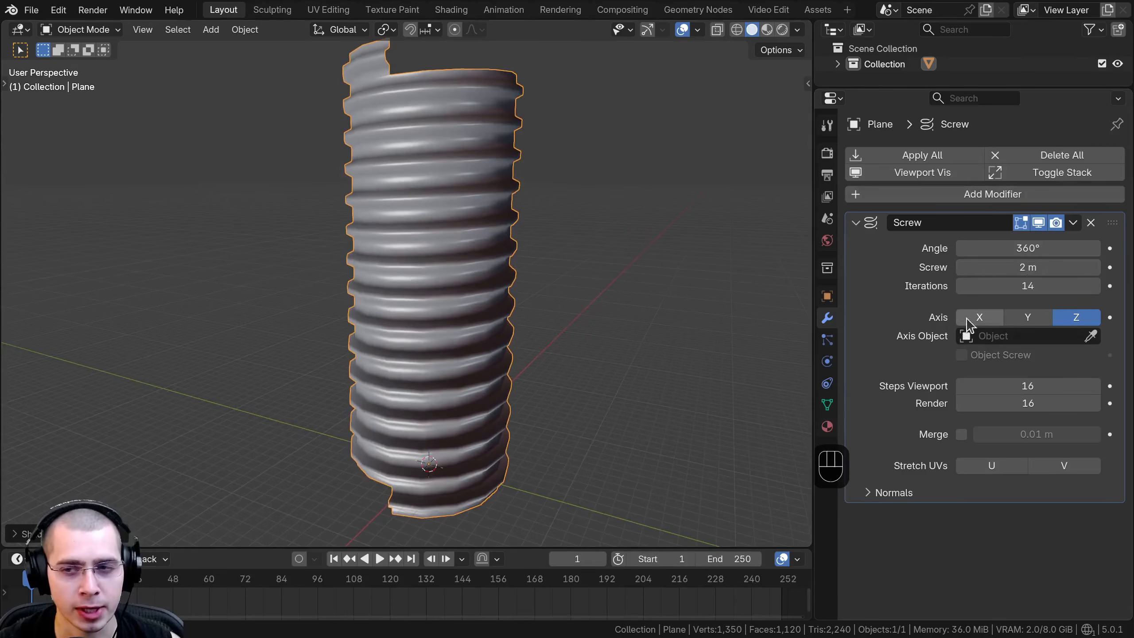
# Try the Screw modifier's Axis on X and Y, and set it back to Z.
pyautogui.click(984, 318)
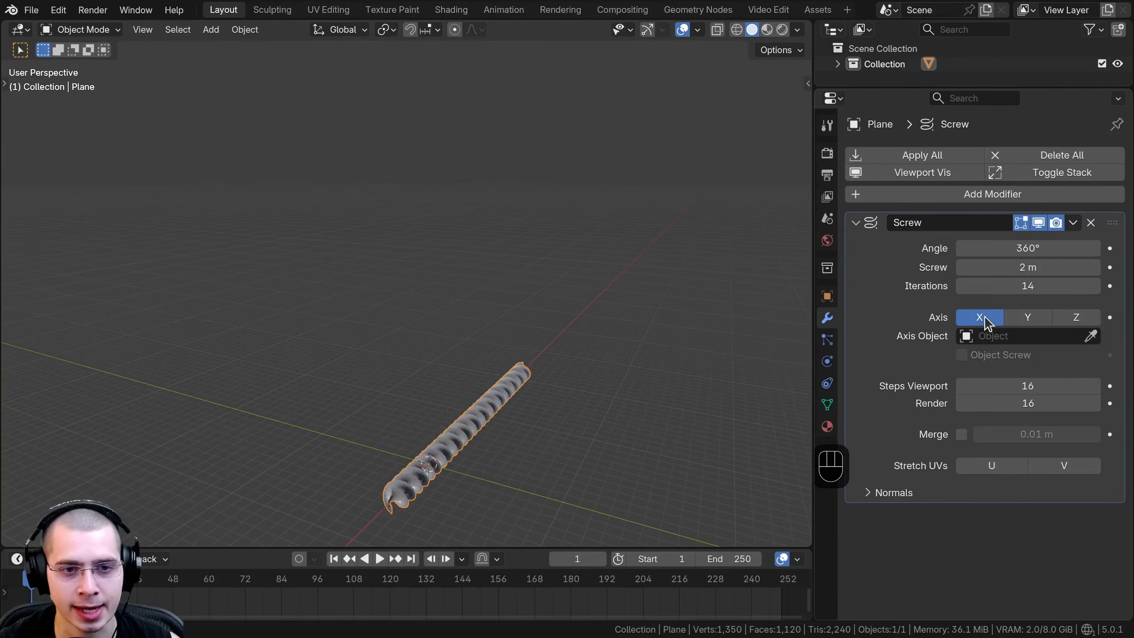
pyautogui.keyDown('shift'); pyautogui.moveTo(469, 424); pyautogui.dragTo(532, 331, button='middle'); pyautogui.keyUp('shift')
pyautogui.scroll(2, 544, 258)
pyautogui.click(1042, 319)
pyautogui.scroll(-3, 473, 403)
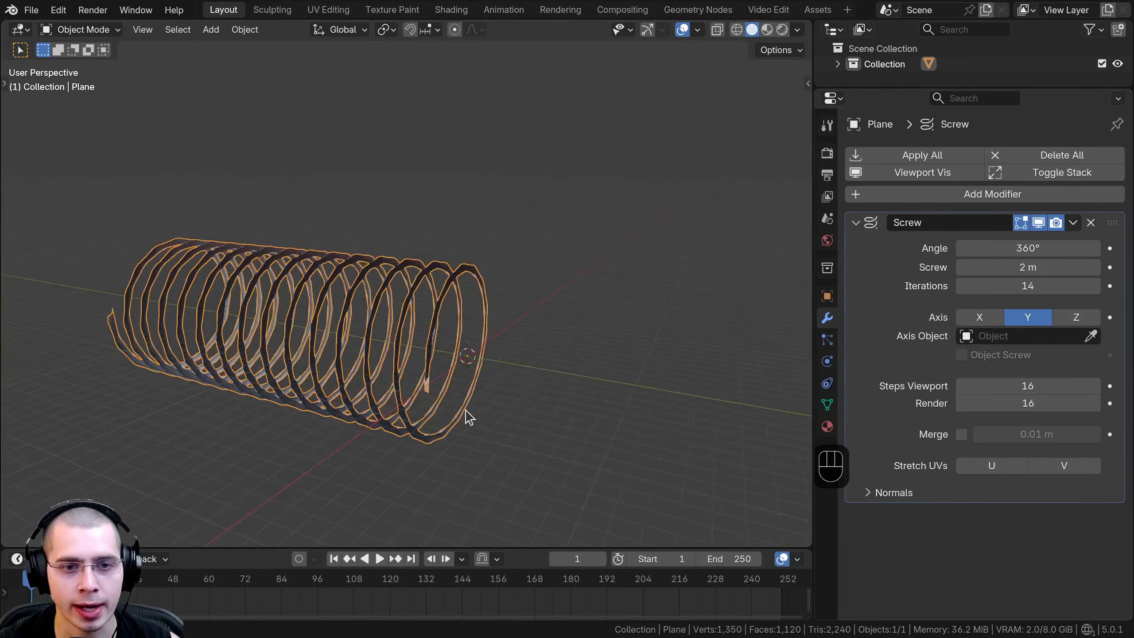
pyautogui.moveTo(466, 412); pyautogui.dragTo(424, 420, button='middle')
pyautogui.click(1076, 318)
pyautogui.keyDown('shift'); pyautogui.moveTo(478, 359); pyautogui.dragTo(347, 427, button='middle'); pyautogui.keyUp('shift')
pyautogui.moveTo(488, 385); pyautogui.dragTo(478, 420, button='middle')
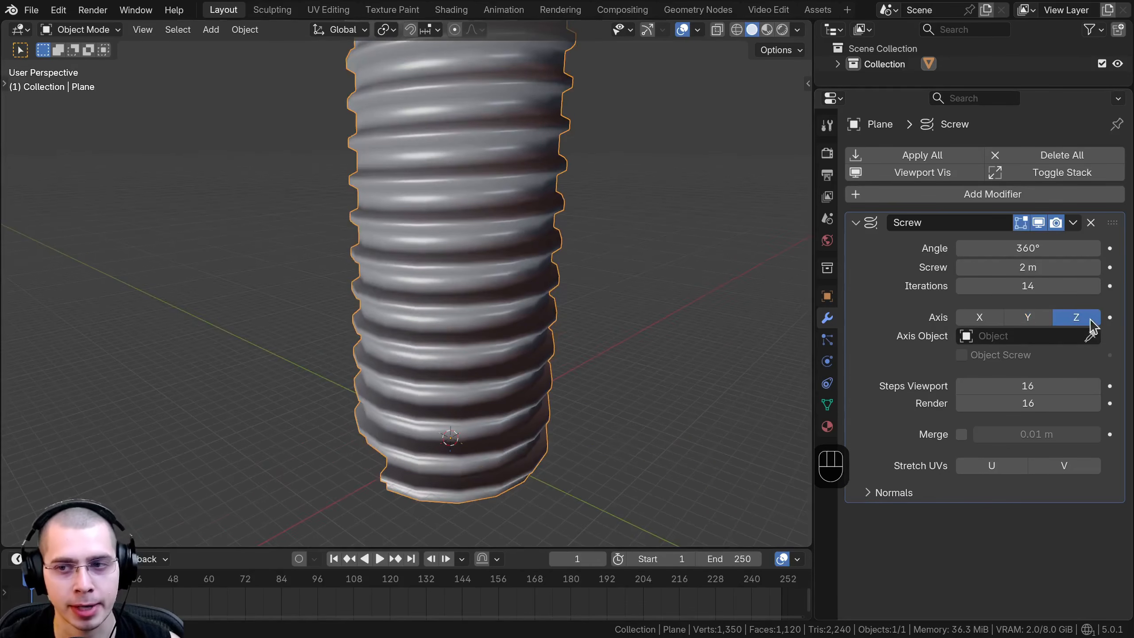
# Cycle the screw axis through Y, X and Y once more, ending on Z.
pyautogui.scroll(-2, 537, 348)
pyautogui.click(1010, 319)
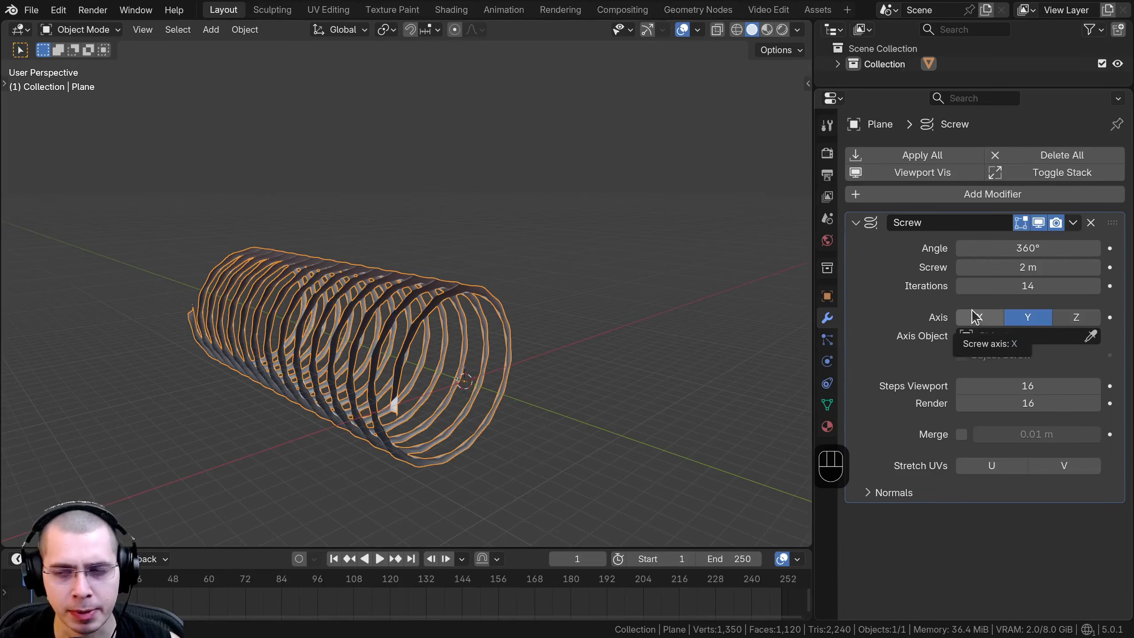
pyautogui.click(980, 319)
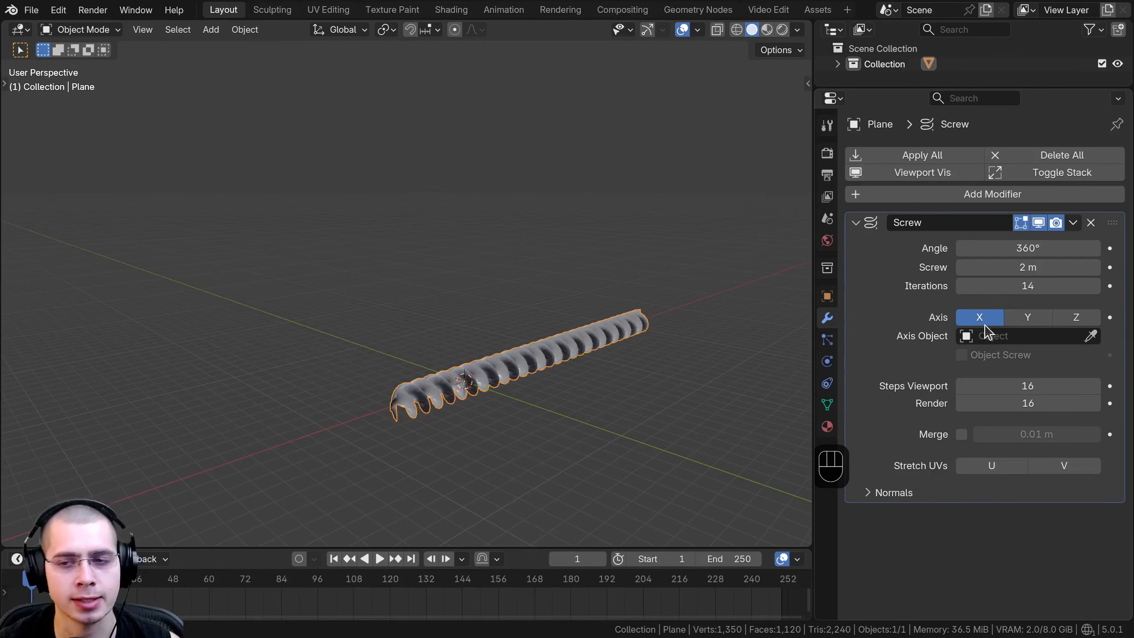
pyautogui.click(1022, 318)
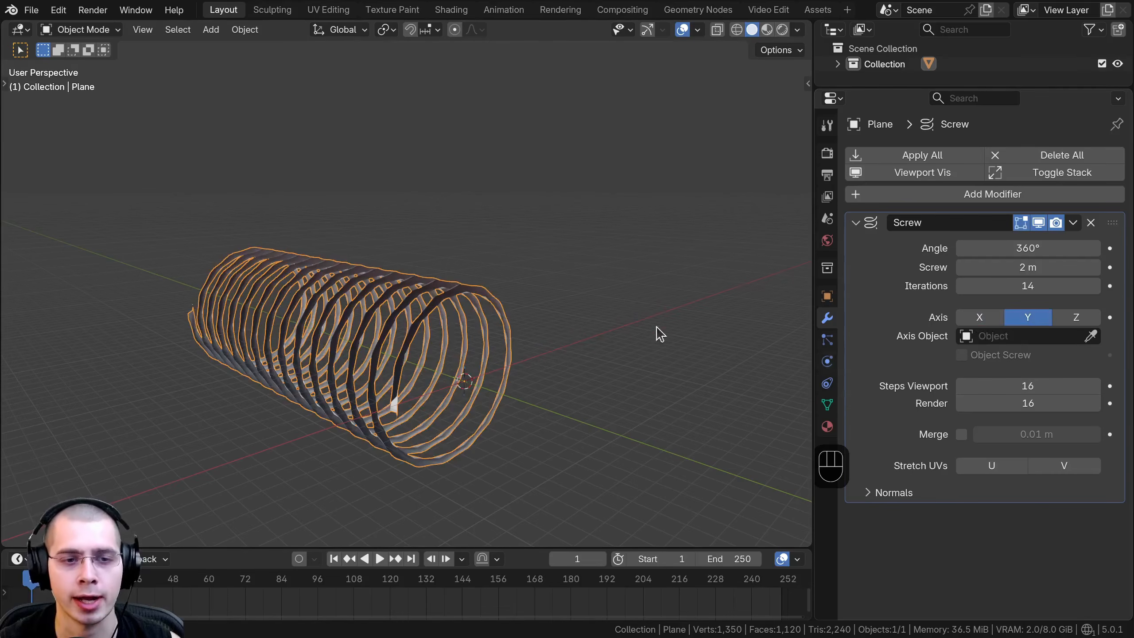
pyautogui.click(1066, 320)
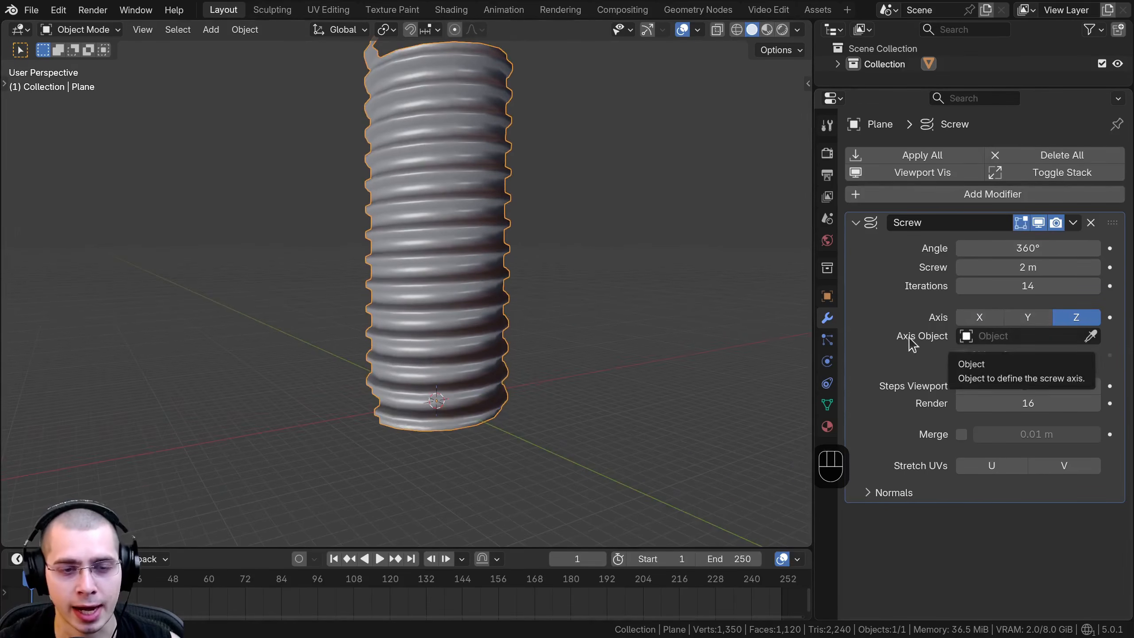
# Add a Plain Axes empty at the origin.
pyautogui.moveTo(536, 321); pyautogui.dragTo(463, 190, button='middle')
pyautogui.hotkey('shift', 'a')
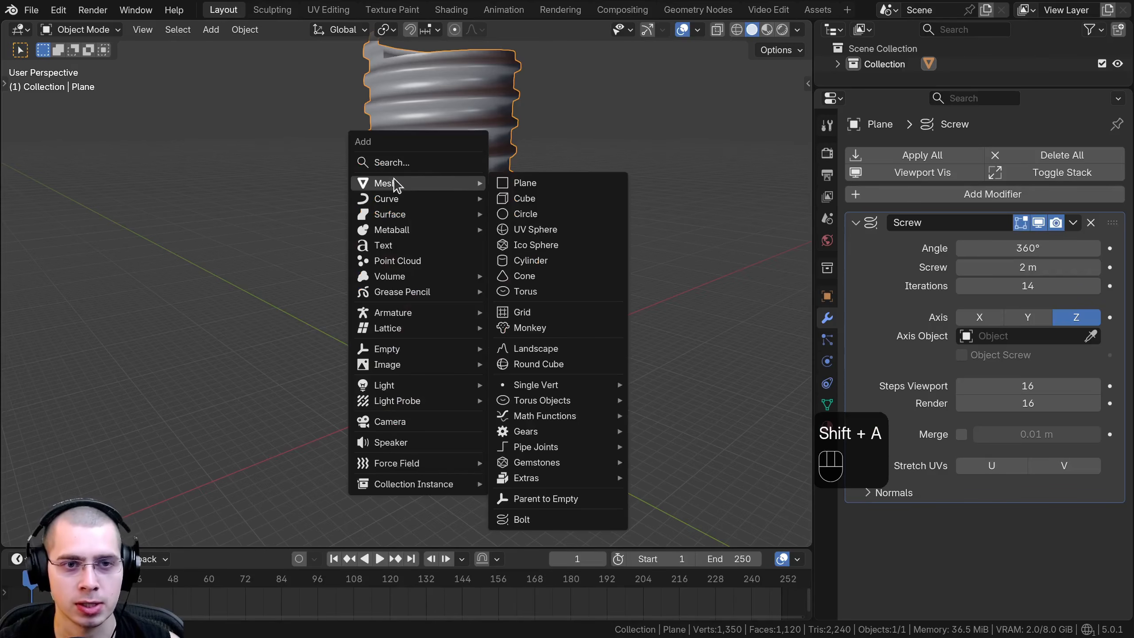
pyautogui.moveTo(424, 349)
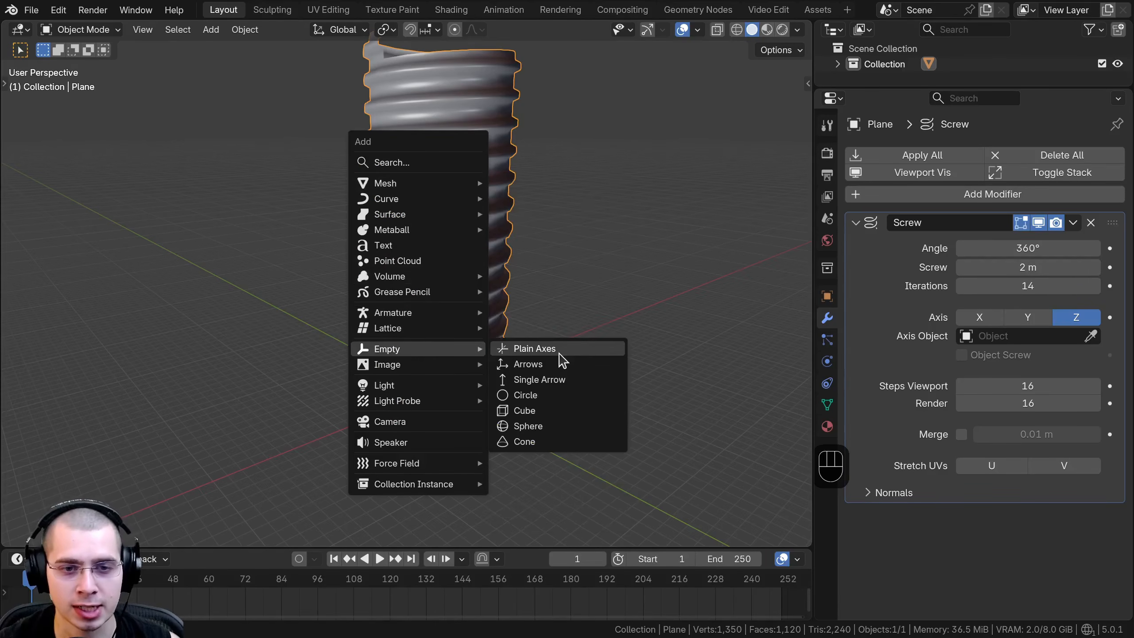
pyautogui.click(534, 348)
# Select the screwed mesh and assign the empty as the Screw modifier's Axis Object.
pyautogui.moveTo(489, 321); pyautogui.dragTo(479, 402, button='middle')
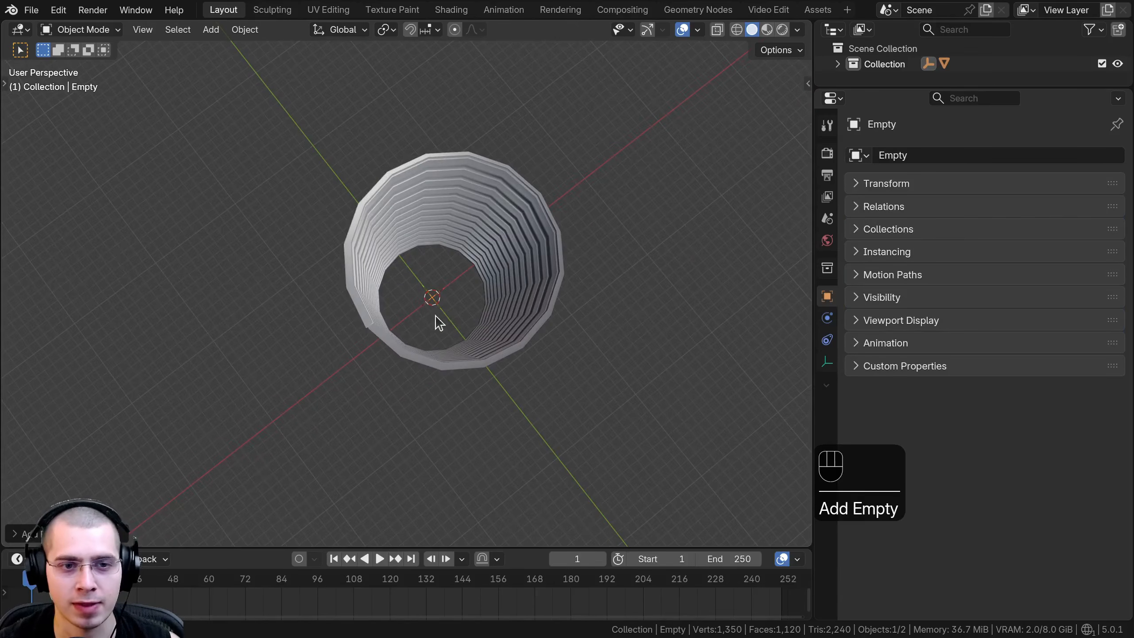
pyautogui.moveTo(437, 271); pyautogui.dragTo(422, 220, button='middle')
pyautogui.click(509, 243)
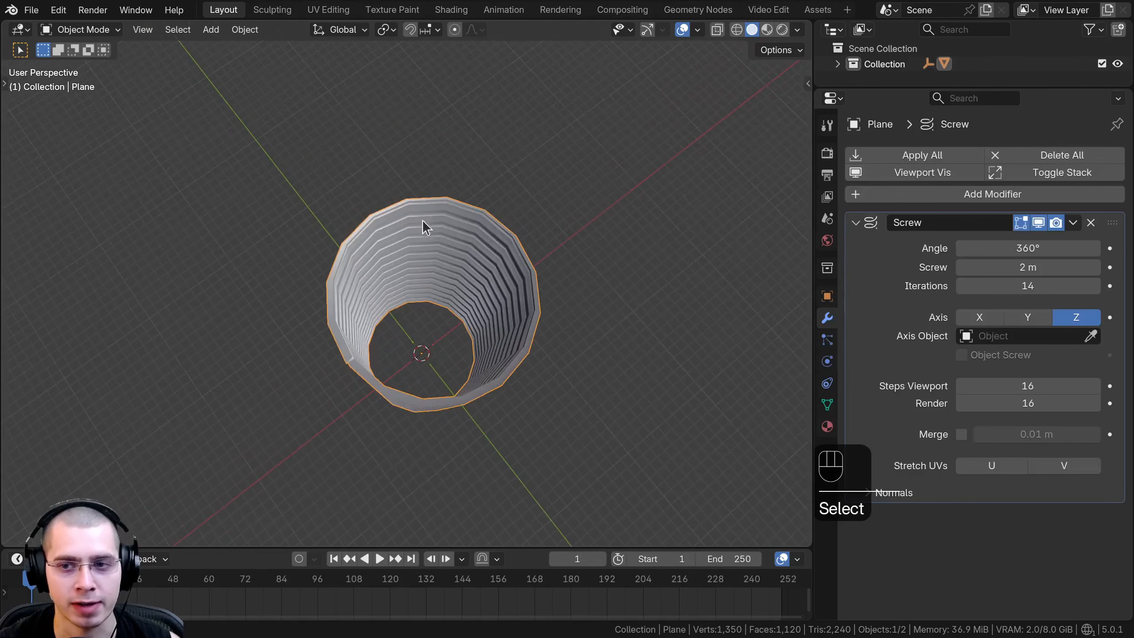
pyautogui.click(1091, 335)
pyautogui.click(424, 344)
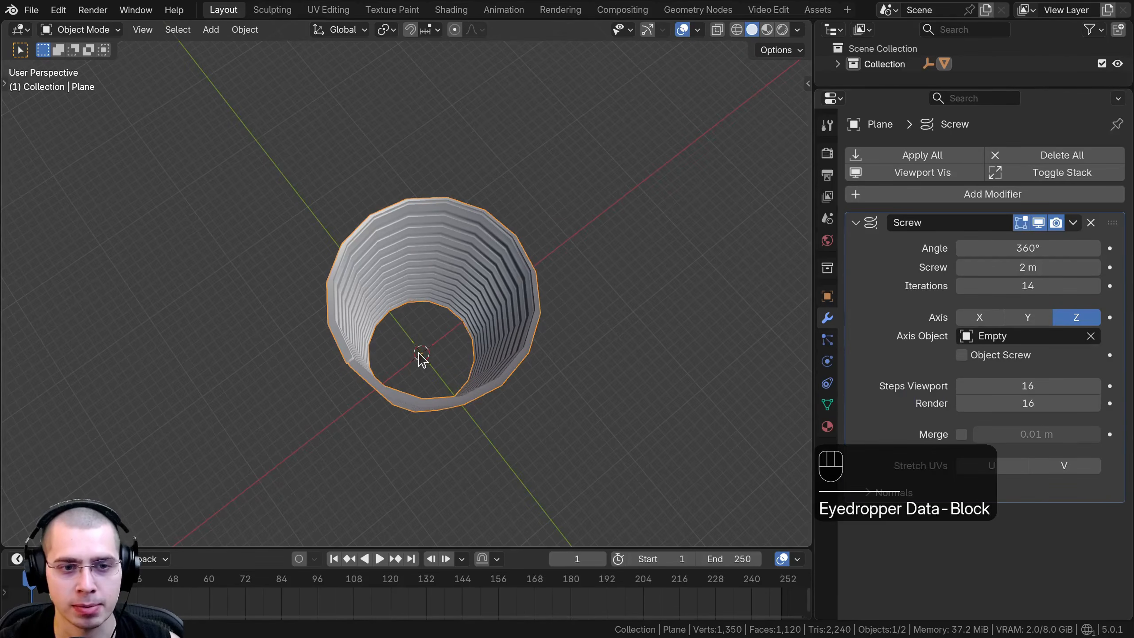
# Try moving the empty freely to shift the center of the screw.
pyautogui.click(422, 355)
pyautogui.press('g')
pyautogui.press('g')
pyautogui.press('g')
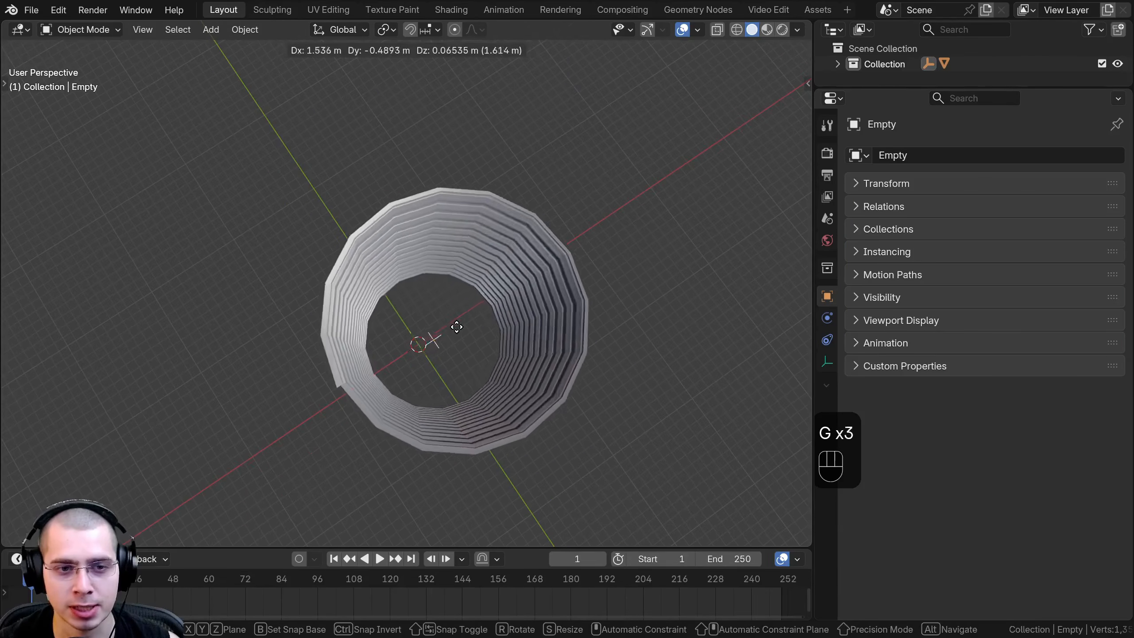
pyautogui.press('g')
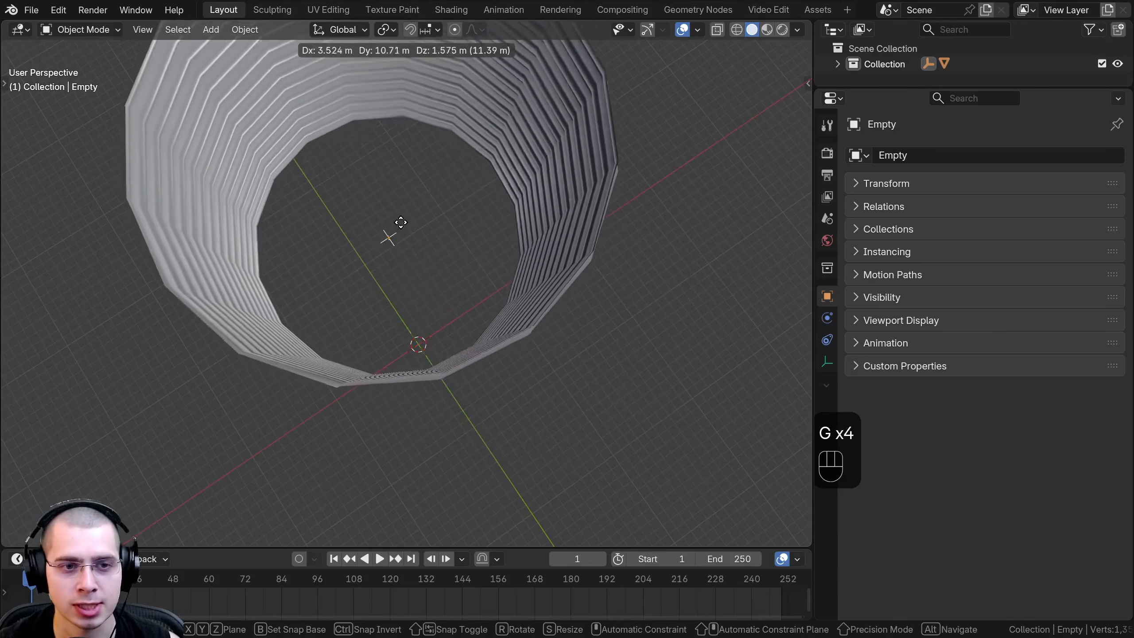
pyautogui.rightClick(441, 314)
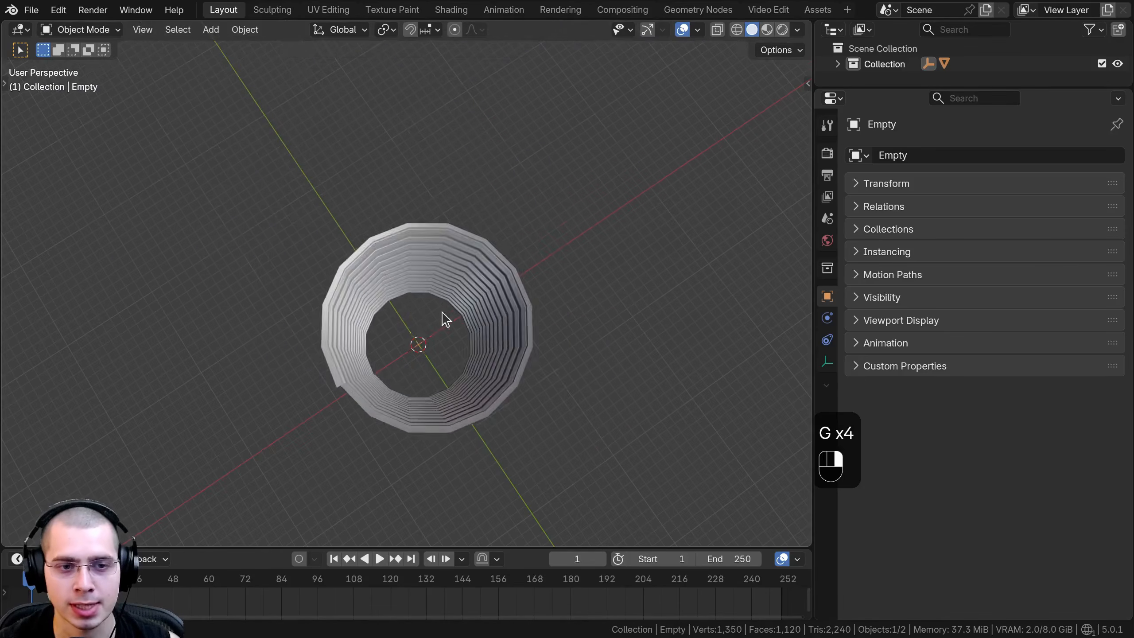
# Enable Object Screw on the mesh's Screw modifier.
pyautogui.moveTo(441, 314); pyautogui.dragTo(436, 207, button='middle')
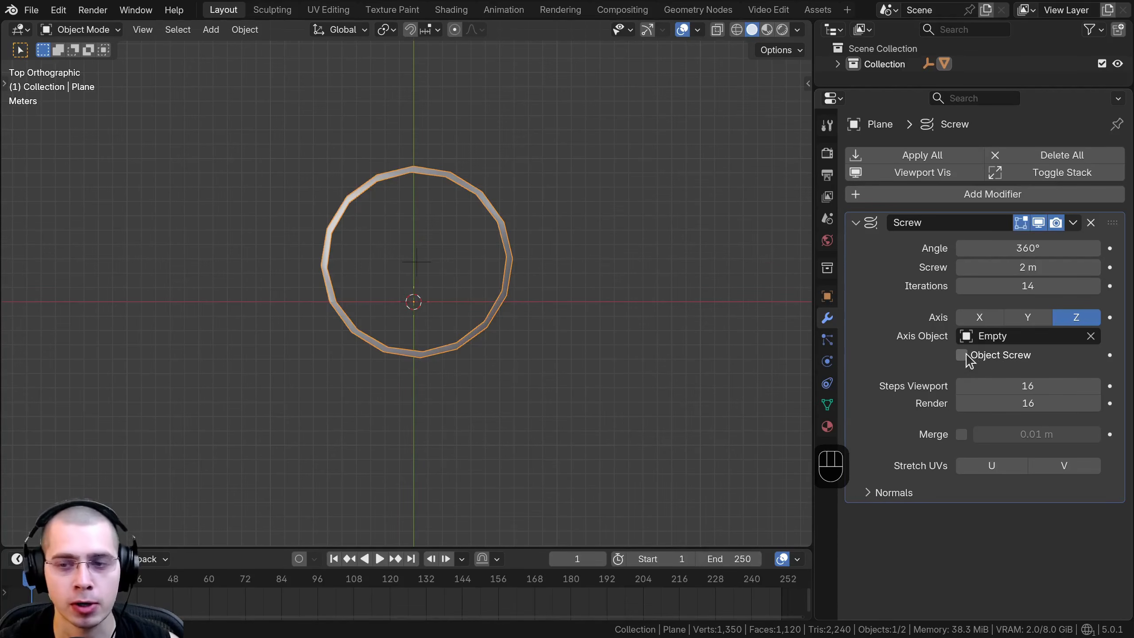
pyautogui.click(964, 356)
pyautogui.moveTo(438, 397)
pyautogui.mouseDown(button='middle')
pyautogui.moveTo(435, 322)
pyautogui.moveTo(409, 318)
pyautogui.moveTo(429, 415)
pyautogui.mouseUp(button='middle')
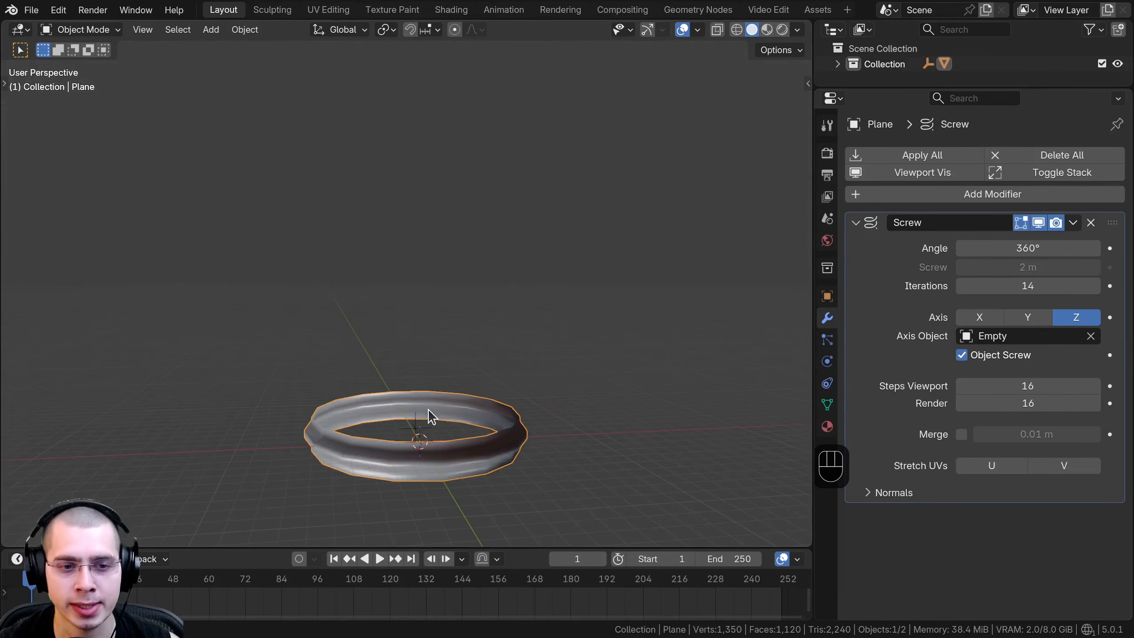
# Select the empty and move it up along Z to set the spacing between the screw's turns.
pyautogui.click(419, 430)
pyautogui.scroll(1, 477, 475)
pyautogui.keyDown('shift'); pyautogui.moveTo(467, 449); pyautogui.dragTo(462, 425, button='middle'); pyautogui.keyUp('shift')
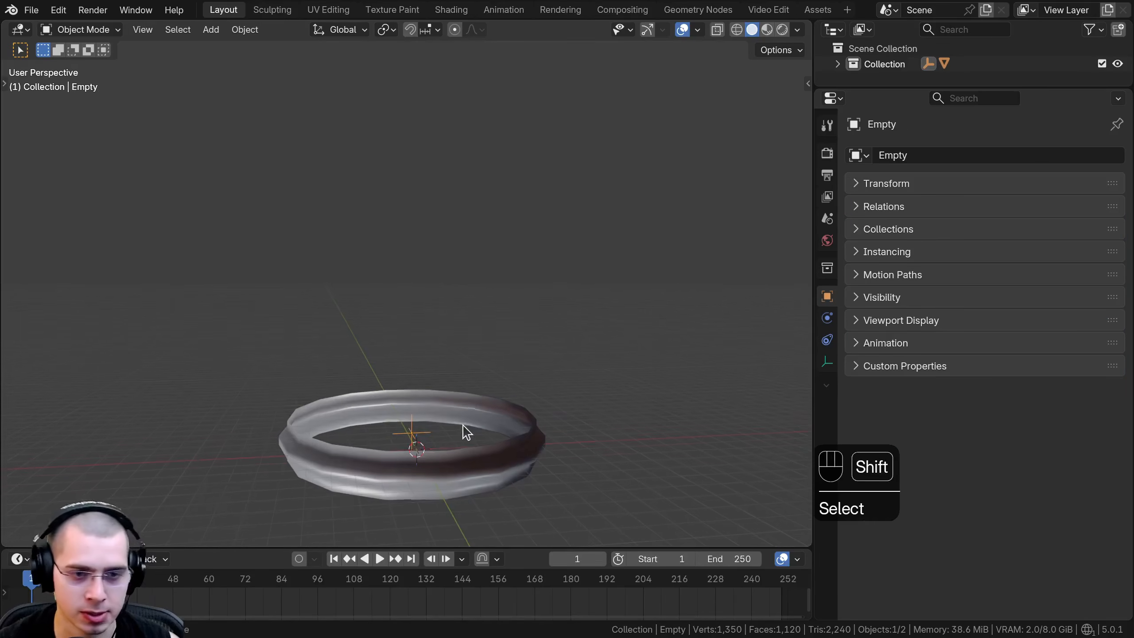
pyautogui.scroll(-2, 474, 455)
pyautogui.press('z')
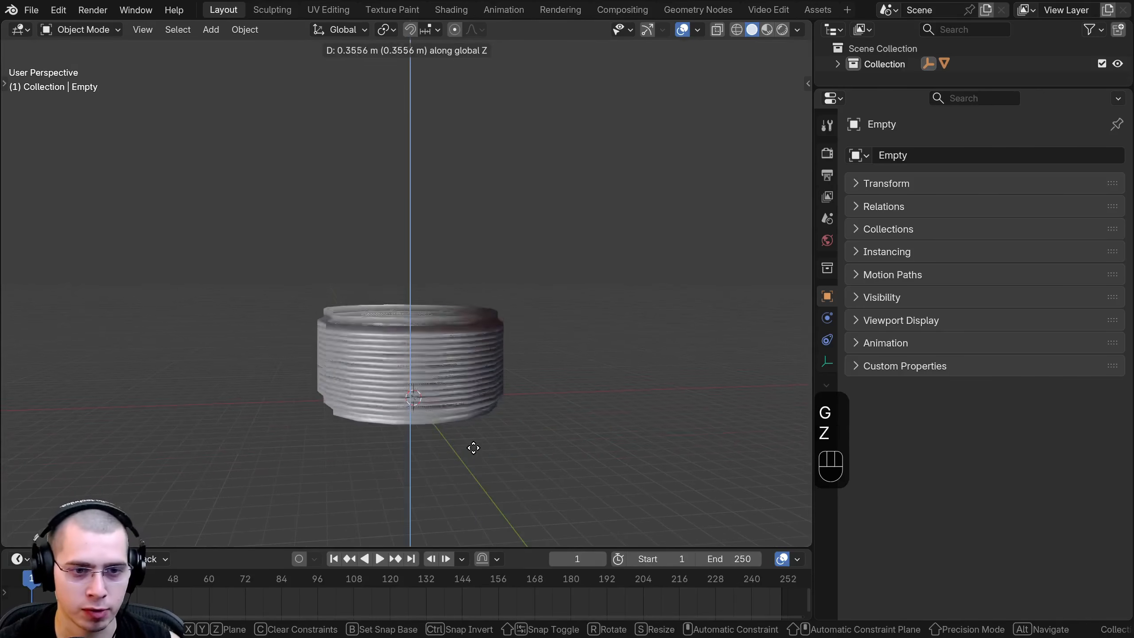
pyautogui.click(478, 421)
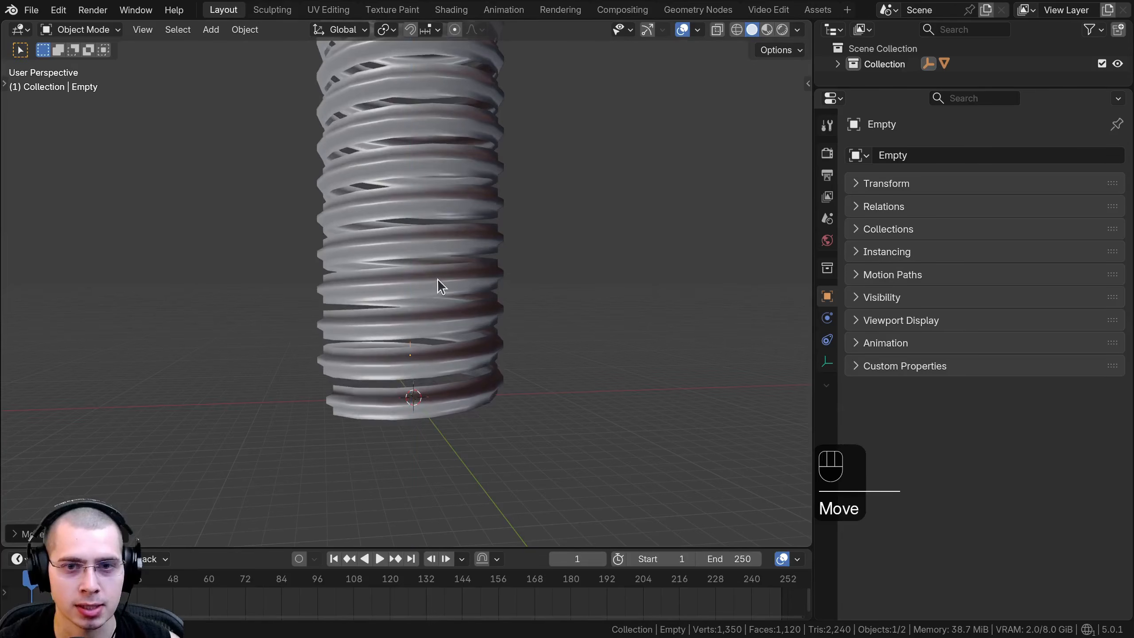
# Select the screwed mesh and toggle Object Screw off and back on to compare the result.
pyautogui.click(438, 287)
pyautogui.click(961, 355)
pyautogui.click(962, 356)
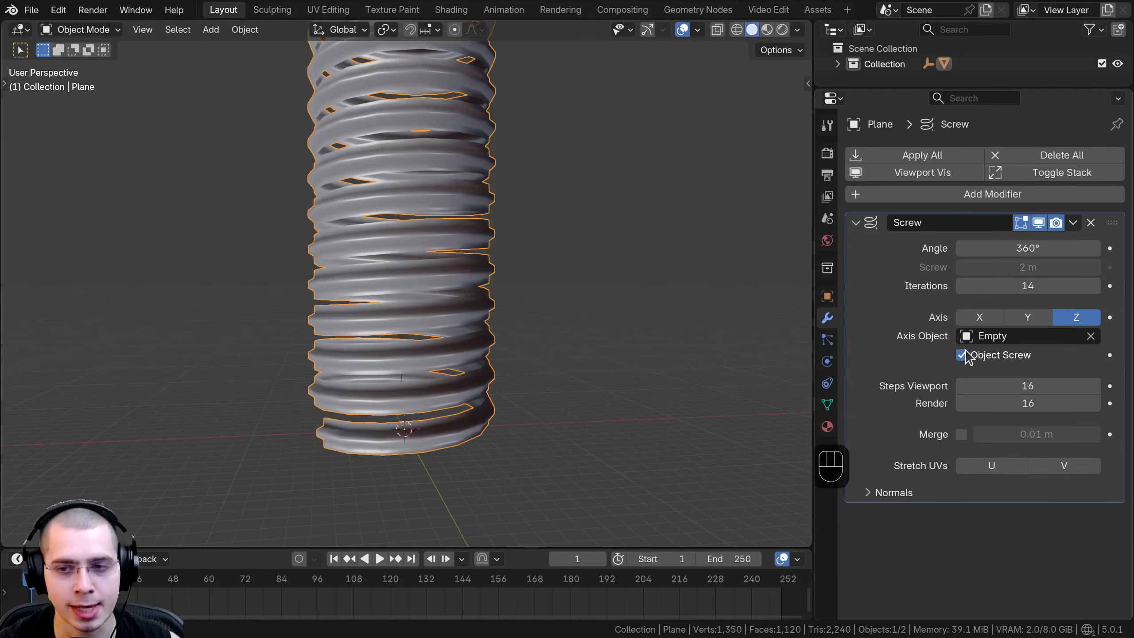
# Try lowering the Screw modifier's viewport steps to 13 and down to 5 to coarsen the turns.
pyautogui.moveTo(777, 345); pyautogui.dragTo(408, 371, button='middle')
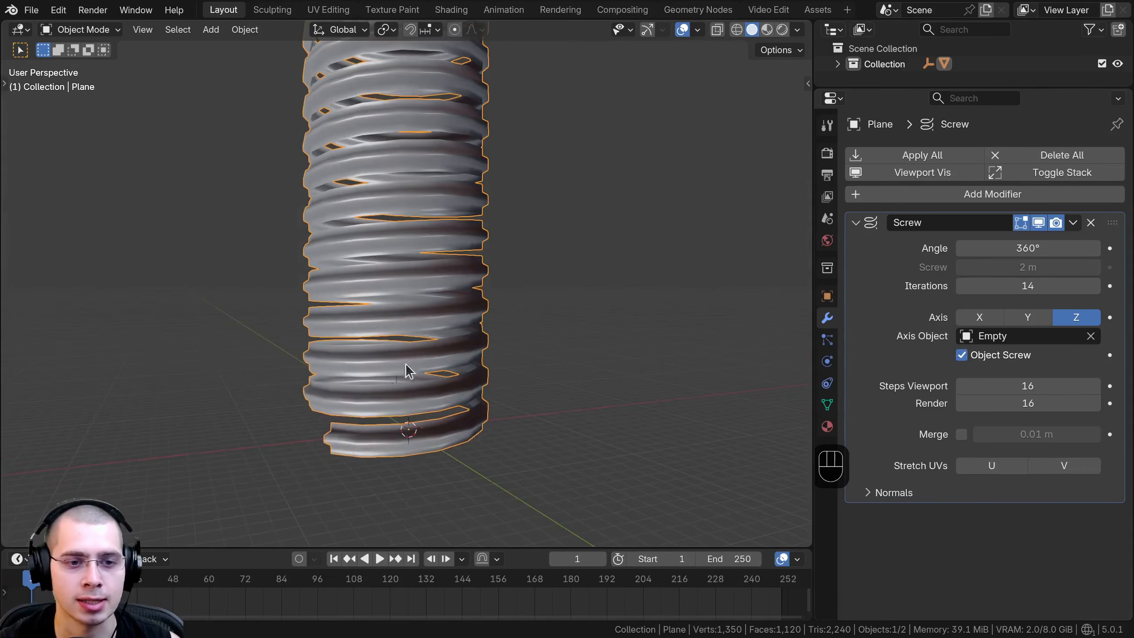
pyautogui.click(396, 378)
pyautogui.scroll(-1, 429, 352)
pyautogui.moveTo(1028, 386)
pyautogui.keyDown('shift'); pyautogui.mouseDown()
pyautogui.moveTo(989, 386)
pyautogui.moveTo(1014, 386)
pyautogui.mouseUp(); pyautogui.keyUp('shift')
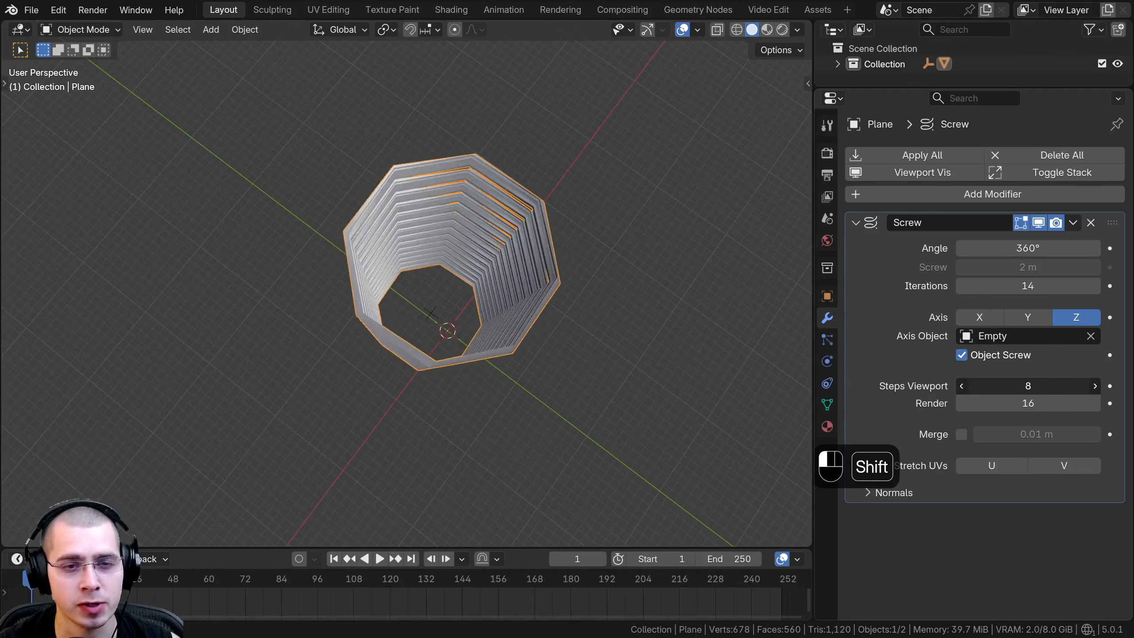
pyautogui.moveTo(526, 289); pyautogui.dragTo(472, 209, button='middle')
pyautogui.moveTo(463, 315)
pyautogui.mouseDown(button='middle')
pyautogui.moveTo(467, 263)
pyautogui.moveTo(461, 310)
pyautogui.mouseUp(button='middle')
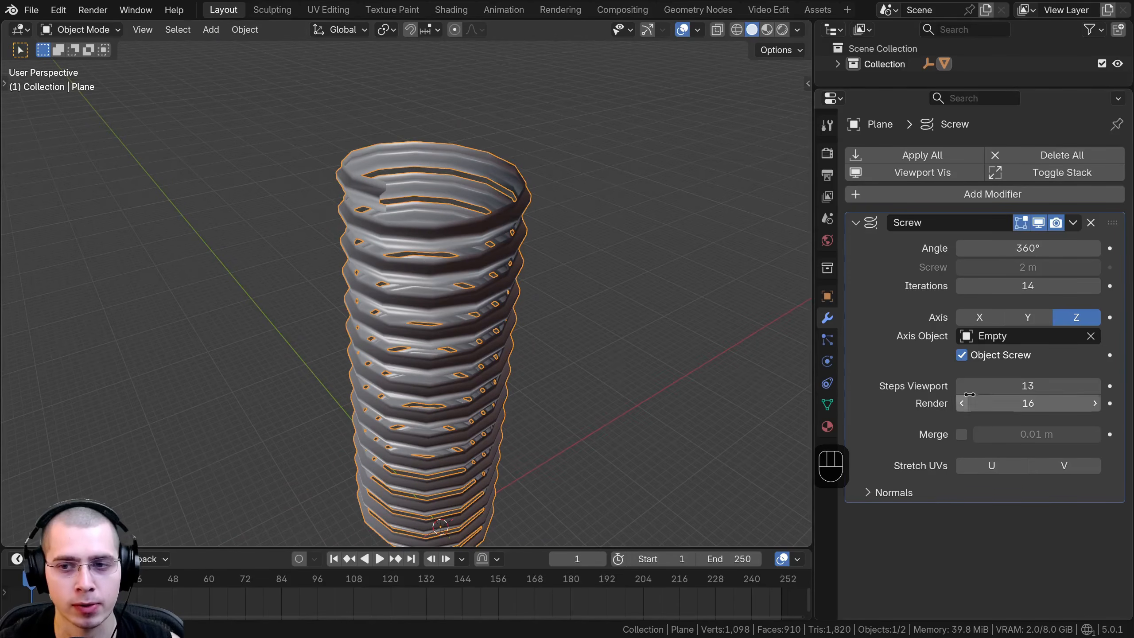
pyautogui.keyDown('shift'); pyautogui.moveTo(996, 386); pyautogui.dragTo(960, 386); pyautogui.keyUp('shift')
pyautogui.moveTo(549, 393); pyautogui.dragTo(487, 397, button='middle')
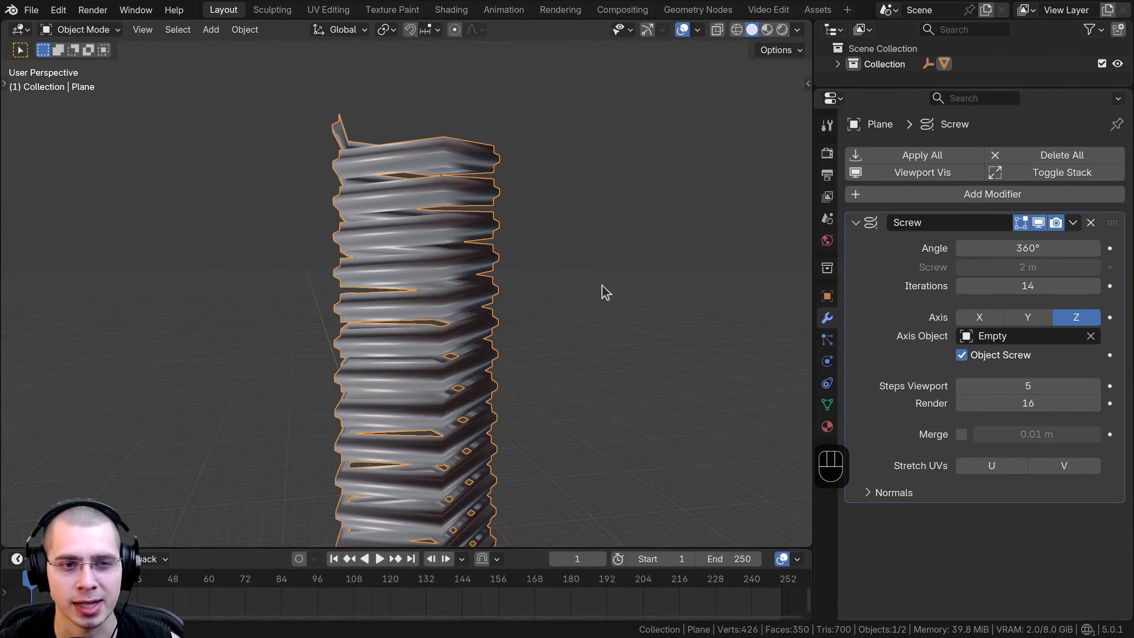
# Set the Screw modifier's viewport steps and render steps both to 20.
pyautogui.click(1005, 380)
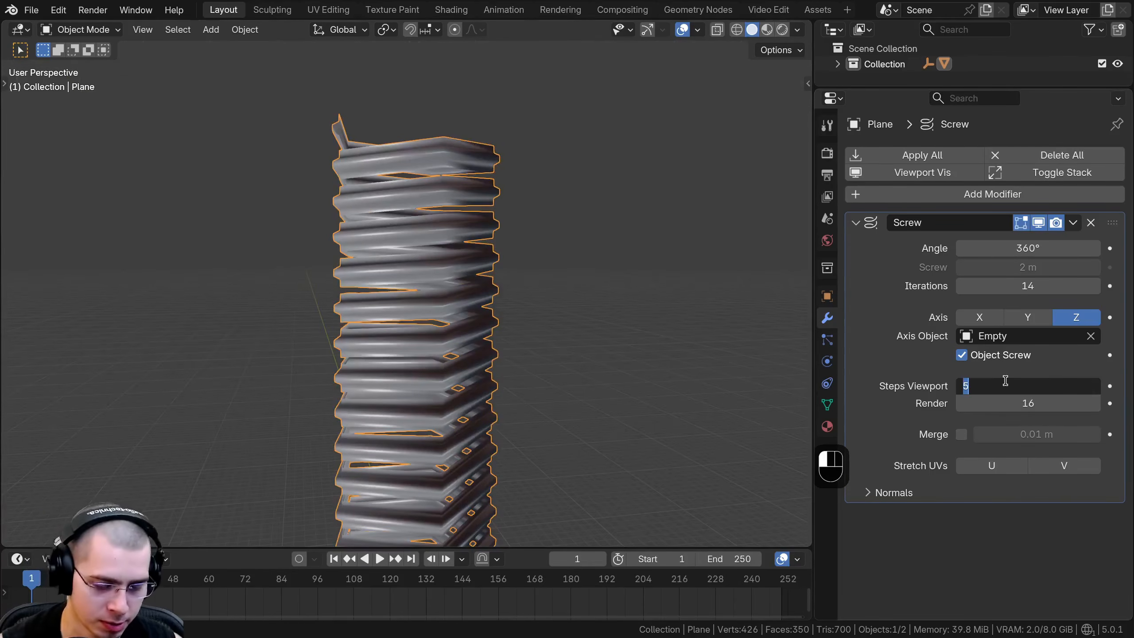
pyautogui.write('20')
pyautogui.press('Return')
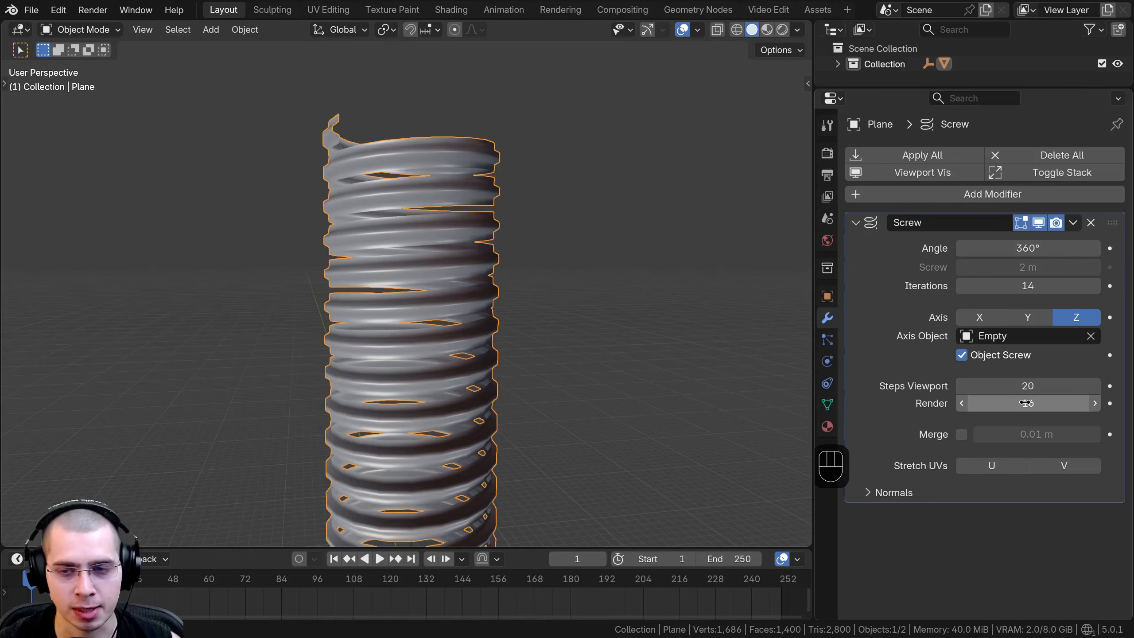
pyautogui.click(1022, 403)
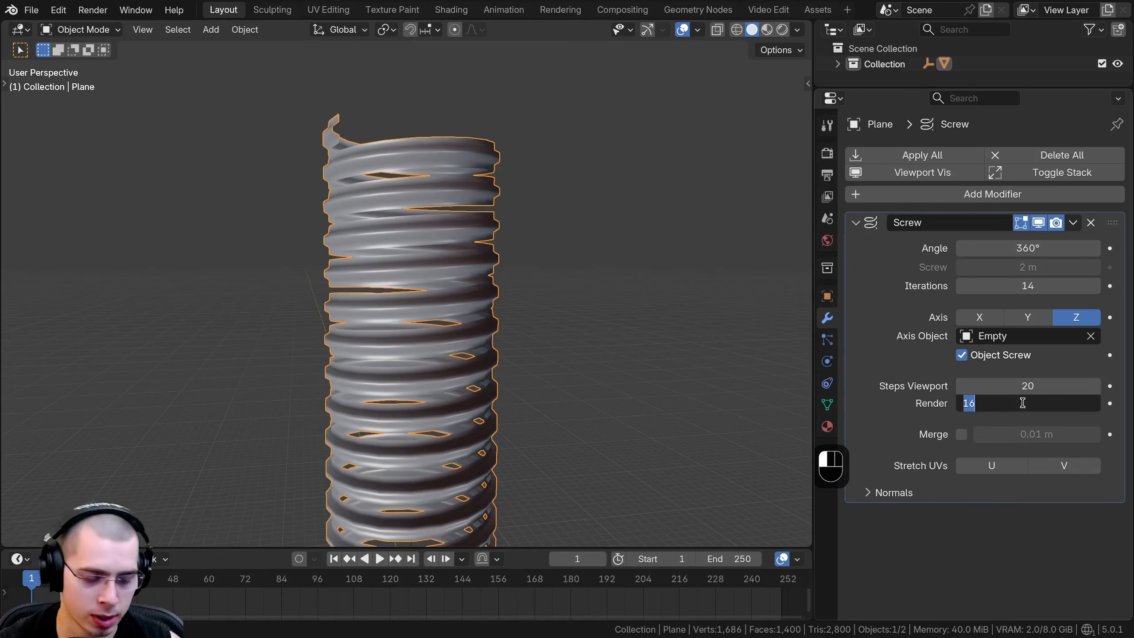
pyautogui.write('20')
pyautogui.press('Return')
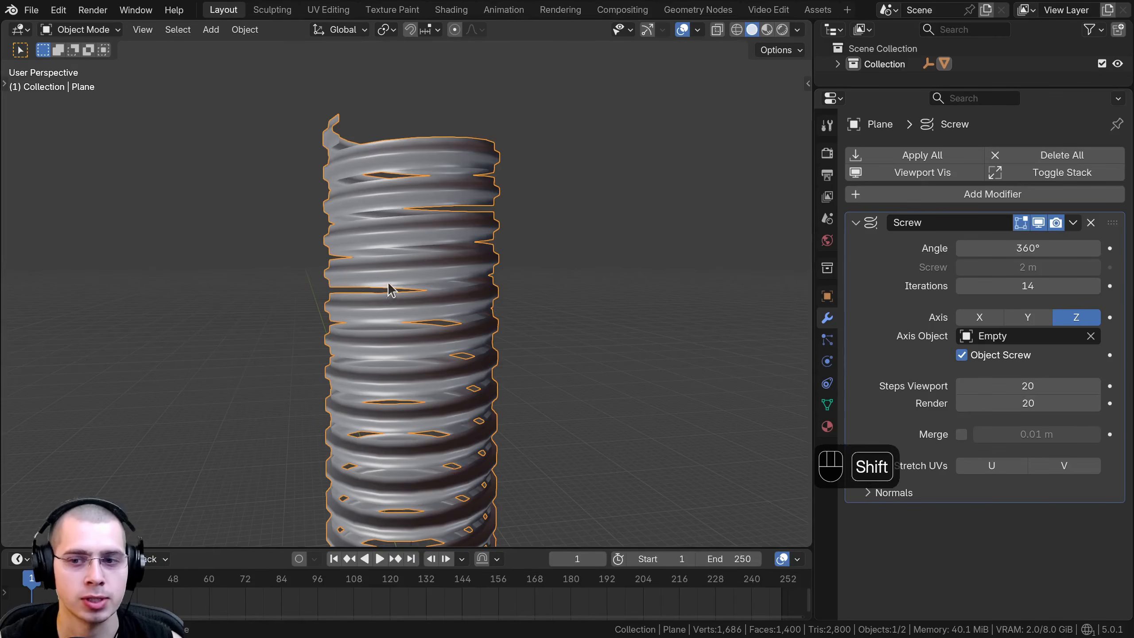
# Delete the empty at the center of the screw and select the screwed mesh.
pyautogui.moveTo(390, 286); pyautogui.dragTo(455, 423, button='middle')
pyautogui.click(417, 356)
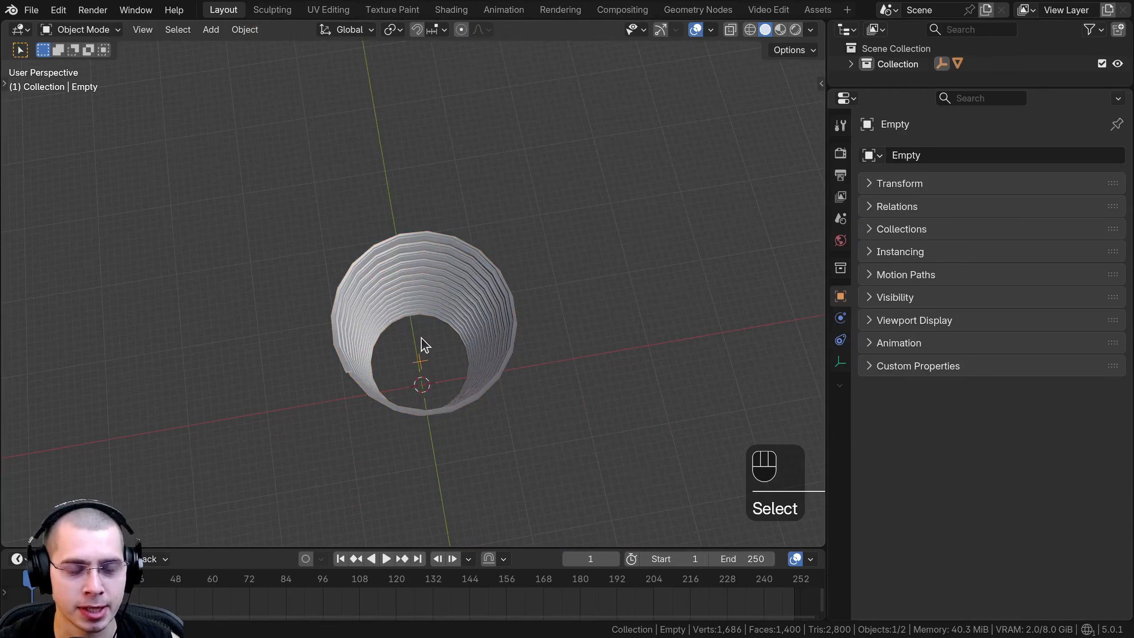
pyautogui.press('x')
pyautogui.click(418, 330)
pyautogui.moveTo(420, 336); pyautogui.dragTo(417, 416, button='middle')
pyautogui.click(416, 416)
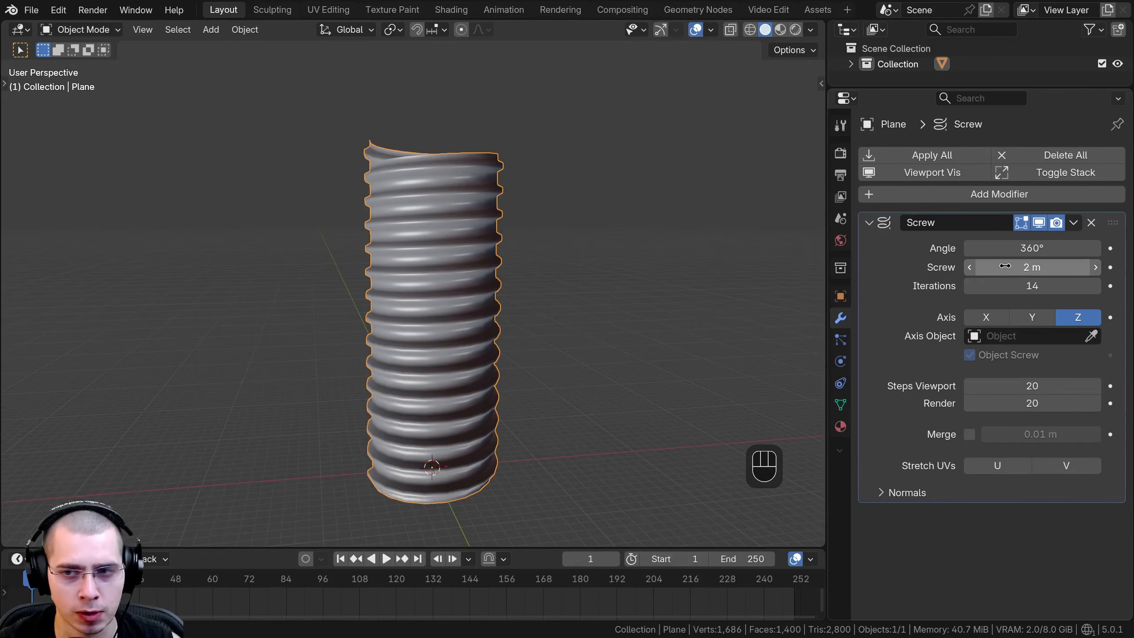
# Enable Merge on the Screw modifier with a 0.01 m distance and inspect the seam at the mesh's upper end.
pyautogui.keyDown('shift'); pyautogui.moveTo(509, 296); pyautogui.dragTo(507, 284, button='middle'); pyautogui.keyUp('shift')
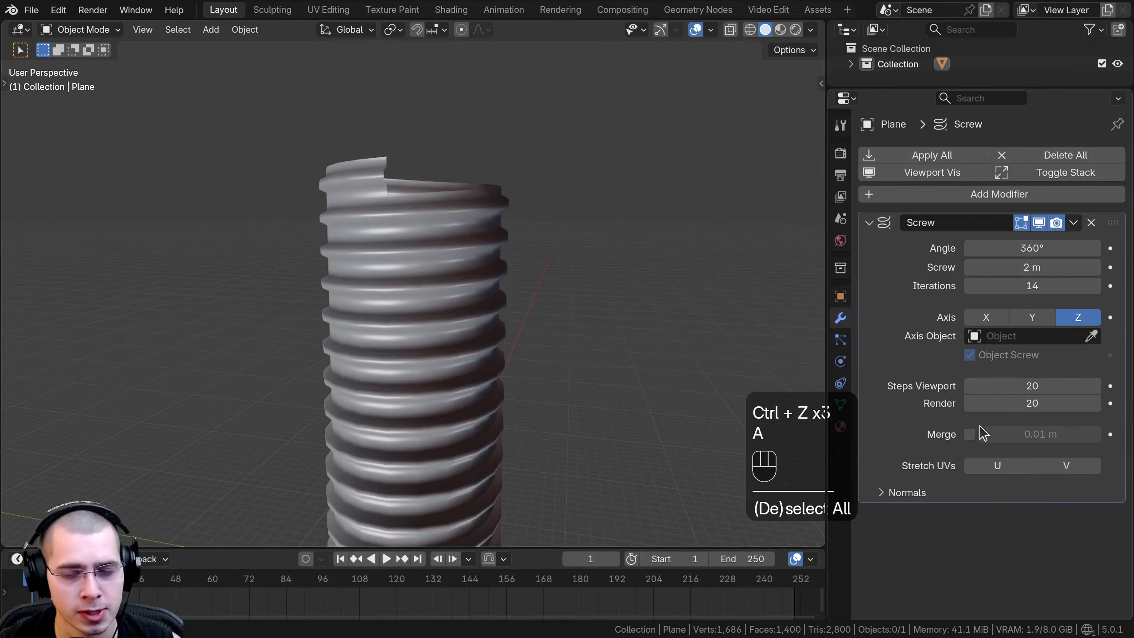
pyautogui.click(968, 433)
pyautogui.keyDown('shift'); pyautogui.moveTo(370, 391); pyautogui.dragTo(378, 387, button='middle'); pyautogui.keyUp('shift')
pyautogui.scroll(2, 380, 321)
pyautogui.keyDown('shift'); pyautogui.moveTo(382, 203); pyautogui.dragTo(401, 348, button='middle'); pyautogui.keyUp('shift')
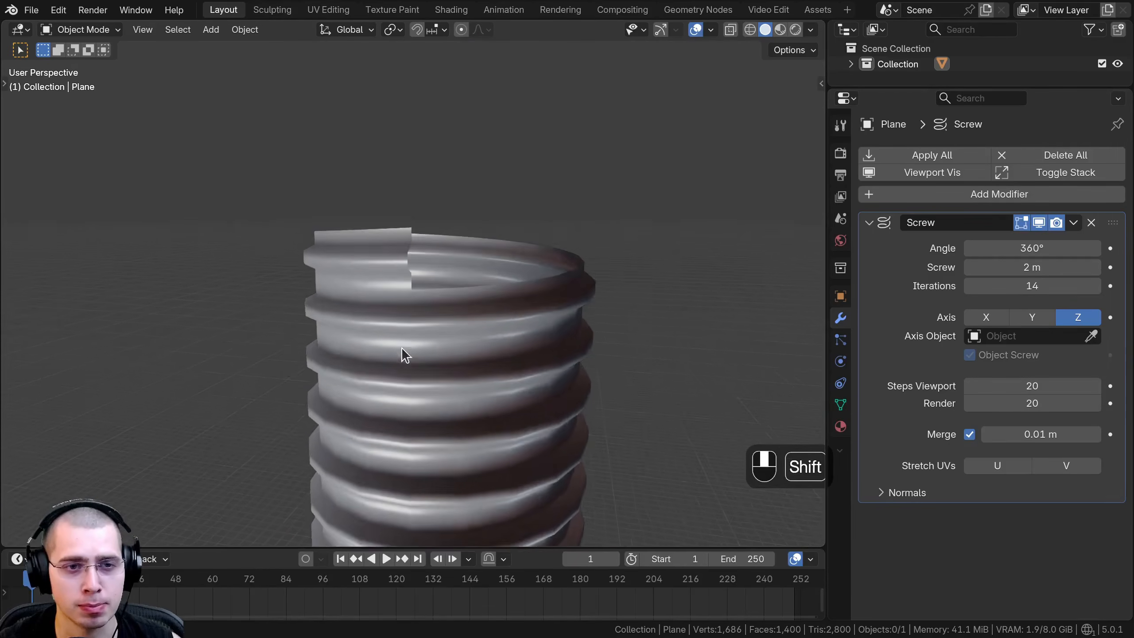
pyautogui.scroll(4, 403, 309)
pyautogui.scroll(2, 407, 300)
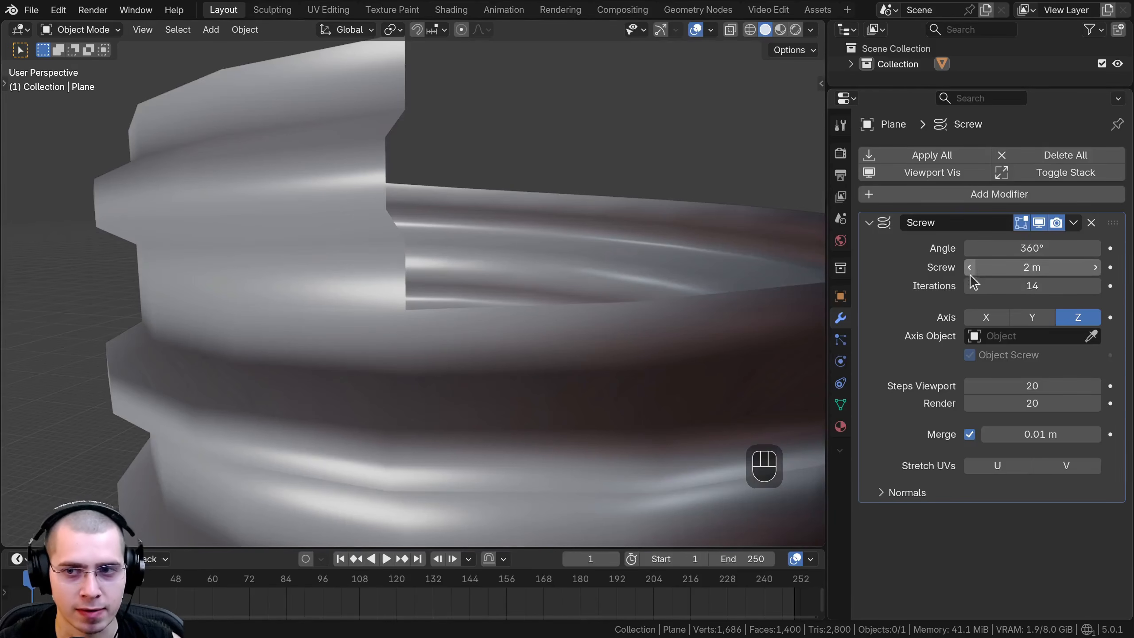
# Lower the Screw modifier's iterations by one and restore them to 14 to compare the mesh's upper end.
pyautogui.click(971, 285)
pyautogui.click(1092, 286)
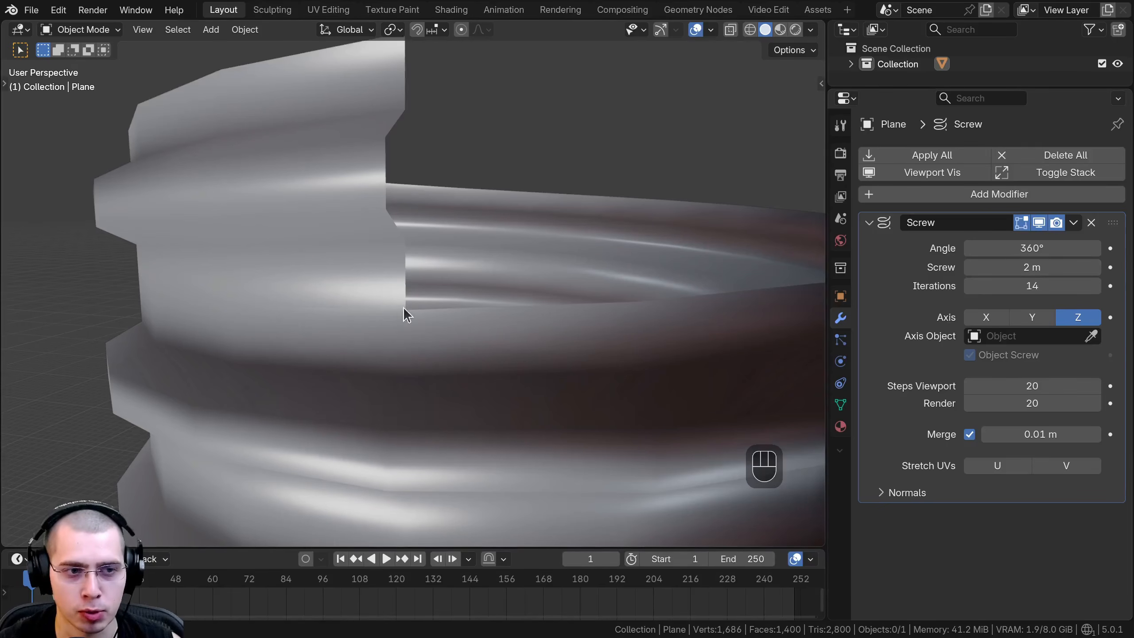
pyautogui.scroll(-5, 378, 313)
pyautogui.keyDown('shift'); pyautogui.moveTo(380, 352); pyautogui.dragTo(398, 163, button='middle'); pyautogui.keyUp('shift')
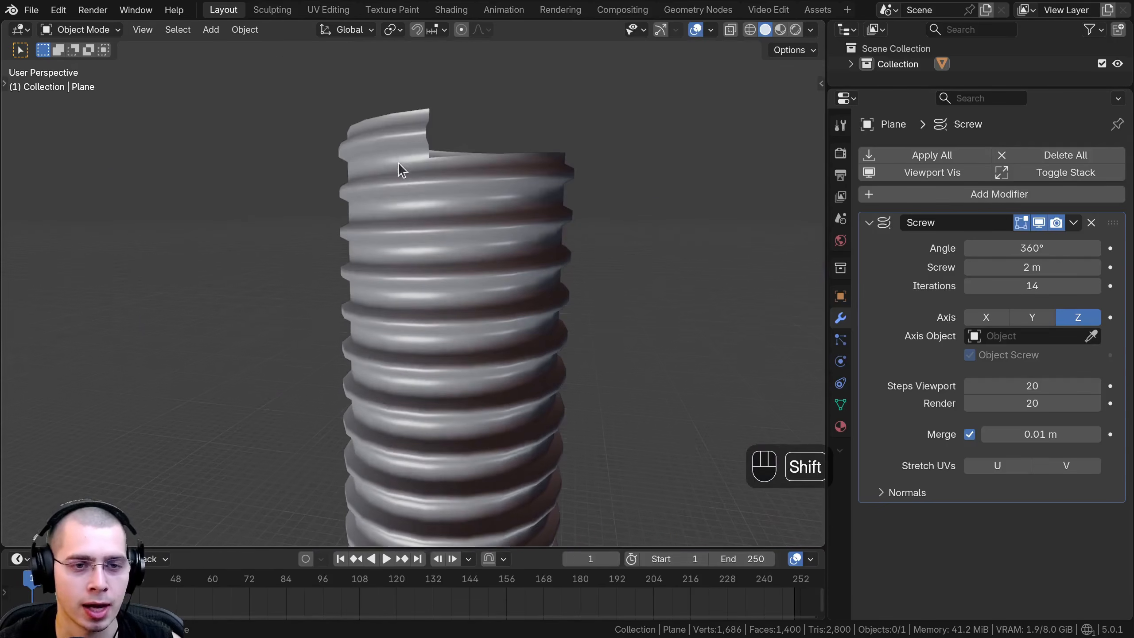
# Reset the screwed mesh's location to the world origin and move it aside along Y.
pyautogui.scroll(-2, 415, 335)
pyautogui.keyDown('shift'); pyautogui.moveTo(403, 402); pyautogui.dragTo(397, 263, button='middle'); pyautogui.keyUp('shift')
pyautogui.scroll(-2, 394, 281)
pyautogui.moveTo(375, 337); pyautogui.dragTo(461, 182, button='middle')
pyautogui.click(461, 182)
pyautogui.hotkey('alt', 'g')
pyautogui.press('KP_Decimal')
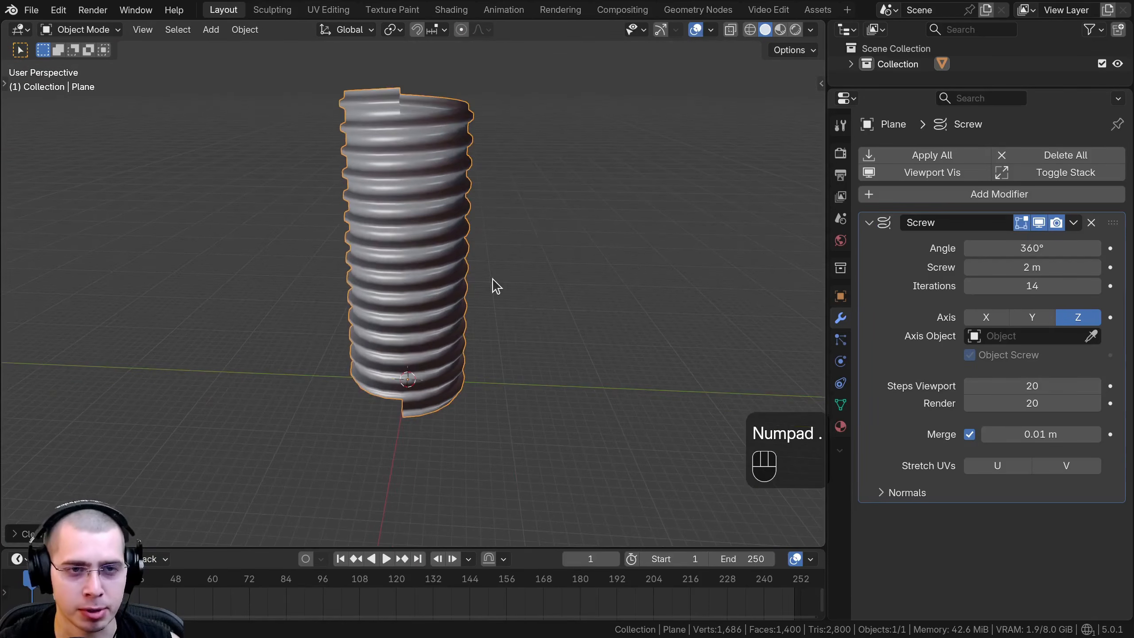
pyautogui.press('g')
pyautogui.press('y')
pyautogui.click(534, 246)
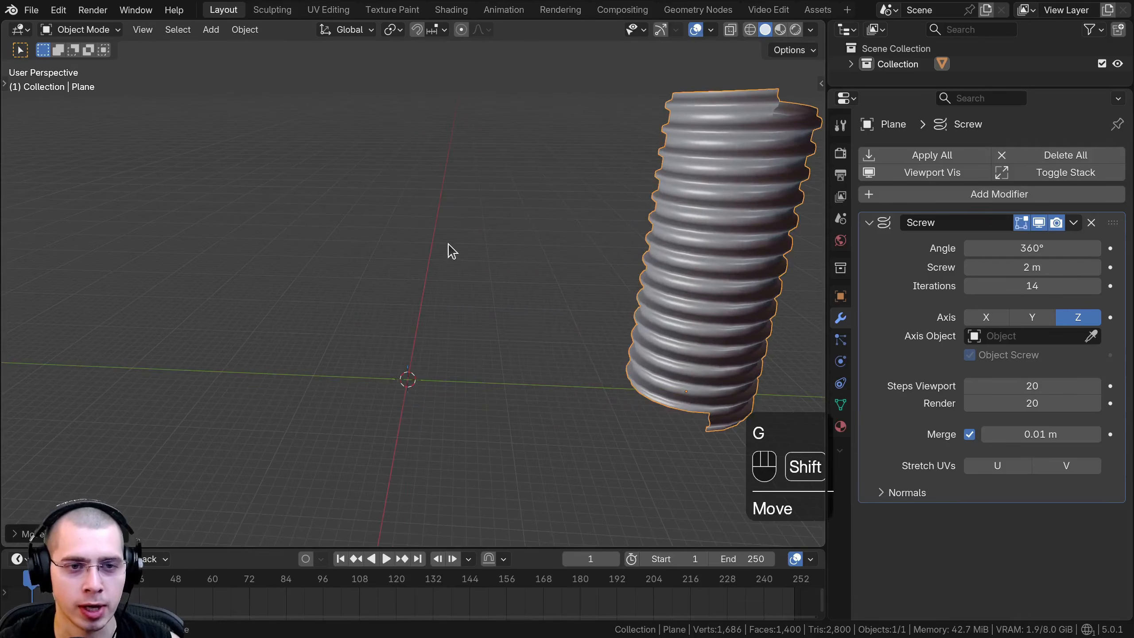
# Add a new plane at the world origin and enter Edit Mode on it.
pyautogui.hotkey('shift', 'a')
pyautogui.click(515, 244)
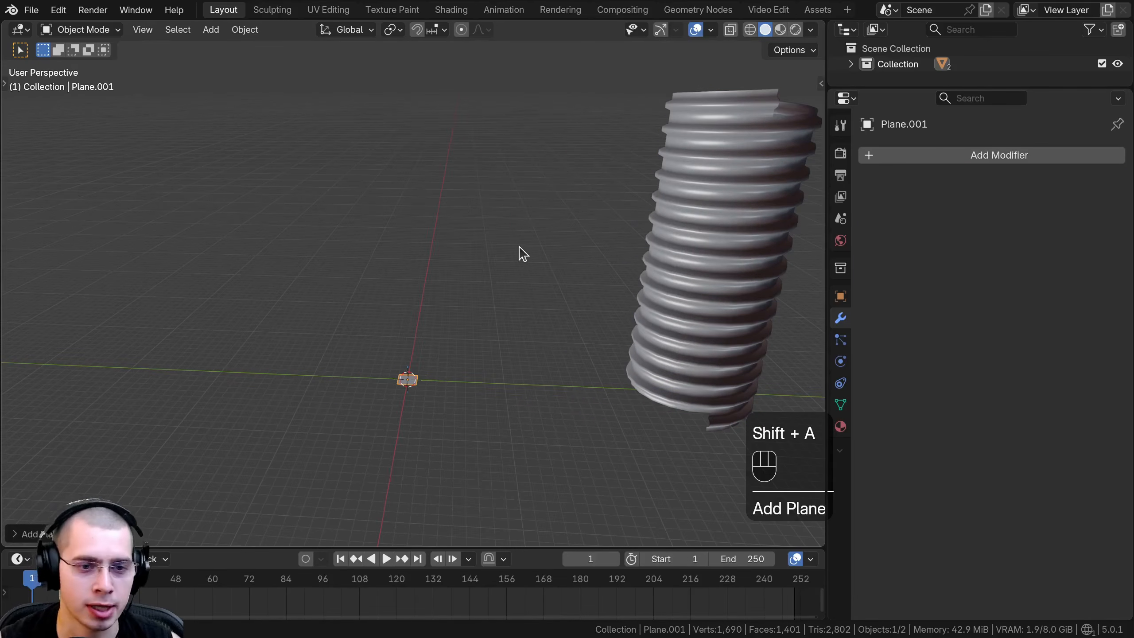
pyautogui.press('KP_Decimal')
pyautogui.press('Tab')
pyautogui.moveTo(519, 247); pyautogui.dragTo(613, 207, button='middle')
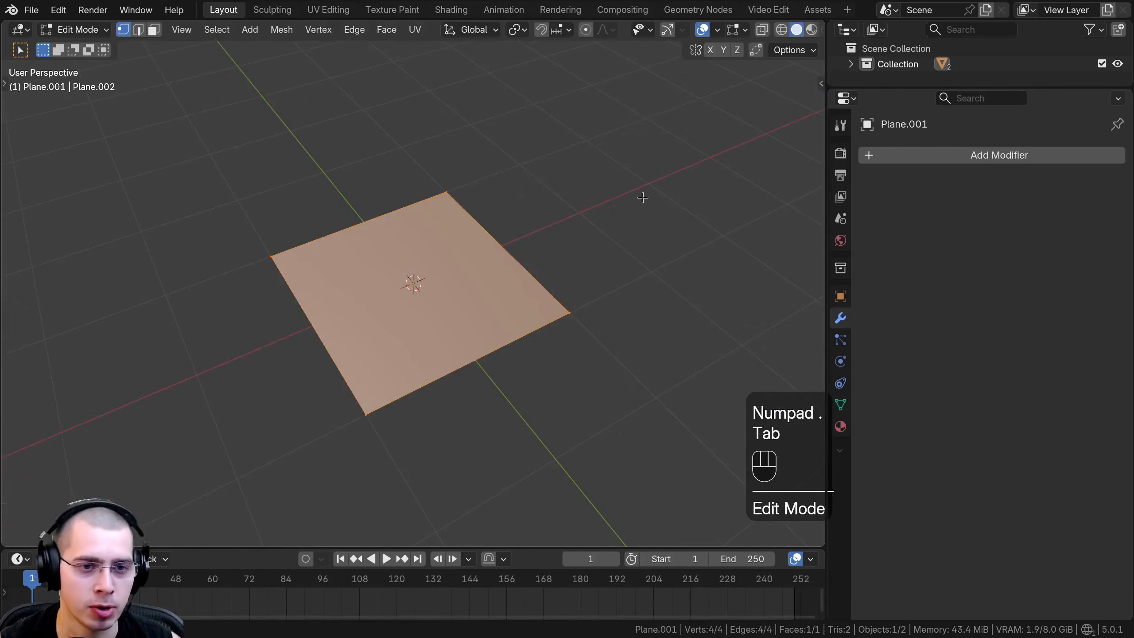
# Reduce the plane to a single edge by scaling it to 0 along X and merging its vertices by distance.
pyautogui.press('s')
pyautogui.press('x')
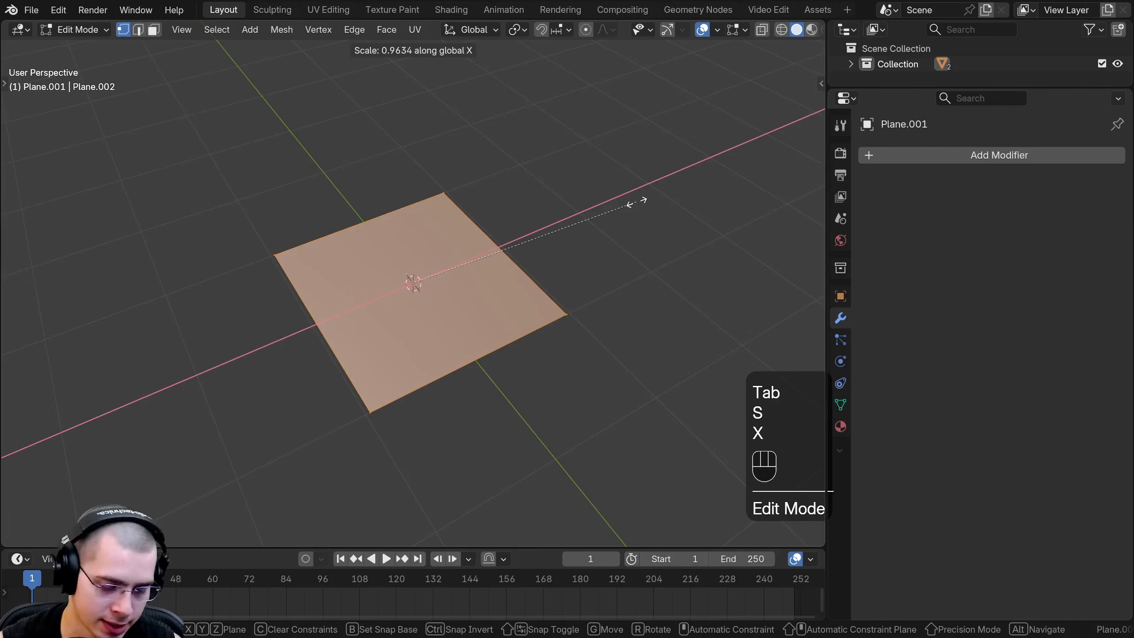
pyautogui.press('0')
pyautogui.press('Return')
pyautogui.hotkey('ctrl', 'z')
pyautogui.hotkey('ctrl', 'z')
pyautogui.hotkey('ctrl', 'shift', 'z')
pyautogui.moveTo(632, 198); pyautogui.dragTo(443, 203, button='middle')
pyautogui.press('m')
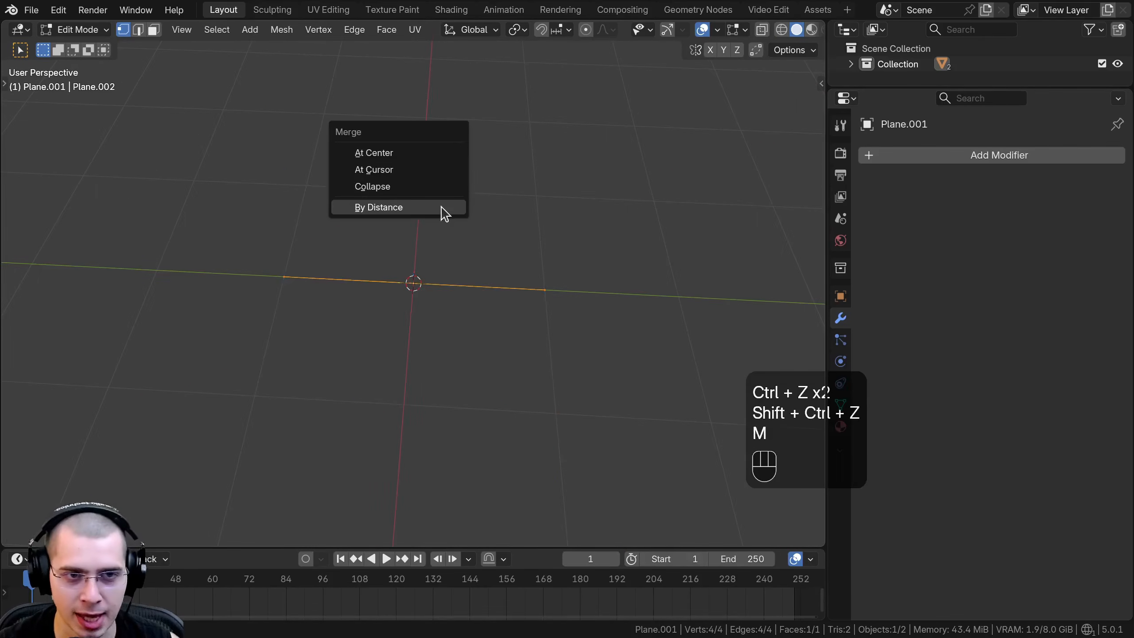
pyautogui.click(366, 209)
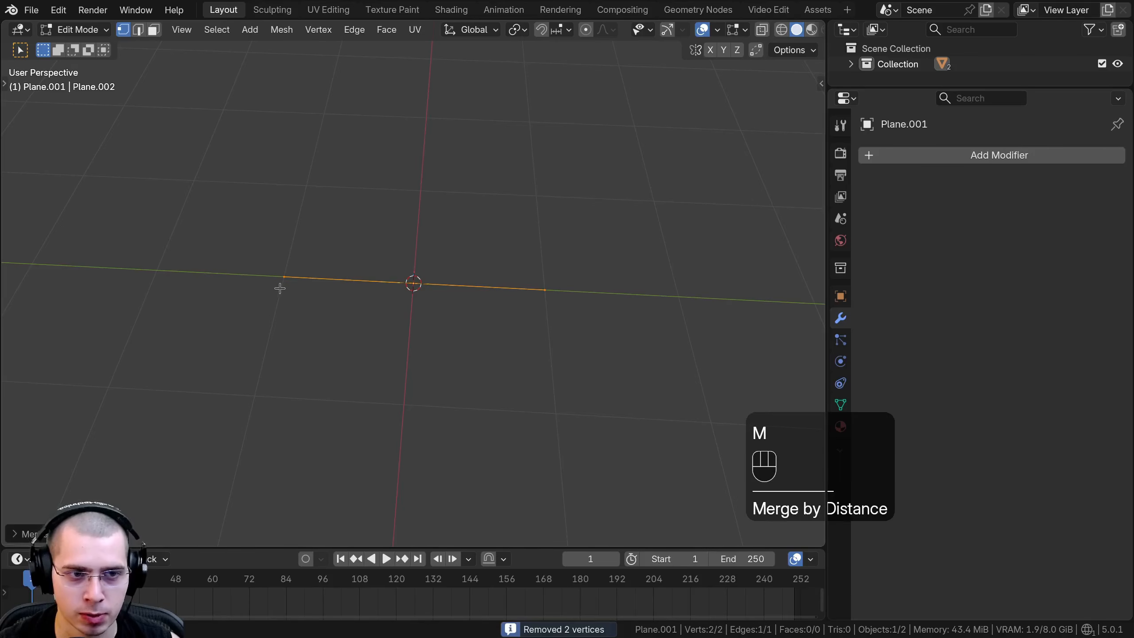
# Add a Screw modifier to the new edge.
pyautogui.click(953, 160)
pyautogui.click(953, 157)
pyautogui.write('scr')
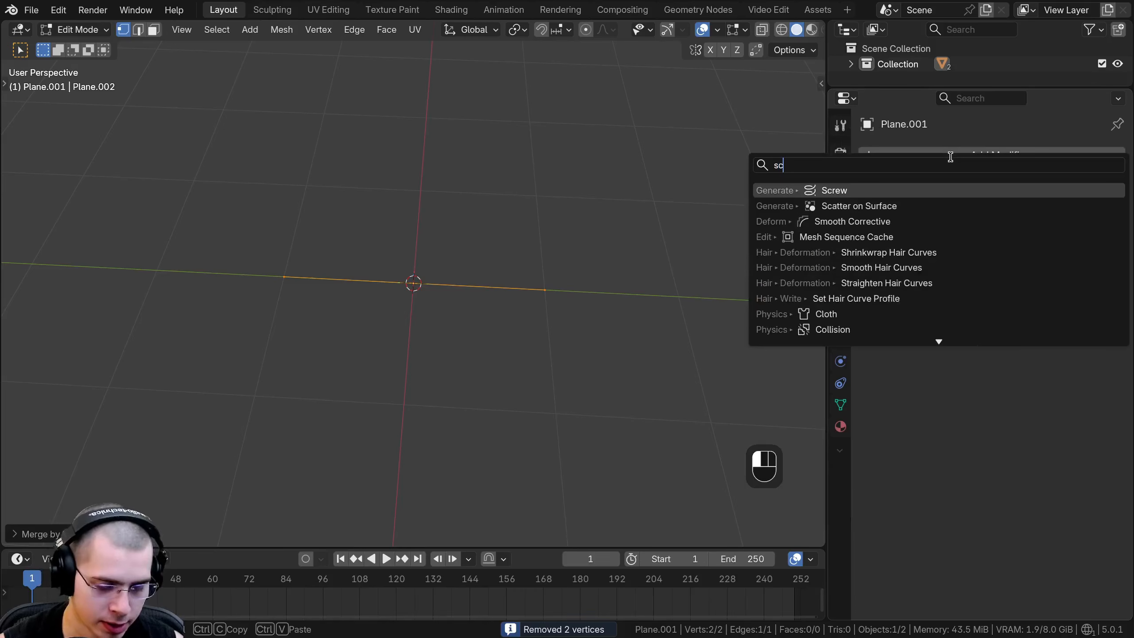
pyautogui.click(846, 192)
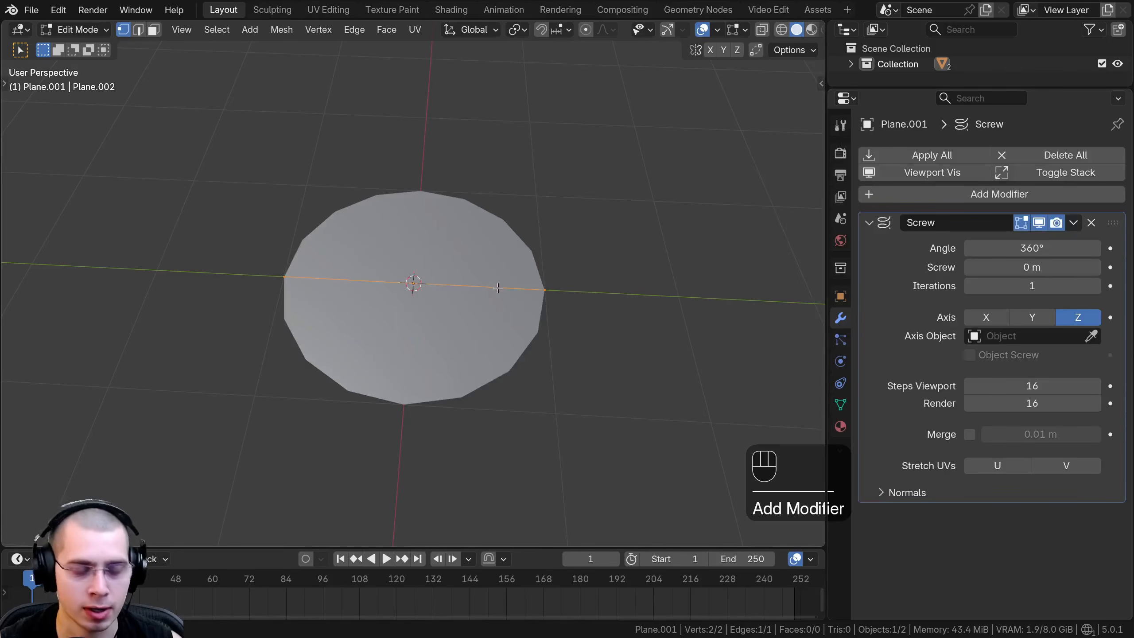
# Move the edge about 1.8 m along Y away from the center to turn the disc into a ring.
pyautogui.press('g')
pyautogui.moveTo(513, 280); pyautogui.dragTo(464, 277, button='middle')
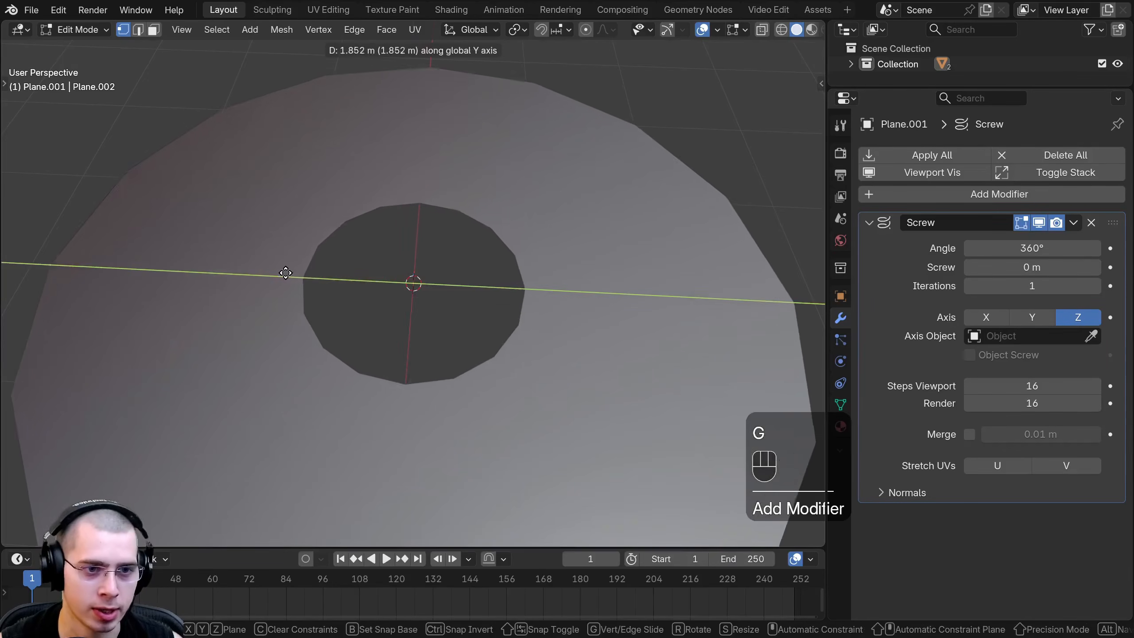
pyautogui.click(293, 275)
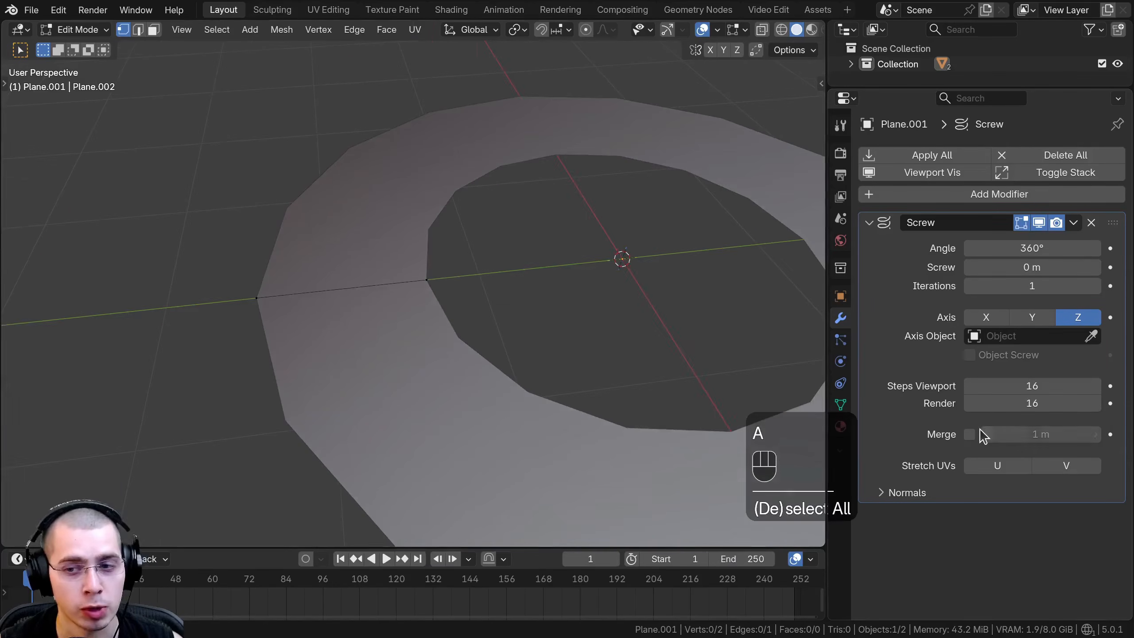
# Enable Merge with a 1 m distance and move the edge's inner vertex along Y toward the center to close the hole.
pyautogui.click(970, 434)
pyautogui.moveTo(1027, 434); pyautogui.dragTo(997, 434)
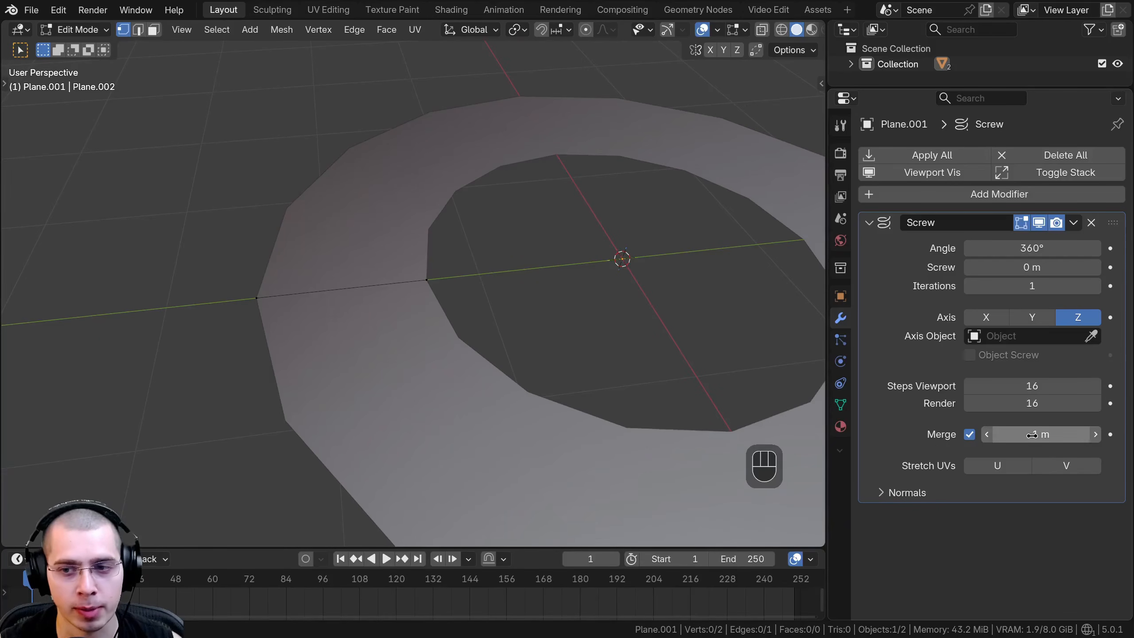
pyautogui.click(427, 278)
pyautogui.keyDown('shift'); pyautogui.moveTo(427, 273); pyautogui.dragTo(388, 303, button='middle'); pyautogui.keyUp('shift')
pyautogui.press('g')
pyautogui.press('y')
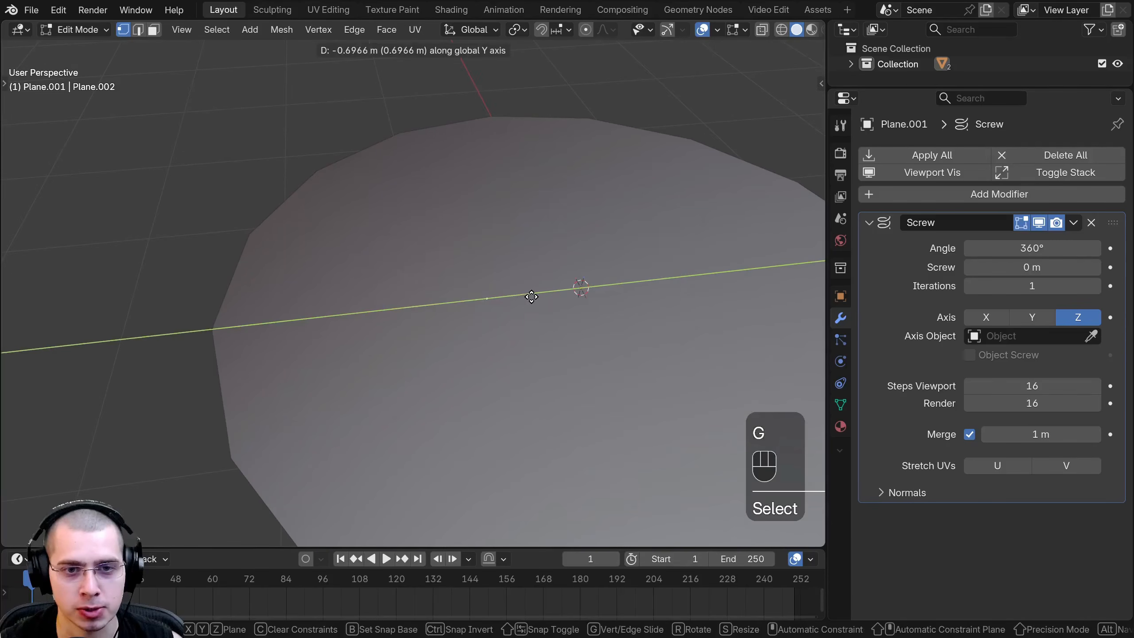
pyautogui.click(536, 297)
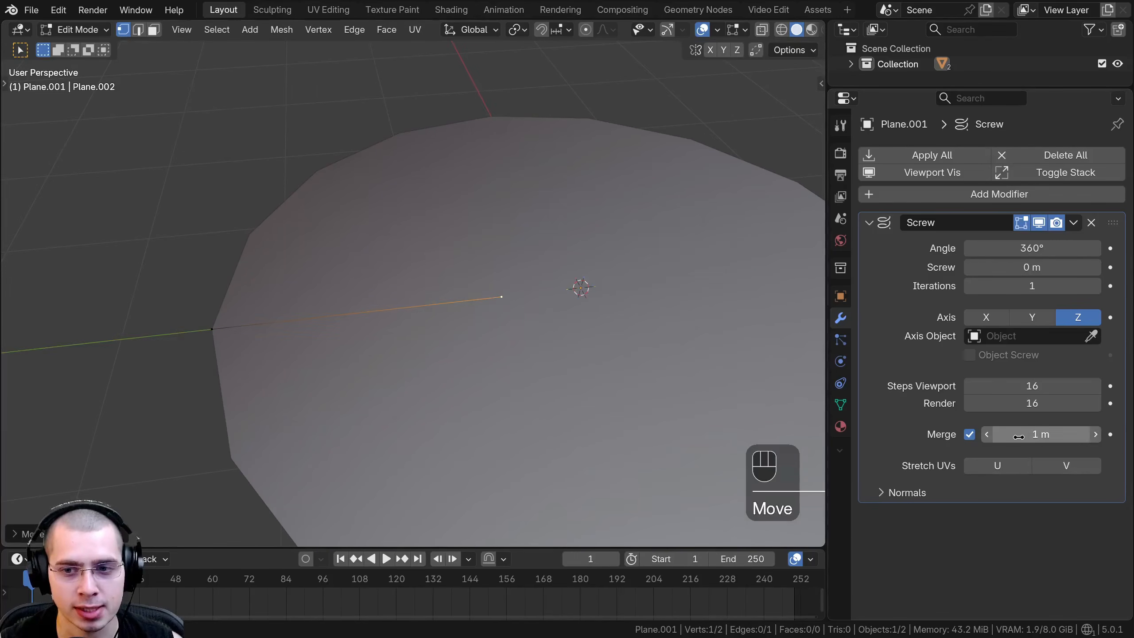
# Select the edge's outer vertex and extrude it about 2.5 m down along Z to form the cylinder's side.
pyautogui.scroll(-4, 293, 394)
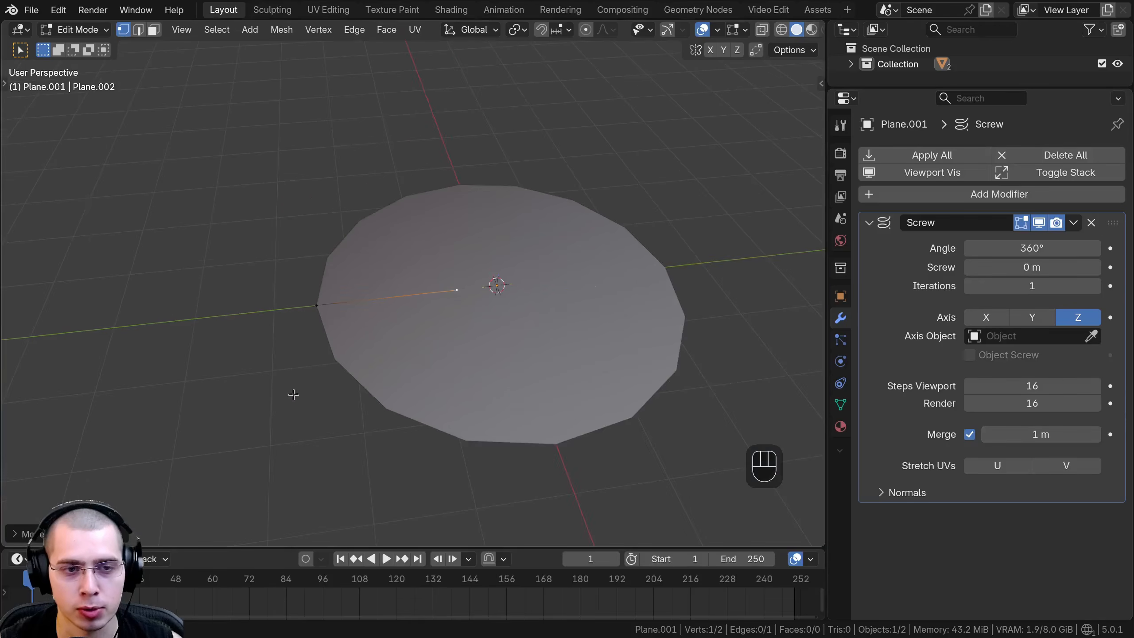
pyautogui.click(317, 307)
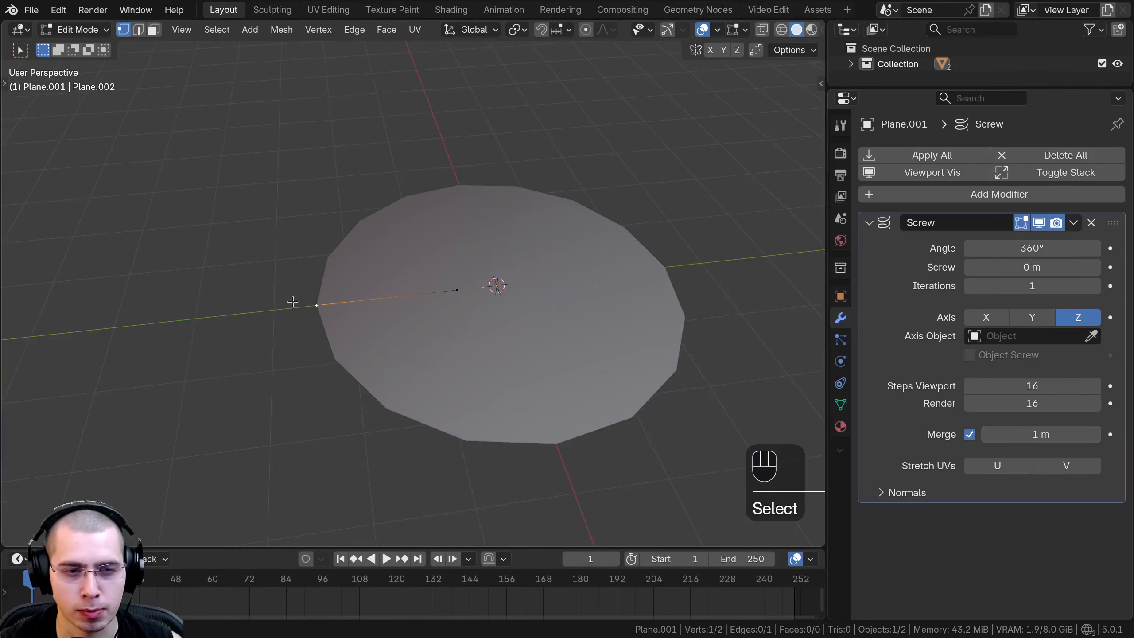
pyautogui.moveTo(293, 302); pyautogui.dragTo(473, 269, button='middle')
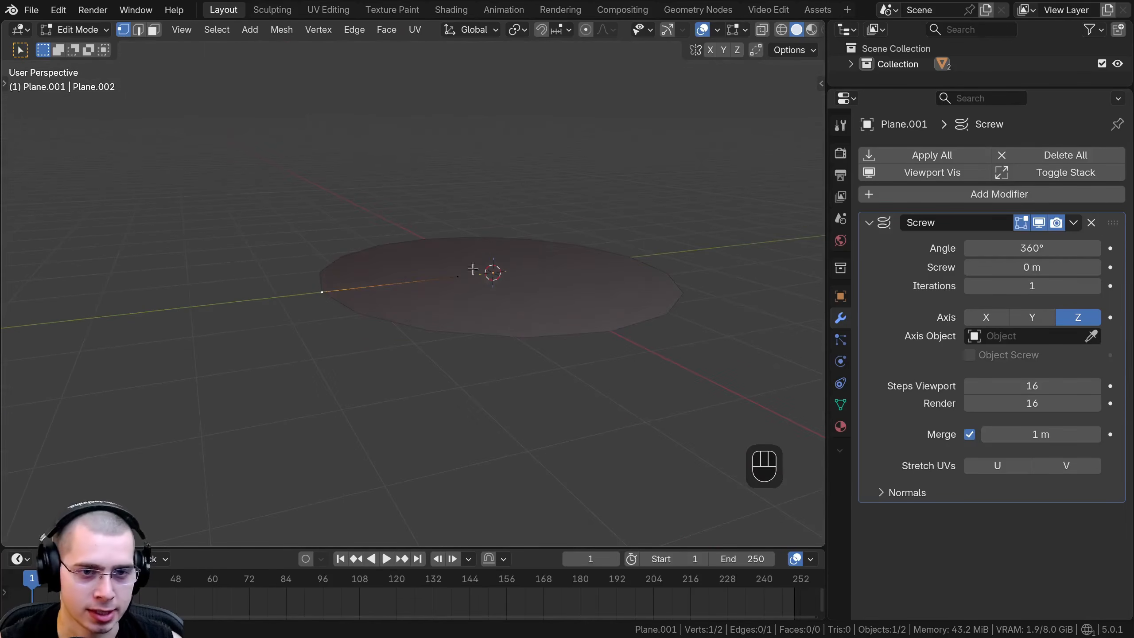
pyautogui.moveTo(326, 289); pyautogui.dragTo(354, 292, button='middle')
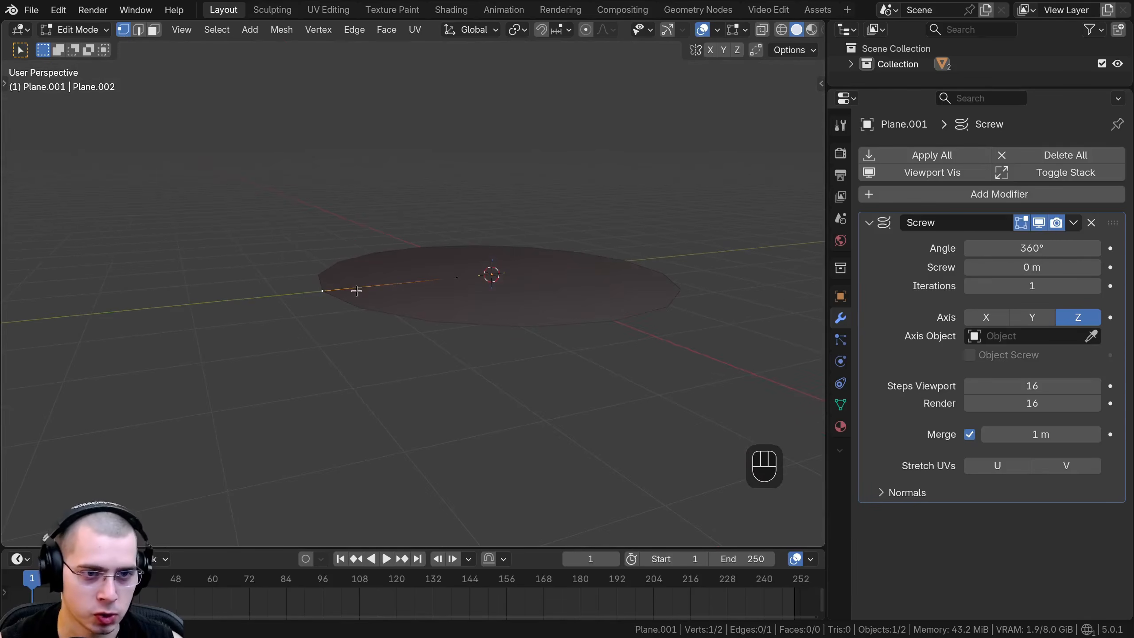
pyautogui.press('e')
pyautogui.press('z')
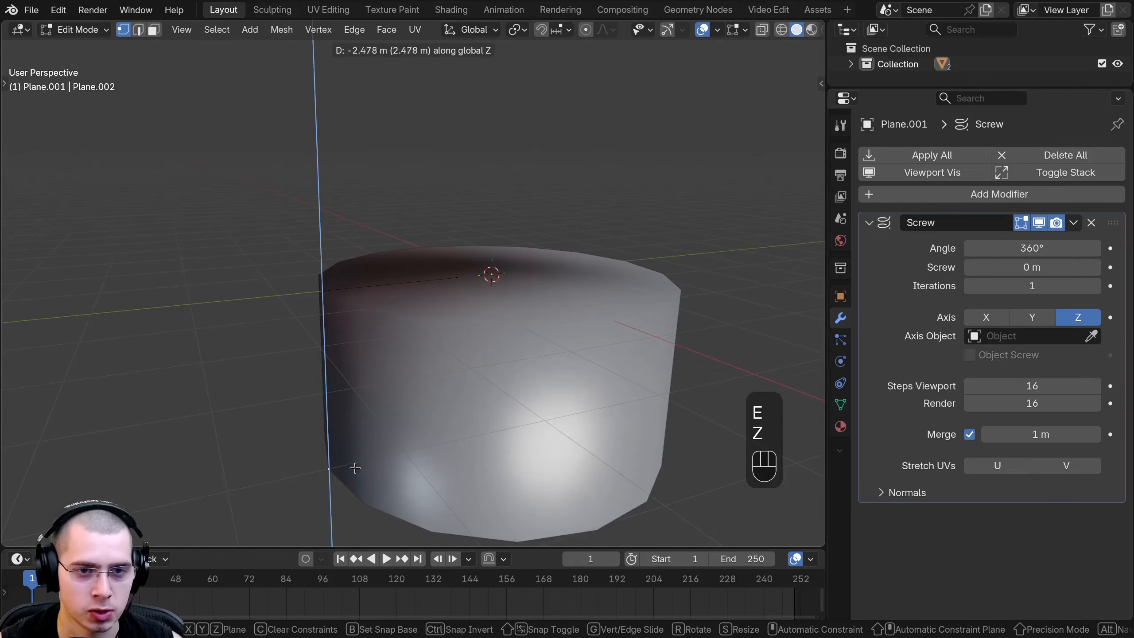
pyautogui.click(355, 468)
# Extrude the profile's lowest vertex four more times to shape a narrow neck that flares outward below the cylinder.
pyautogui.scroll(-3, 344, 402)
pyautogui.keyDown('shift'); pyautogui.moveTo(334, 351); pyautogui.dragTo(358, 259, button='middle'); pyautogui.keyUp('shift')
pyautogui.scroll(3, 331, 264)
pyautogui.press('e')
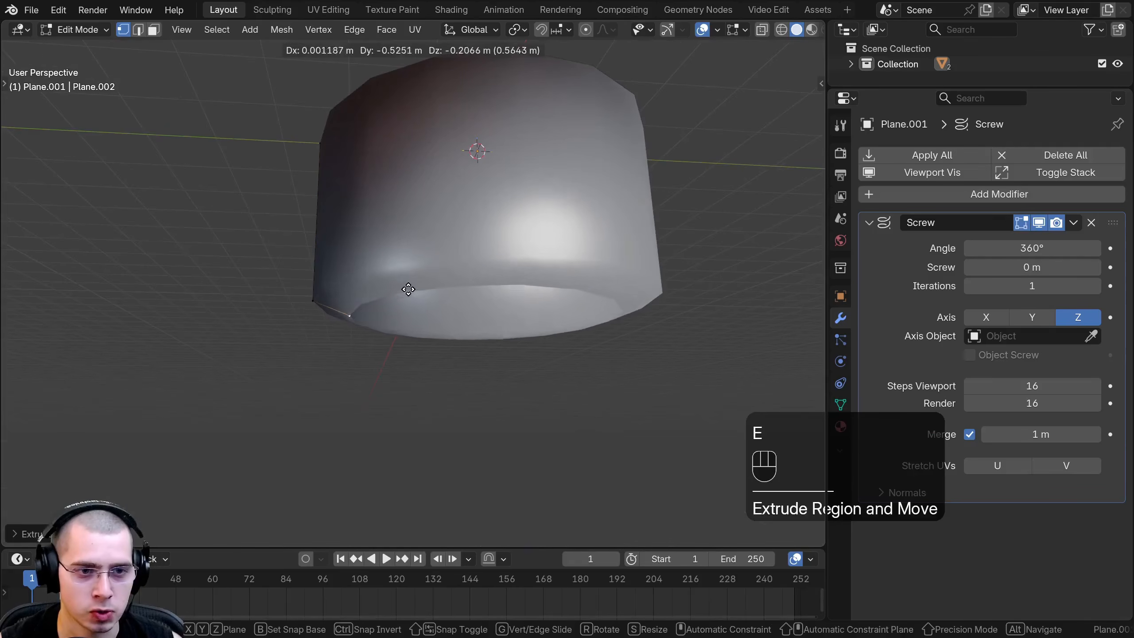
pyautogui.click(418, 308)
pyautogui.press('e')
pyautogui.click(431, 344)
pyautogui.press('e')
pyautogui.click(393, 451)
pyautogui.press('e')
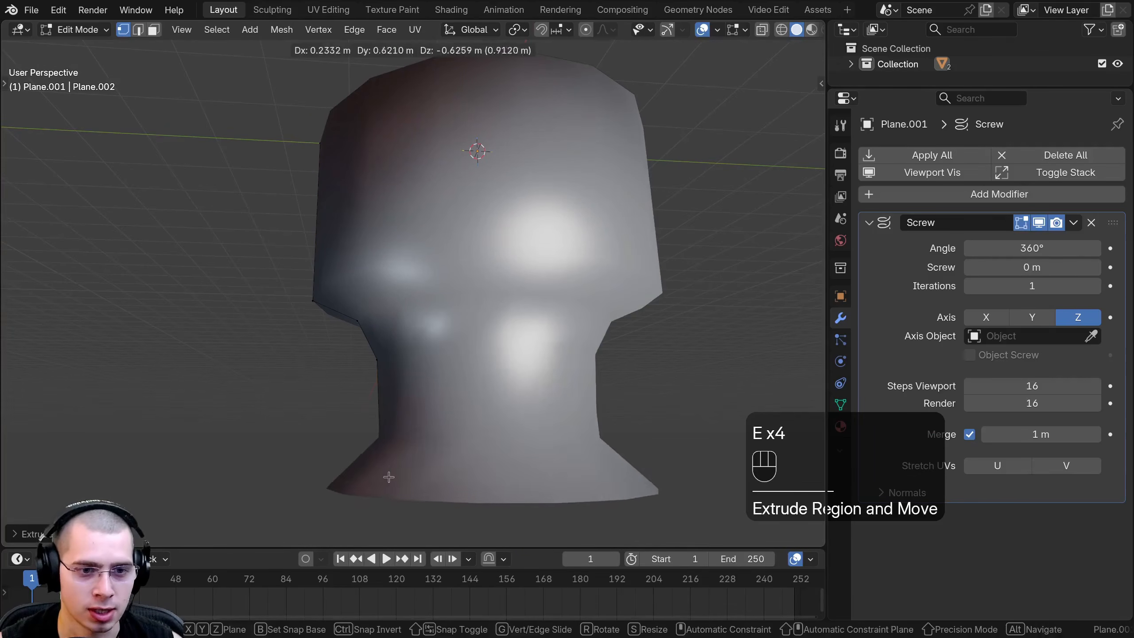
pyautogui.click(389, 478)
# Extrude the profile's end vertex three more times to form a wide rounded base below the neck.
pyautogui.keyDown('shift'); pyautogui.moveTo(346, 471); pyautogui.dragTo(337, 281, button='middle'); pyautogui.keyUp('shift')
pyautogui.press('e')
pyautogui.click(293, 355)
pyautogui.press('e')
pyautogui.click(304, 422)
pyautogui.press('e')
pyautogui.click(338, 487)
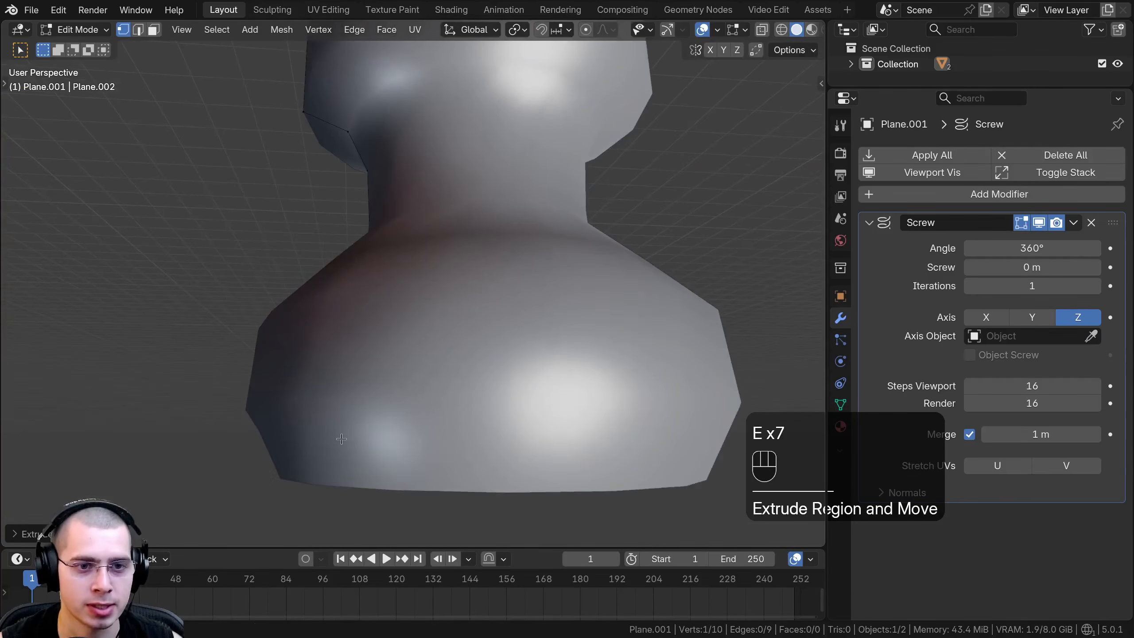
# Examine the revolved shape's profile edges and its closed top with the whole profile selected.
pyautogui.scroll(-5, 343, 451)
pyautogui.moveTo(467, 278); pyautogui.dragTo(391, 442, button='middle')
pyautogui.press('a')
pyautogui.press('a')
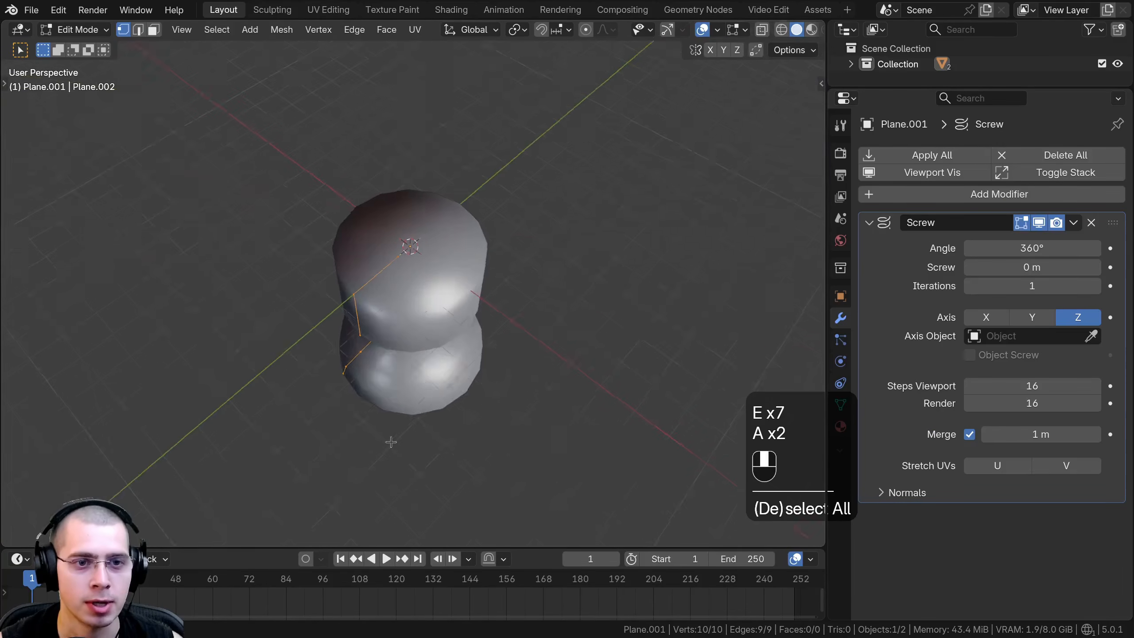
pyautogui.scroll(5, 449, 253)
pyautogui.moveTo(436, 246); pyautogui.dragTo(408, 200, button='middle')
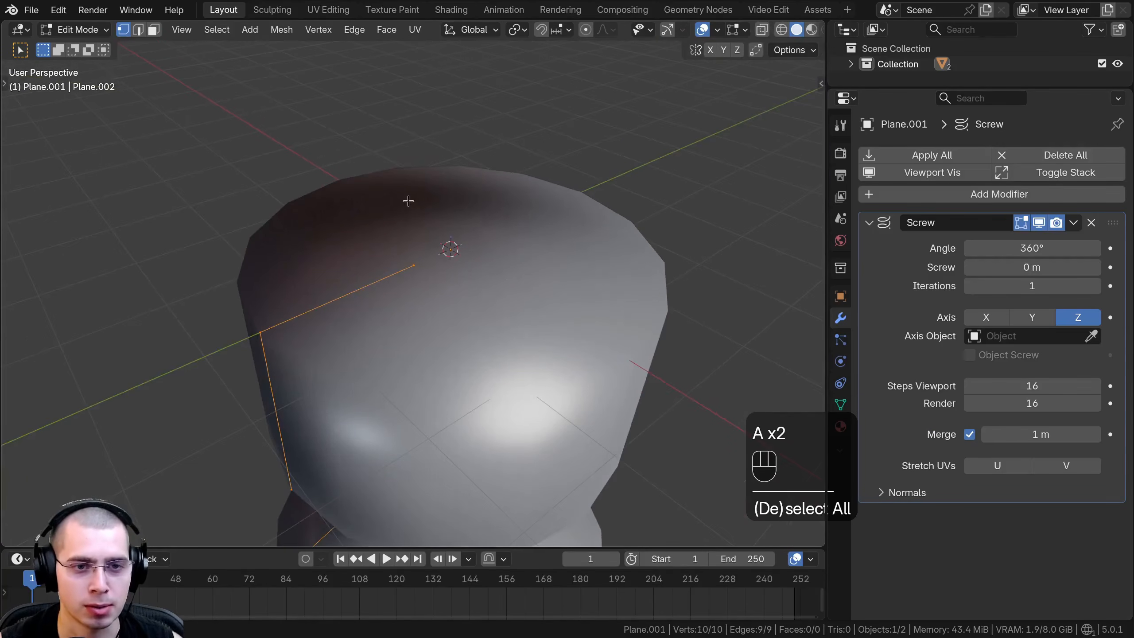
pyautogui.scroll(2, 429, 263)
pyautogui.scroll(2, 437, 246)
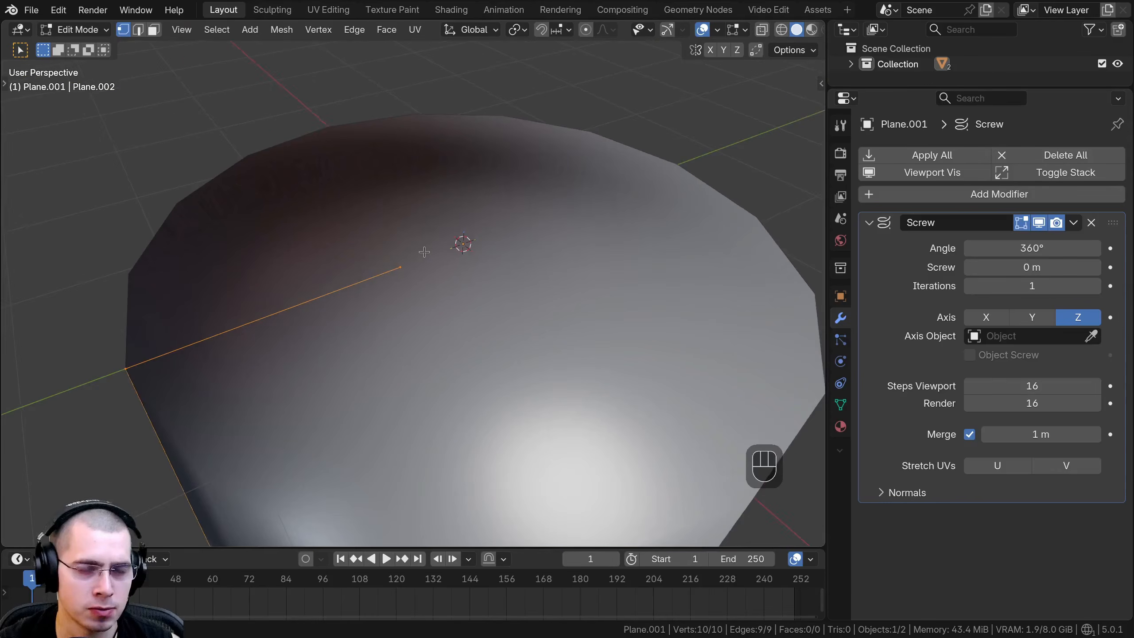
pyautogui.scroll(-1, 428, 266)
pyautogui.rightClick(412, 272)
pyautogui.moveTo(407, 271); pyautogui.dragTo(429, 295, button='middle')
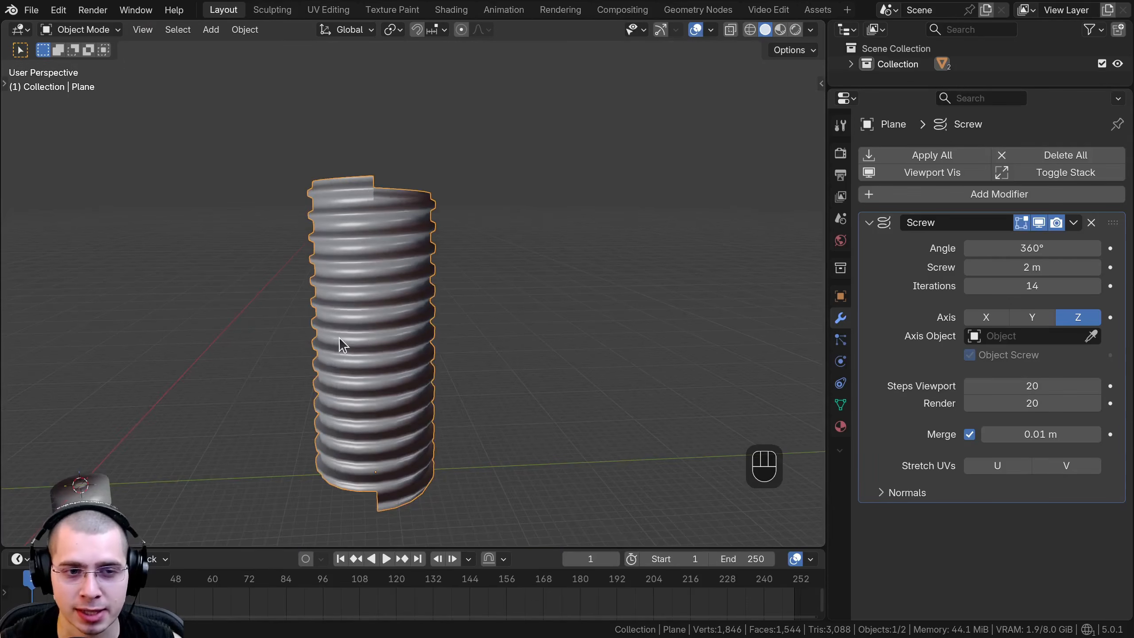
# Duplicate the threaded cylinder about 19 m along Y and apply the copy's Screw modifier.
pyautogui.hotkey('shift', 'd')
pyautogui.press('x')
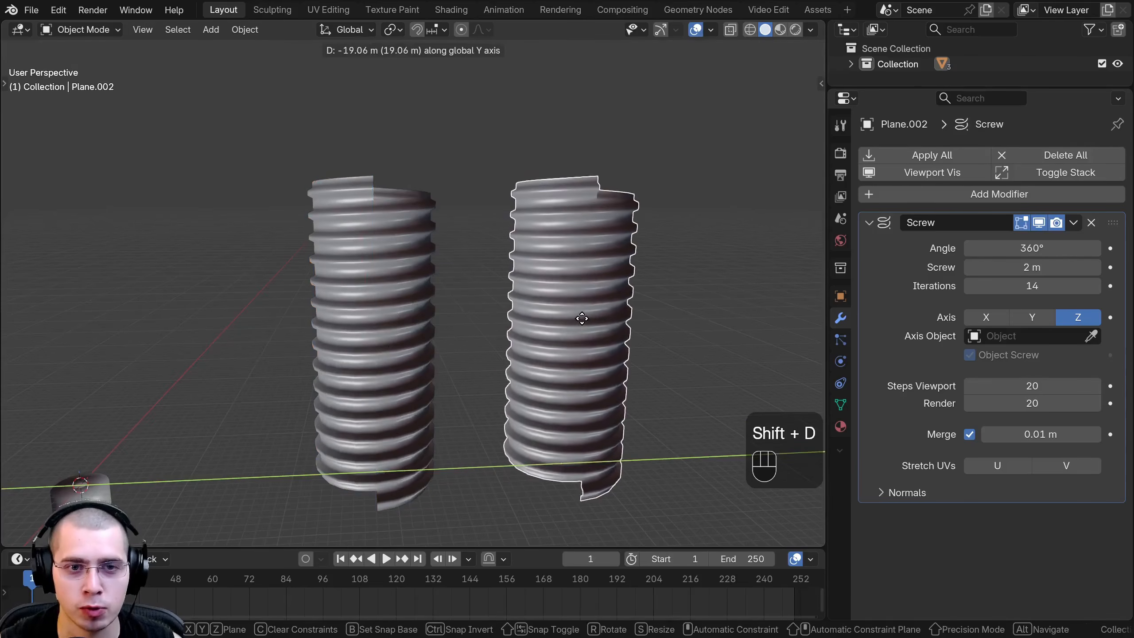
pyautogui.click(561, 179)
pyautogui.click(1075, 222)
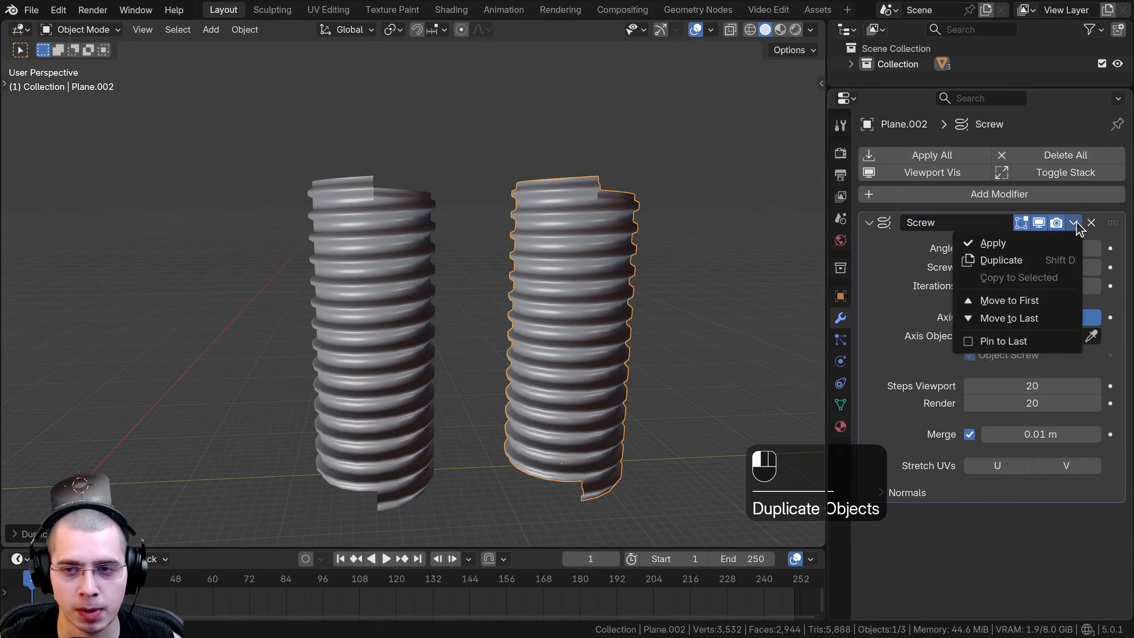
pyautogui.click(993, 244)
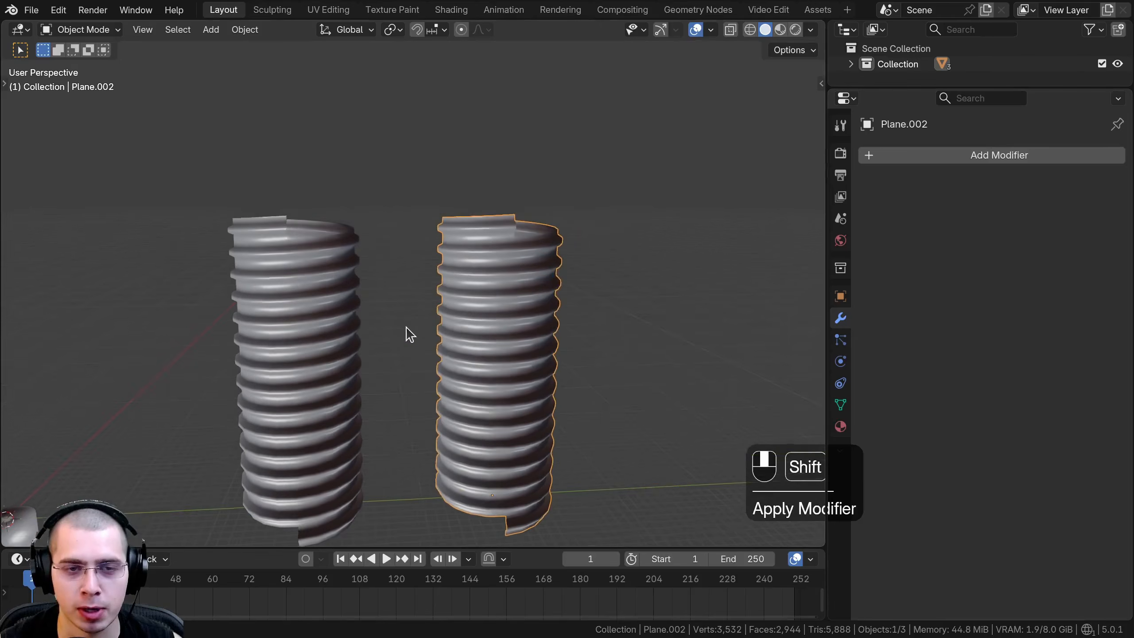
# Set the duplicated threaded cylinder to flat shading.
pyautogui.scroll(5, 431, 317)
pyautogui.press('w')
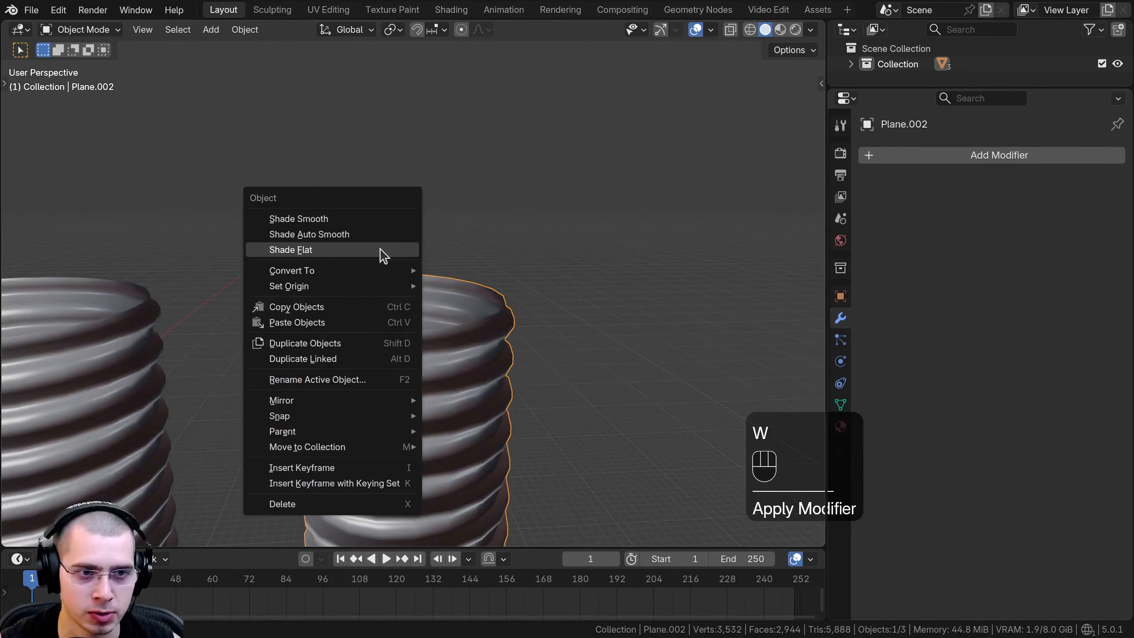
pyautogui.click(310, 250)
pyautogui.keyDown('shift'); pyautogui.moveTo(399, 376); pyautogui.dragTo(447, 311, button='middle'); pyautogui.keyUp('shift')
pyautogui.moveTo(447, 311); pyautogui.dragTo(395, 275, button='middle')
pyautogui.scroll(1, 458, 293)
# Select the copy's spiral edge loop where the thread turns meet and try to move it to check whether the turns are connected.
pyautogui.press('Tab')
pyautogui.scroll(4, 409, 300)
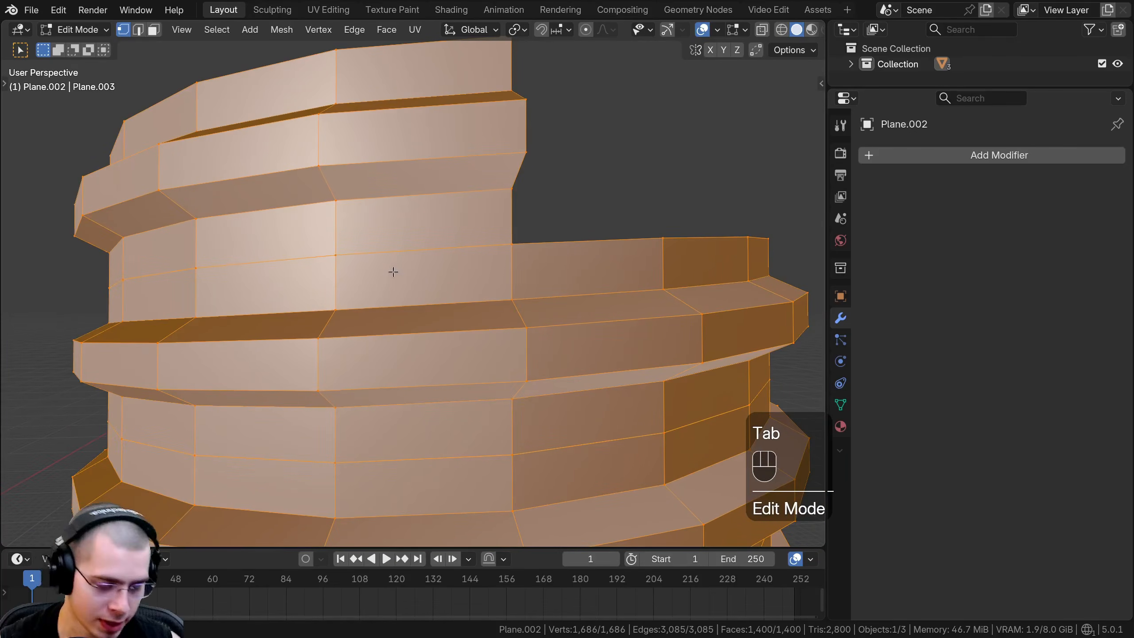
pyautogui.keyDown('alt'); pyautogui.click(429, 248); pyautogui.keyUp('alt')
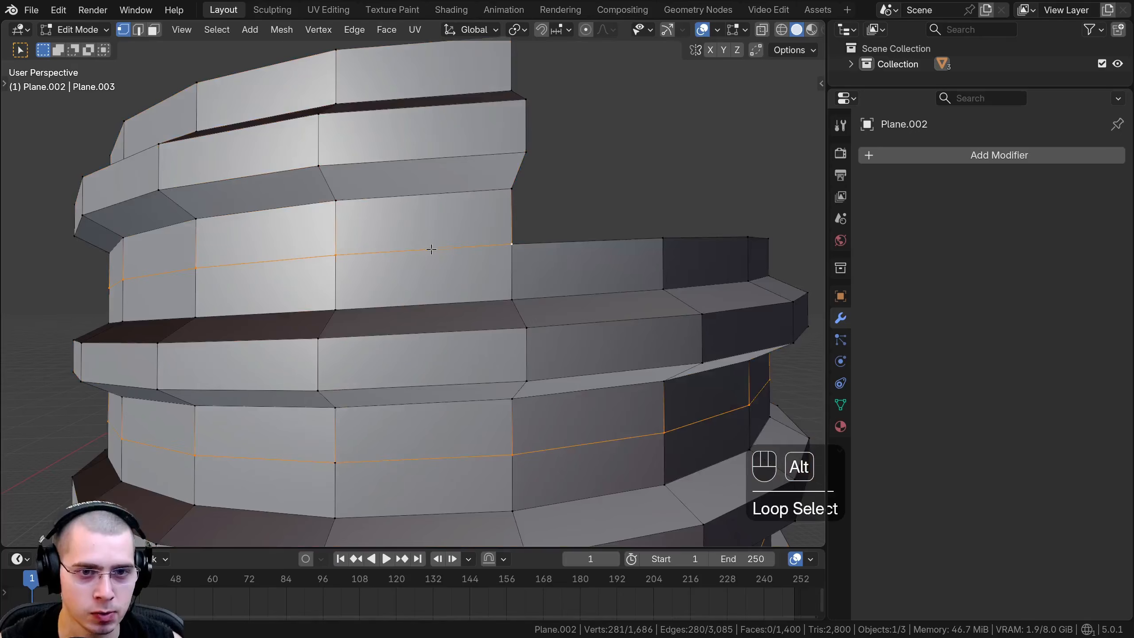
pyautogui.scroll(-1, 436, 249)
pyautogui.press('g')
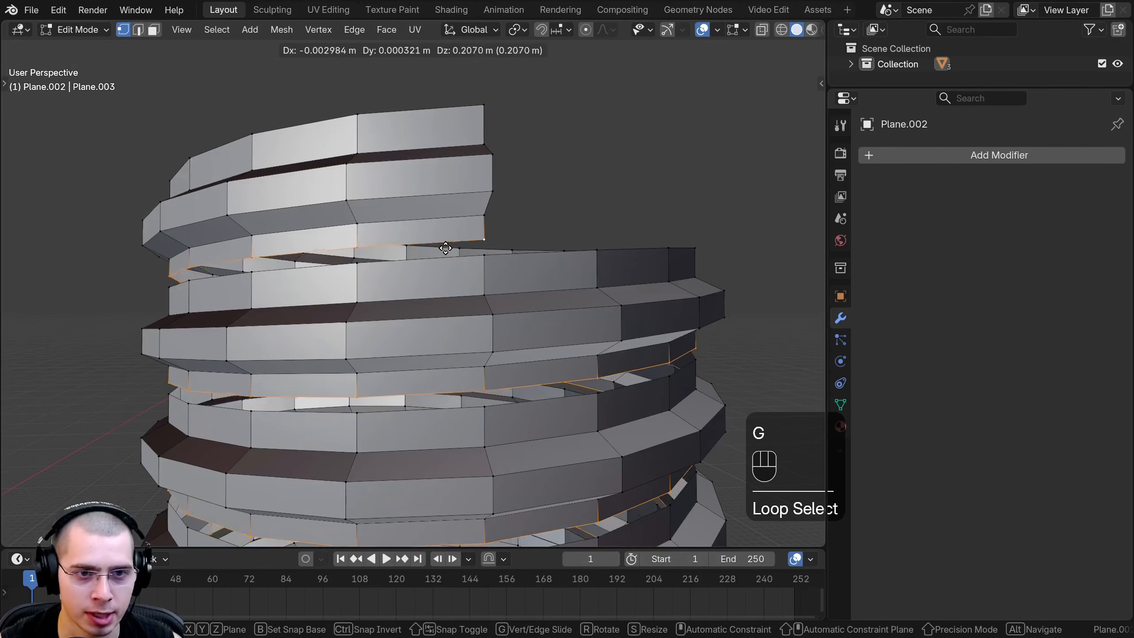
pyautogui.rightClick(447, 246)
pyautogui.scroll(4, 448, 246)
pyautogui.scroll(-3, 448, 246)
pyautogui.press('g')
pyautogui.press('g')
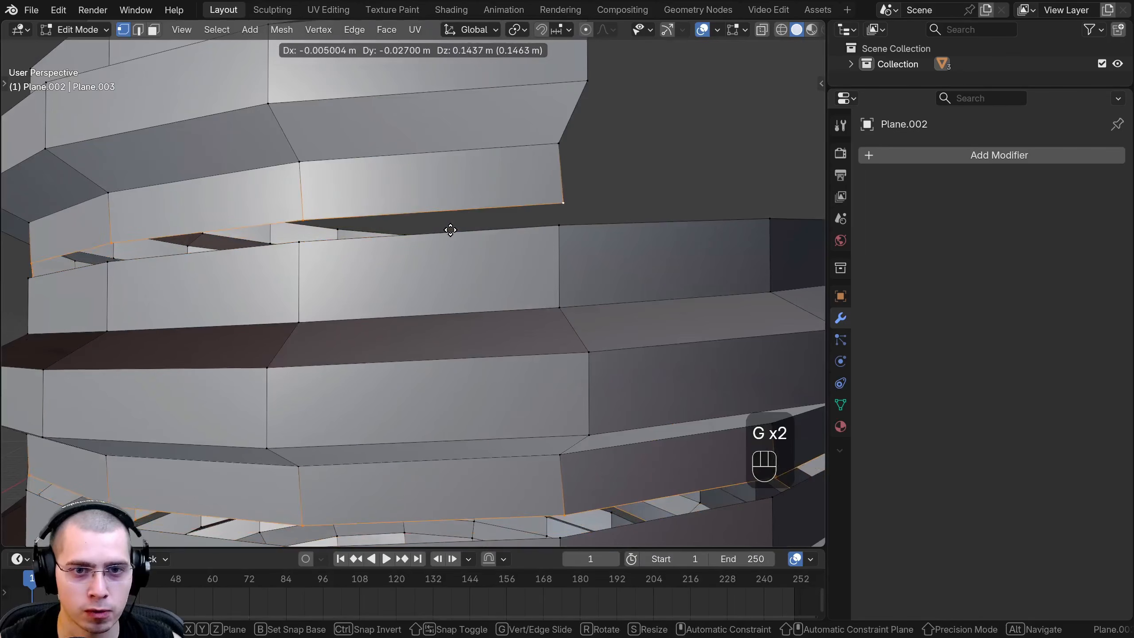
pyautogui.rightClick(432, 247)
# Select all of the copy's vertices and merge them by distance.
pyautogui.scroll(-10, 114, 244)
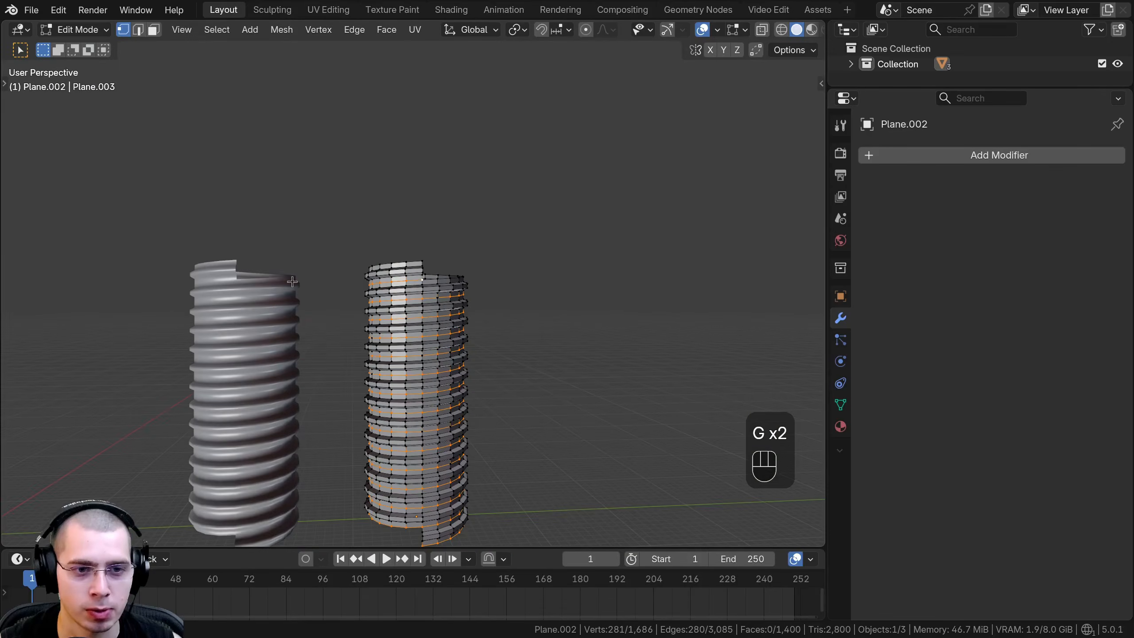
pyautogui.scroll(7, 419, 227)
pyautogui.press('a')
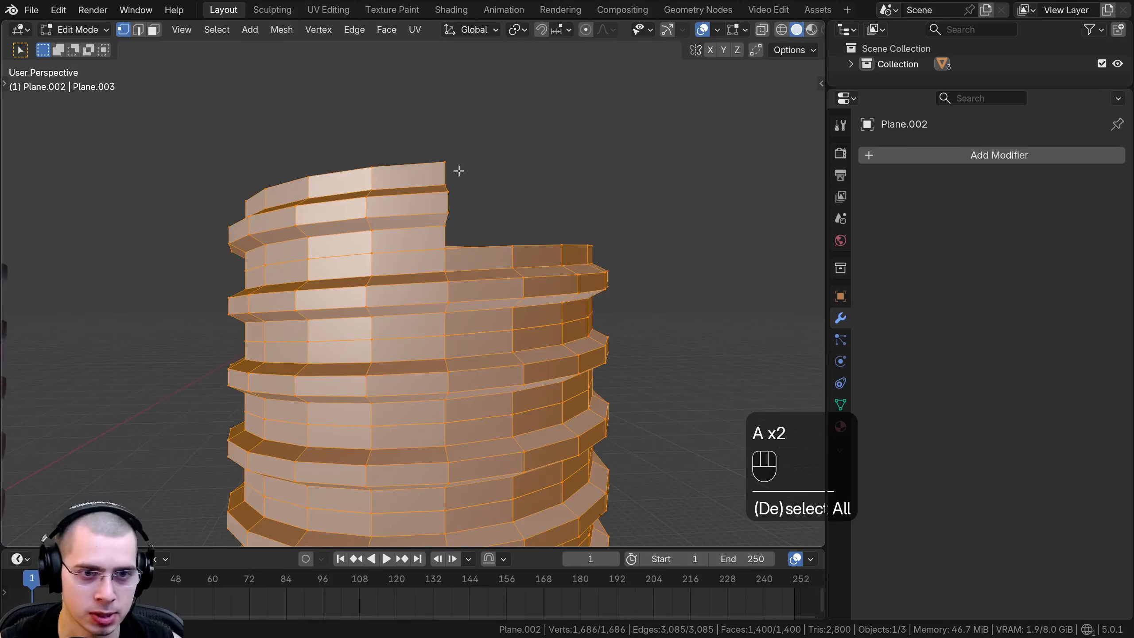
pyautogui.moveTo(467, 169); pyautogui.dragTo(469, 180, button='middle')
pyautogui.press('m')
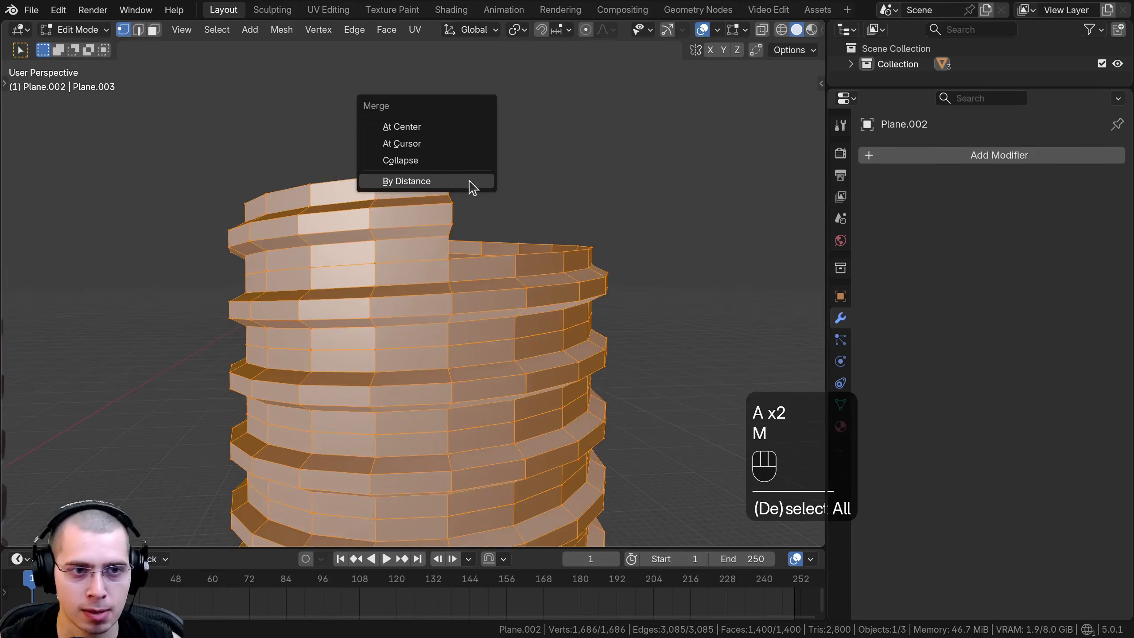
pyautogui.click(429, 181)
pyautogui.scroll(3, 429, 447)
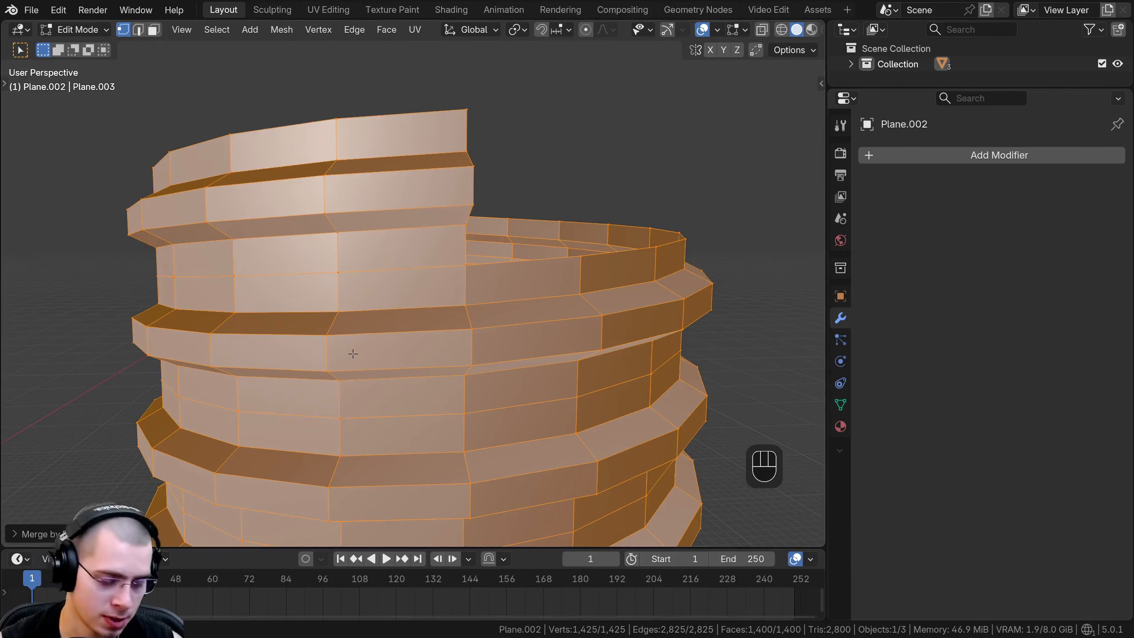
# Try to move the copy's merged spiral edge loop between the turns and return to Object Mode.
pyautogui.keyDown('alt'); pyautogui.click(407, 270); pyautogui.keyUp('alt')
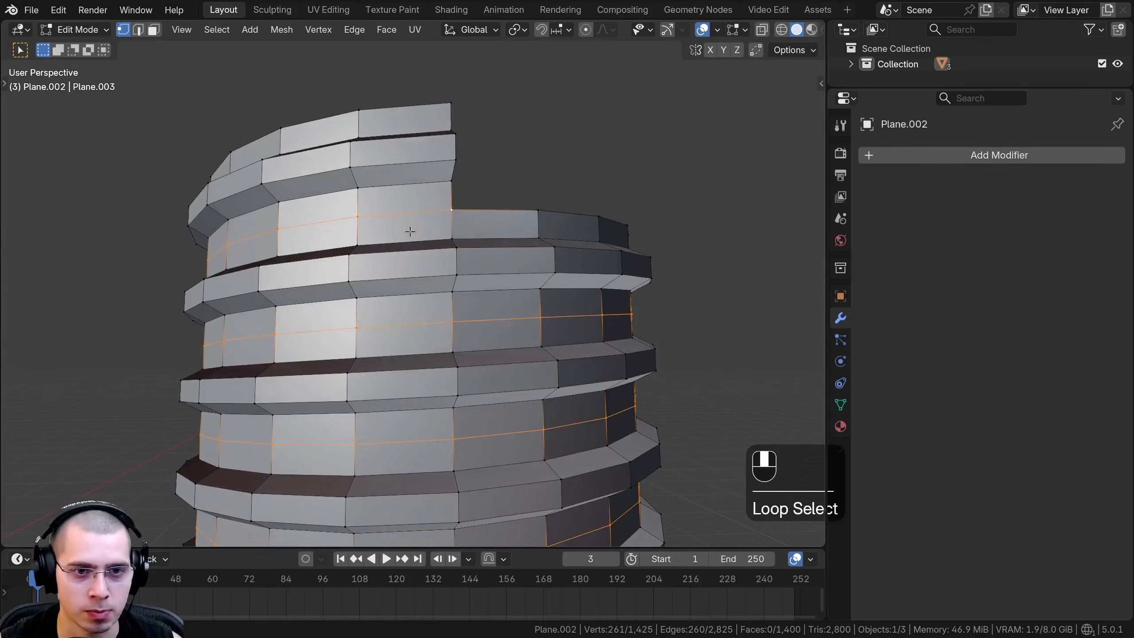
pyautogui.press('g')
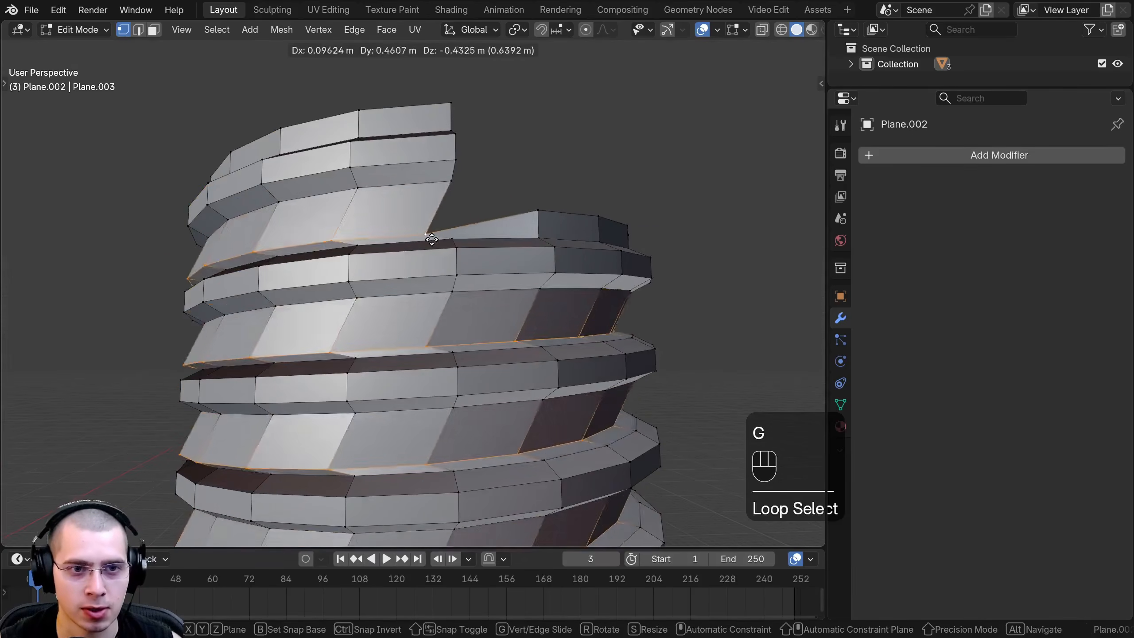
pyautogui.click(411, 226)
pyautogui.press('Tab')
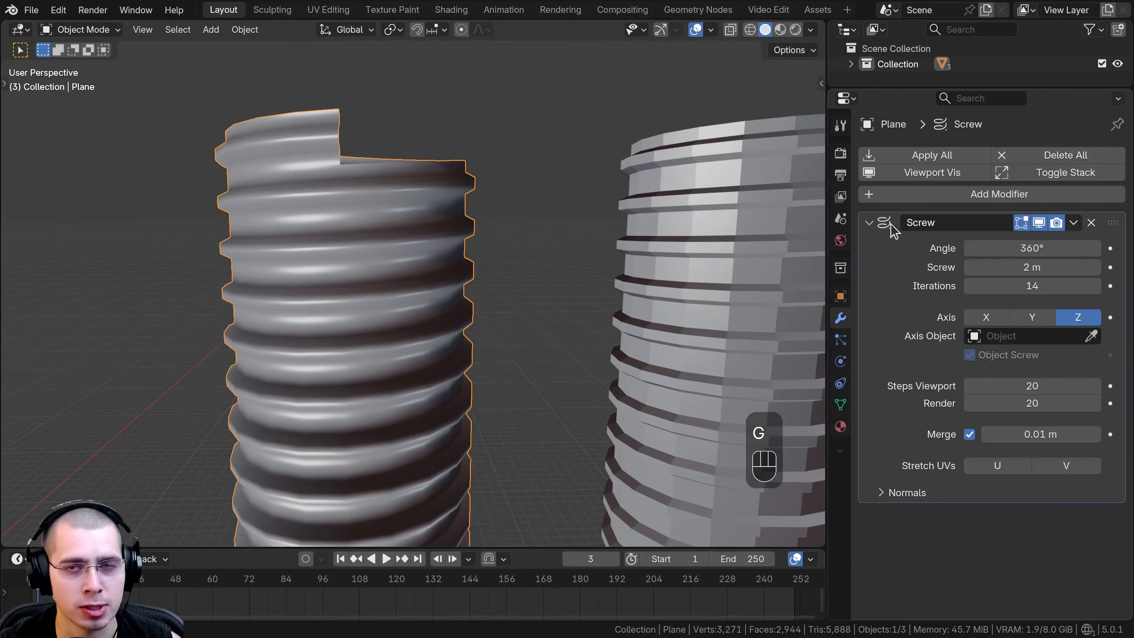
# Add a Weld modifier to the original smooth-shaded threaded cylinder.
pyautogui.scroll(-1, 485, 227)
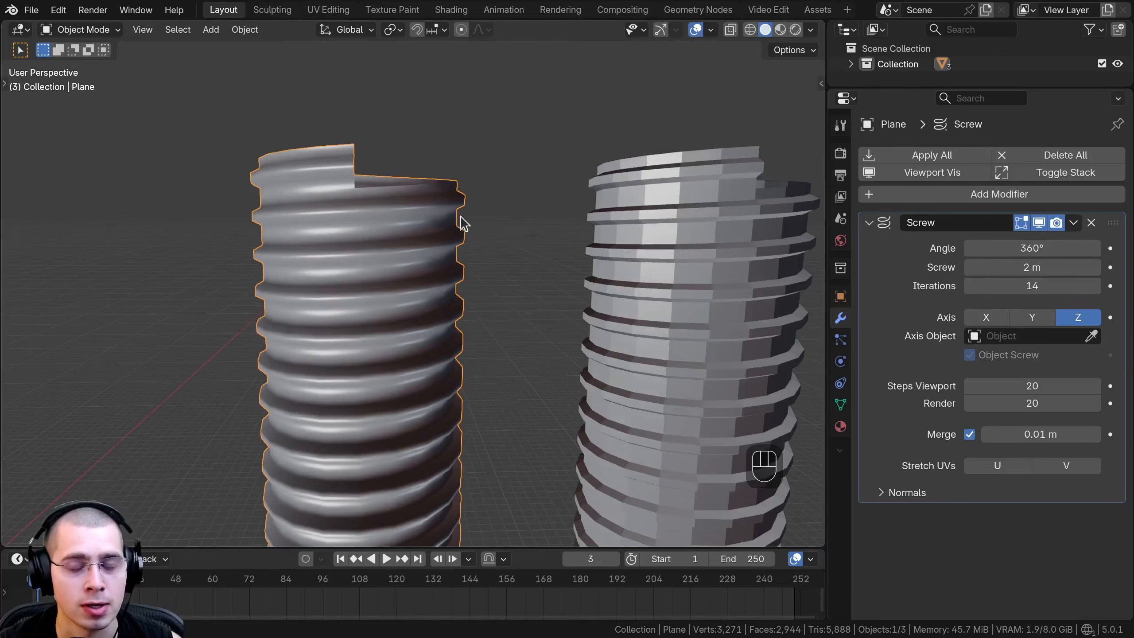
pyautogui.click(940, 204)
pyautogui.write('wal')
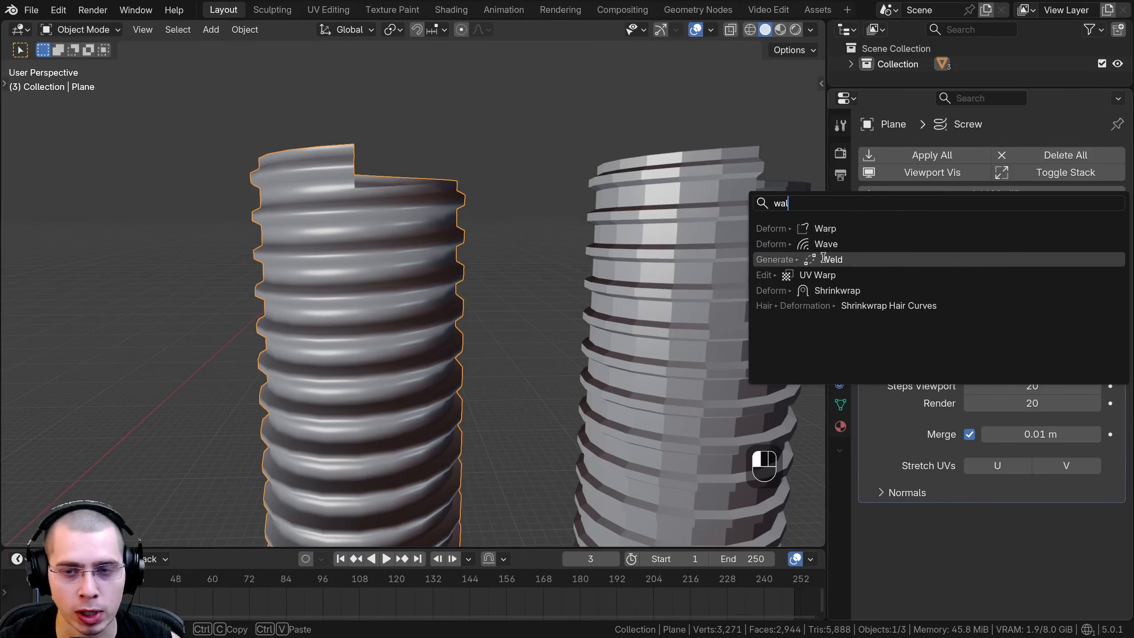
pyautogui.click(825, 259)
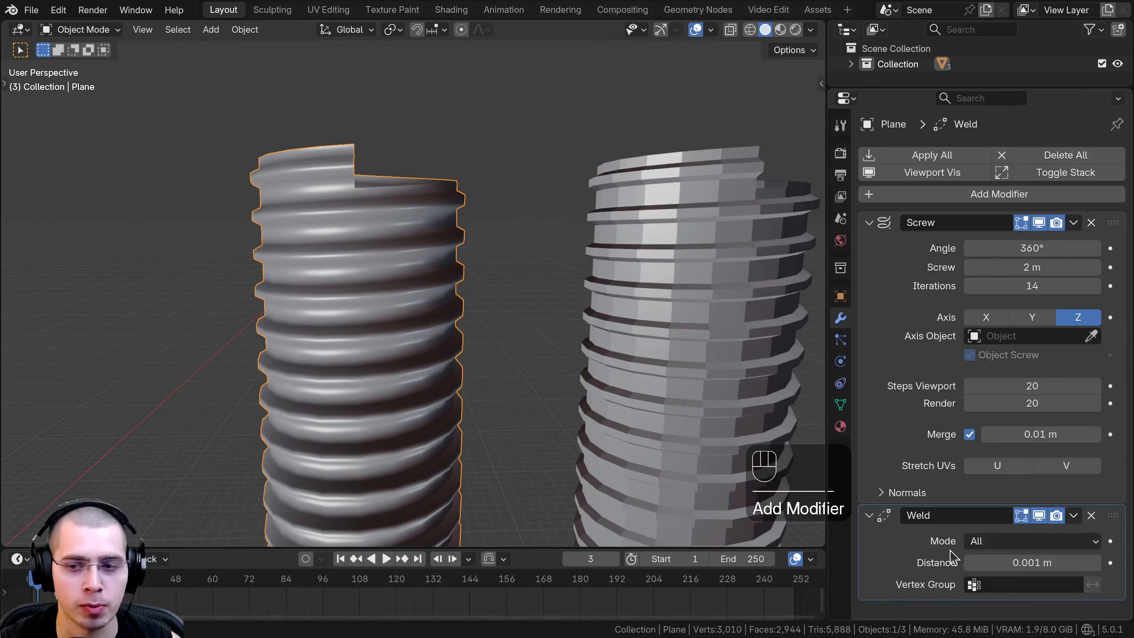
# Toggle the Weld modifier's viewport display off and back on to compare the vertex count.
pyautogui.keyDown('shift'); pyautogui.moveTo(541, 410); pyautogui.dragTo(545, 357, button='middle'); pyautogui.keyUp('shift')
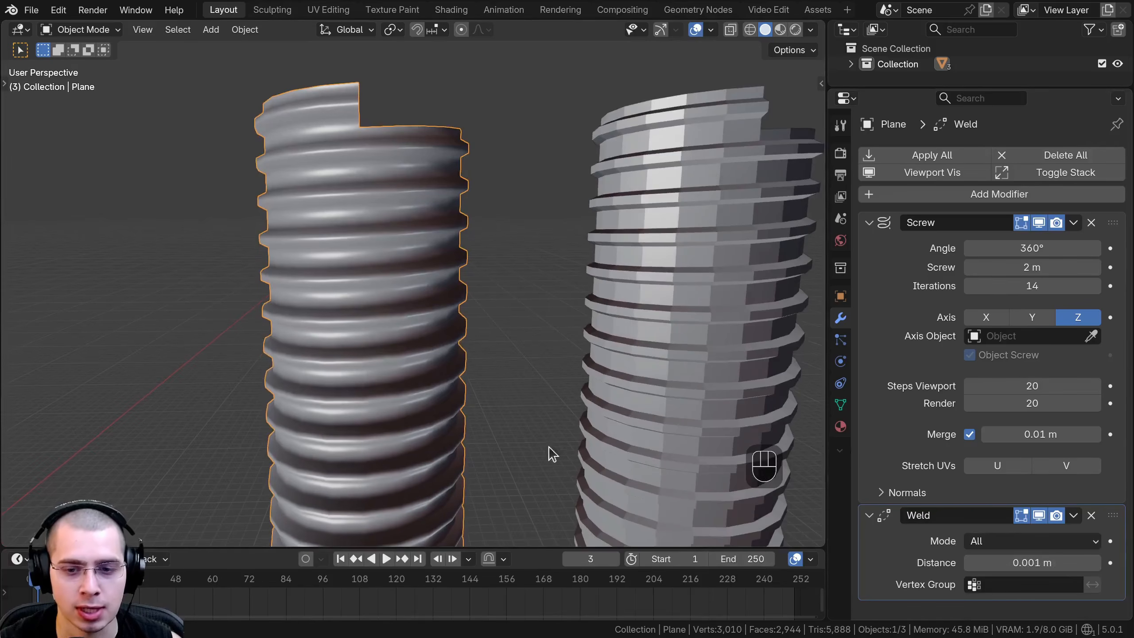
pyautogui.scroll(2, 518, 324)
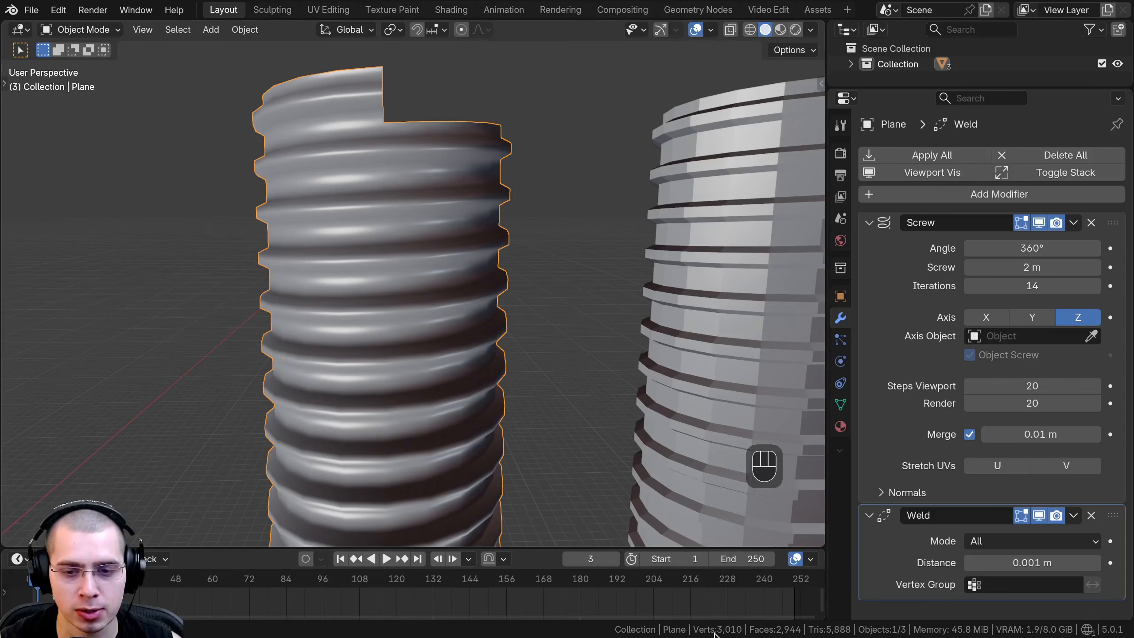
pyautogui.keyDown('shift'); pyautogui.moveTo(518, 434); pyautogui.dragTo(531, 428, button='middle'); pyautogui.keyUp('shift')
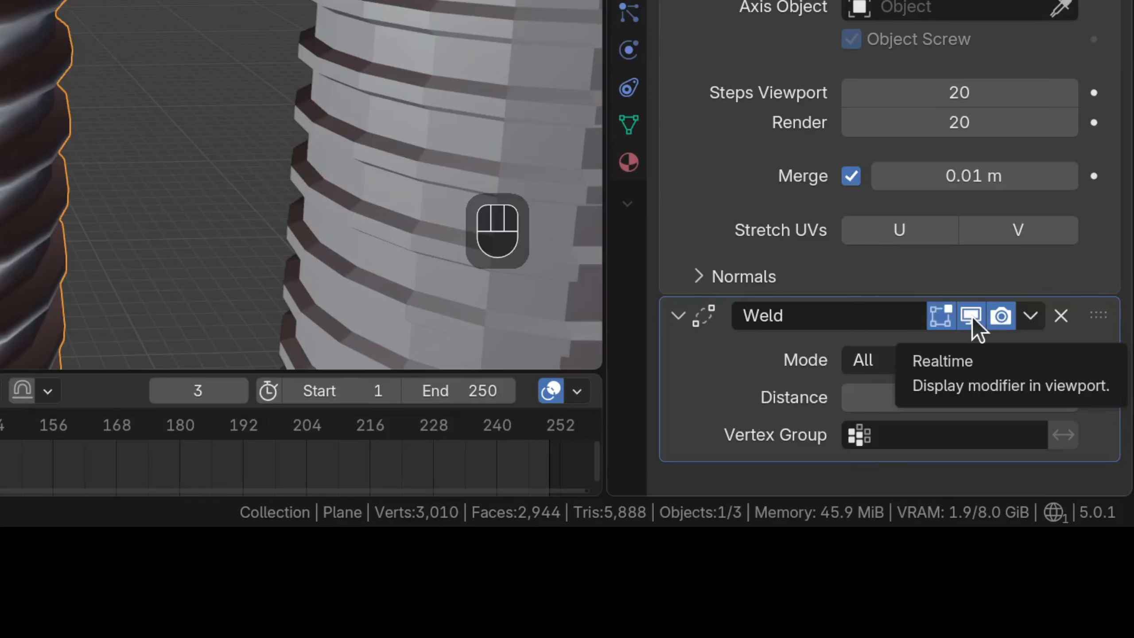
pyautogui.click(972, 316)
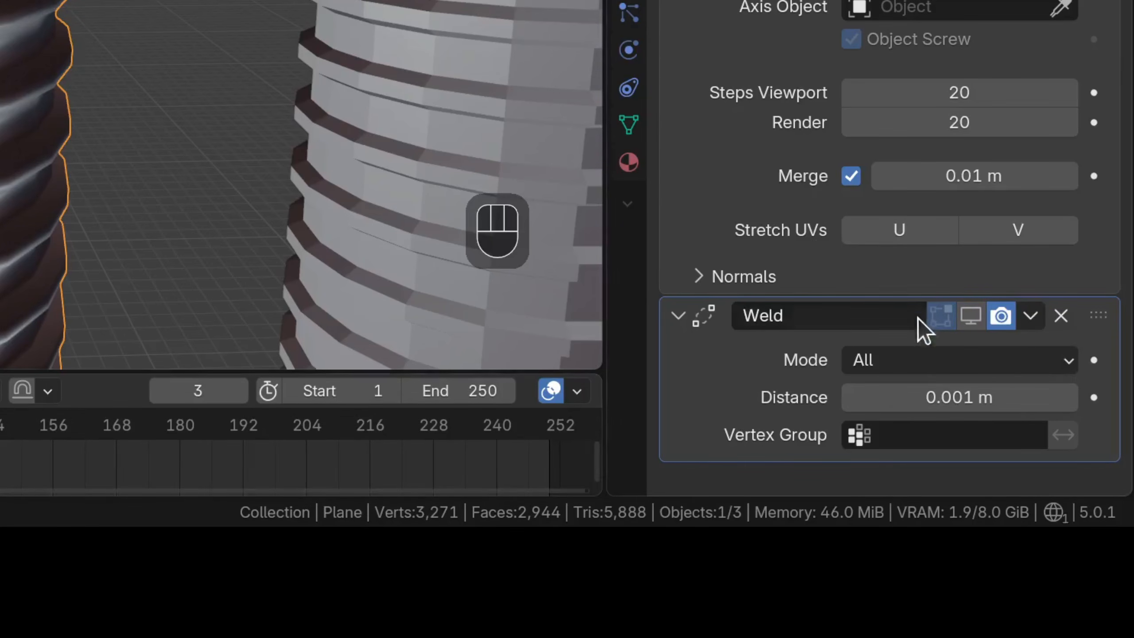
pyautogui.click(972, 318)
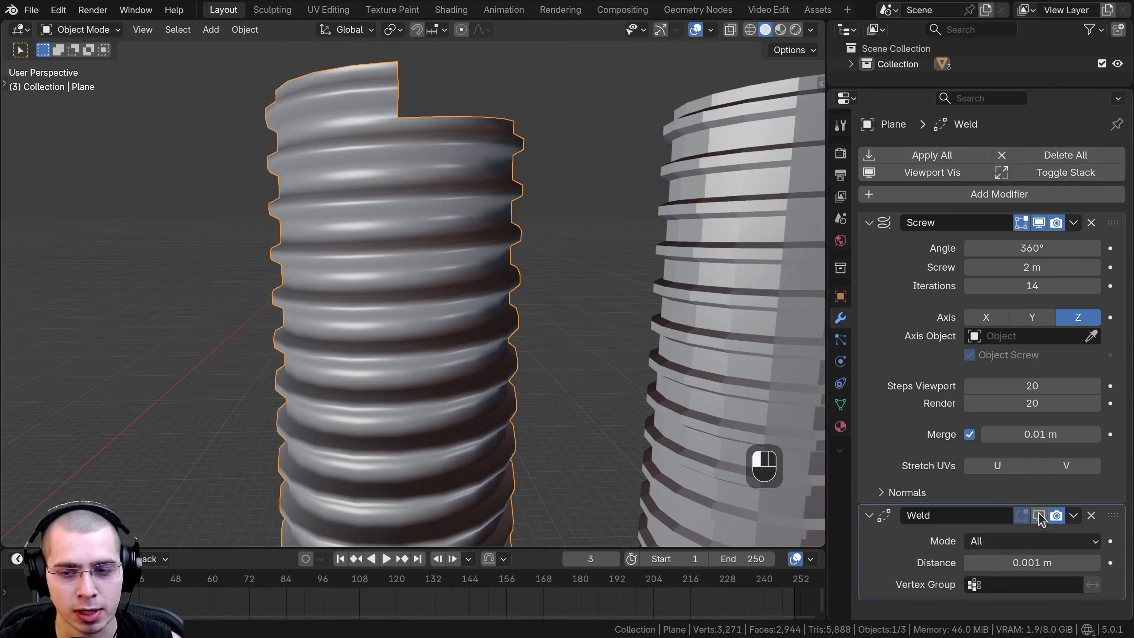
pyautogui.click(1039, 515)
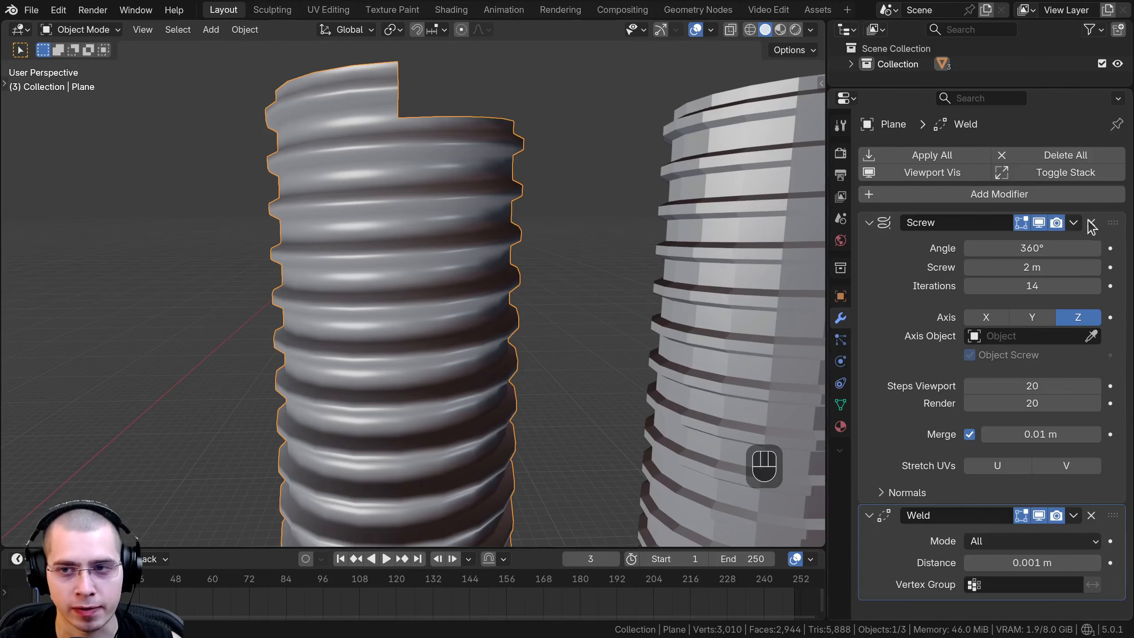
# Apply the Screw modifier and the Weld modifier on the original threaded cylinder.
pyautogui.click(1074, 223)
pyautogui.click(1074, 241)
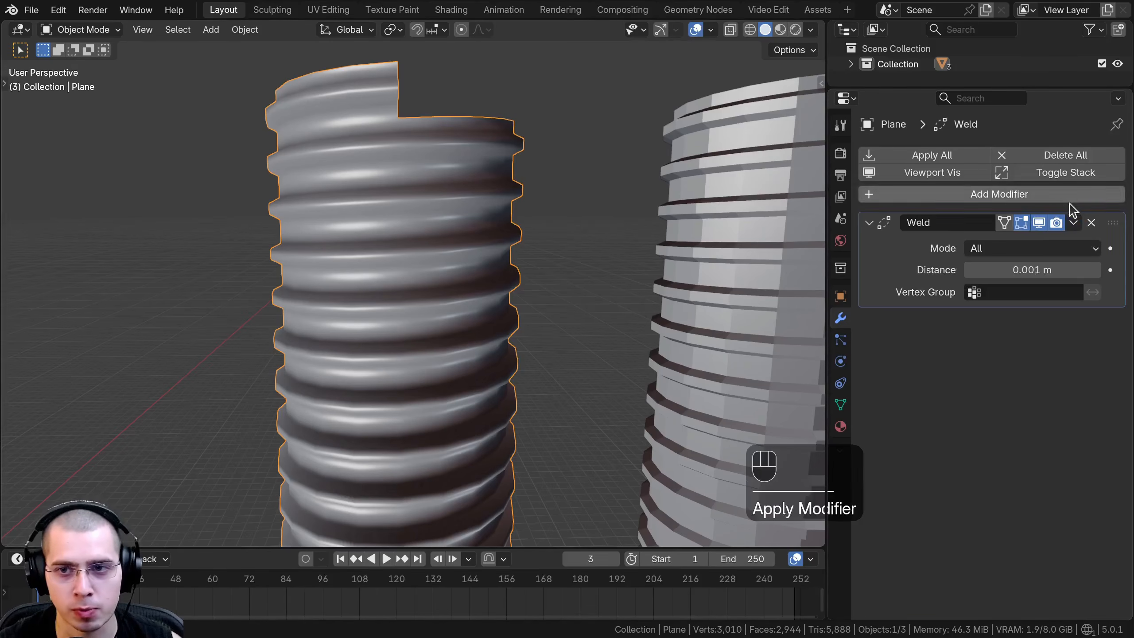
pyautogui.click(1074, 222)
pyautogui.click(989, 245)
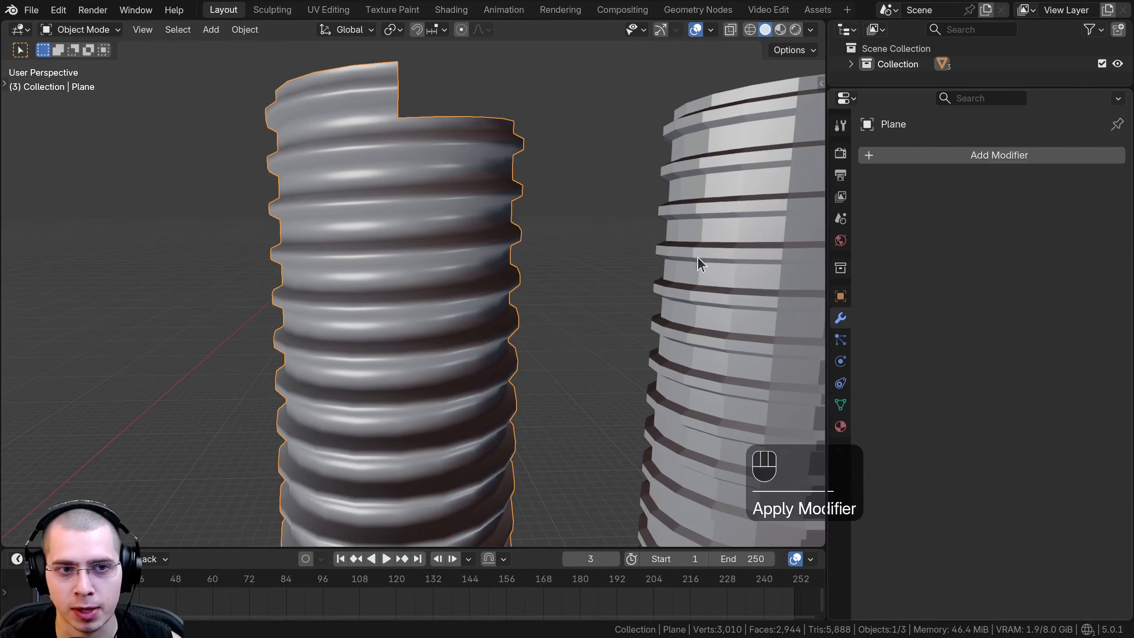
# Select a spiral edge loop between the original cylinder's turns and try to move it to test the welded mesh.
pyautogui.keyDown('shift'); pyautogui.moveTo(420, 288); pyautogui.dragTo(420, 330, button='middle'); pyautogui.keyUp('shift')
pyautogui.press('Tab')
pyautogui.scroll(5, 402, 263)
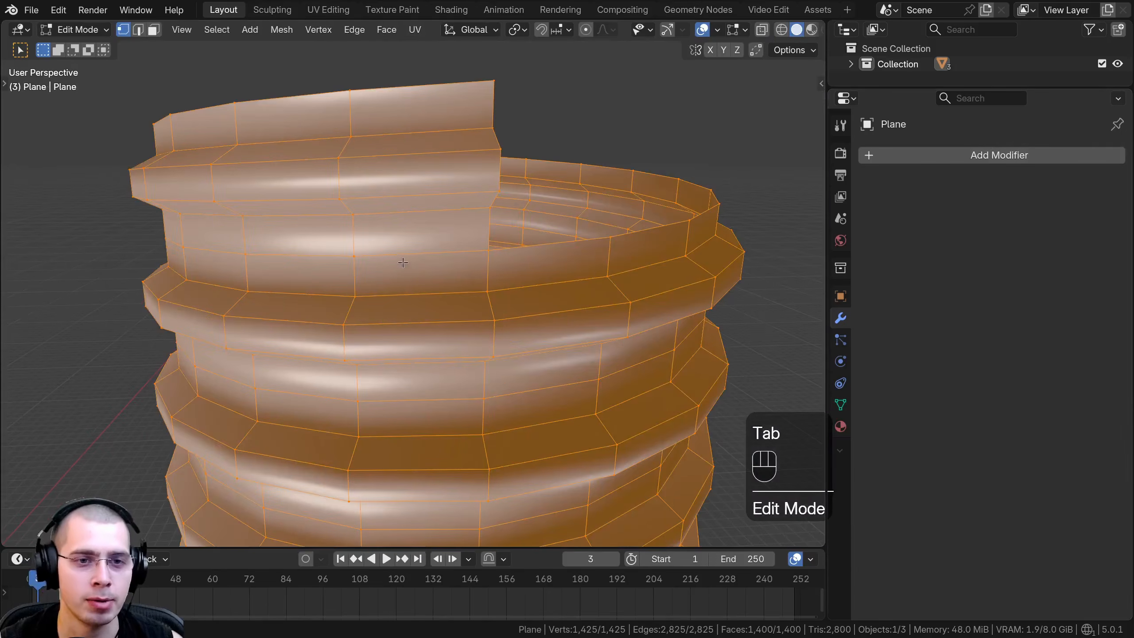
pyautogui.keyDown('alt'); pyautogui.click(432, 254); pyautogui.keyUp('alt')
pyautogui.press('g')
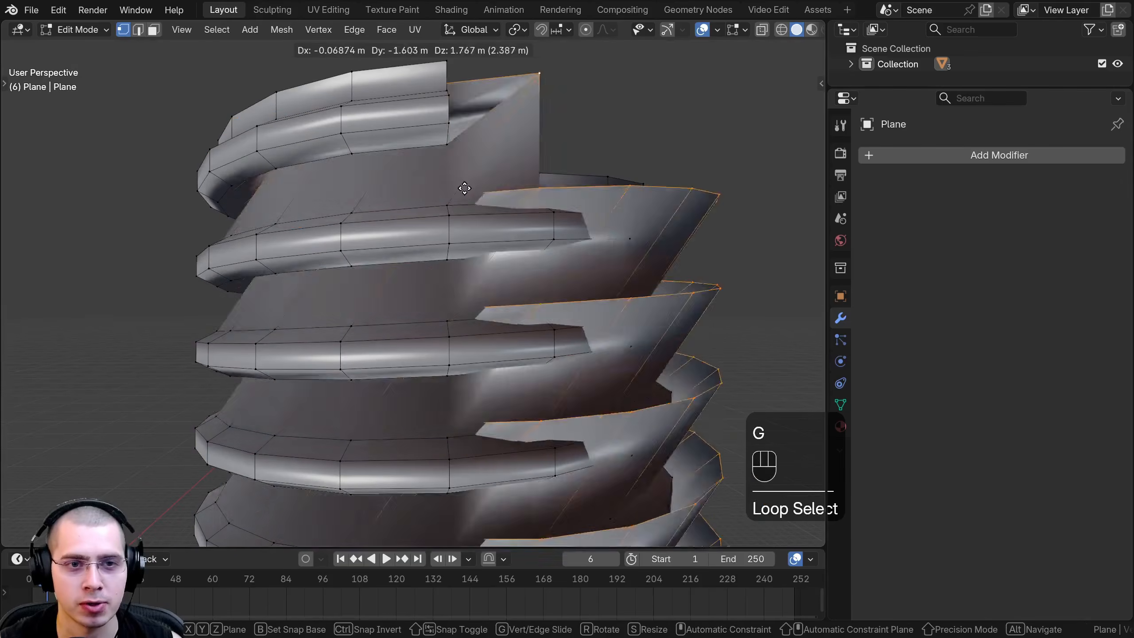
pyautogui.click(494, 244)
pyautogui.moveTo(495, 245); pyautogui.dragTo(393, 273, button='middle')
pyautogui.press('g')
pyautogui.rightClick(433, 281)
pyautogui.scroll(-3, 440, 324)
pyautogui.moveTo(440, 326); pyautogui.dragTo(489, 314, button='middle')
pyautogui.press('Tab')
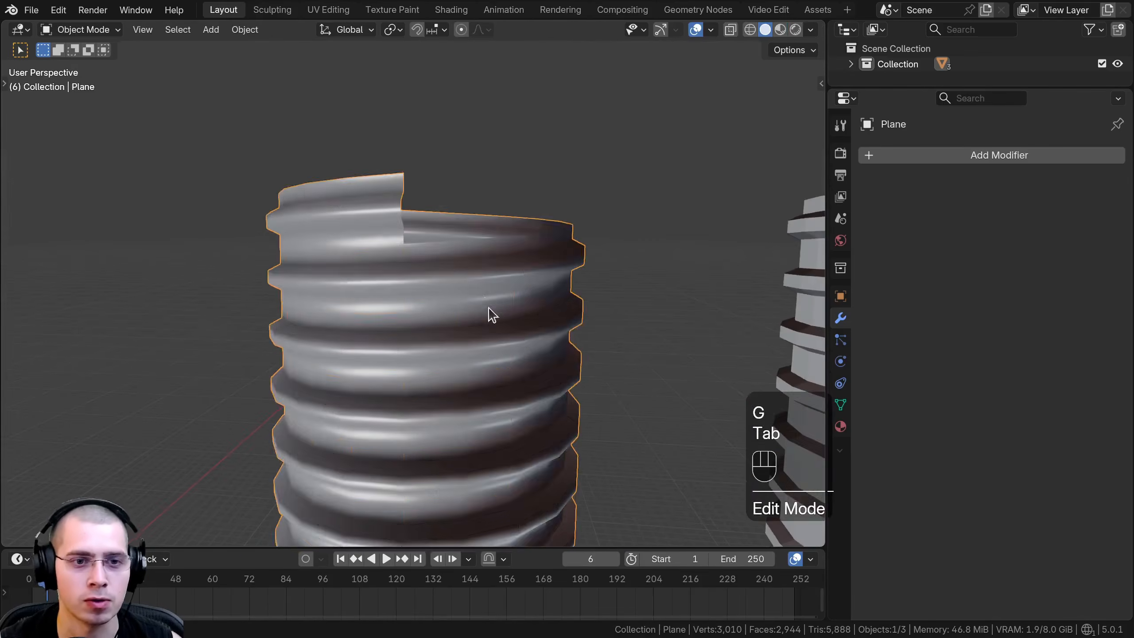
# Undo the loop selection and the applied modifiers so the original cylinder has its live Screw and Weld modifiers again.
pyautogui.scroll(-4, 495, 295)
pyautogui.hotkey('ctrl', 'z')
pyautogui.hotkey('ctrl', 'z')
pyautogui.hotkey('ctrl', 'z')
pyautogui.hotkey('ctrl', 'z')
pyautogui.hotkey('ctrl', 'z')
pyautogui.hotkey('ctrl', 'z')
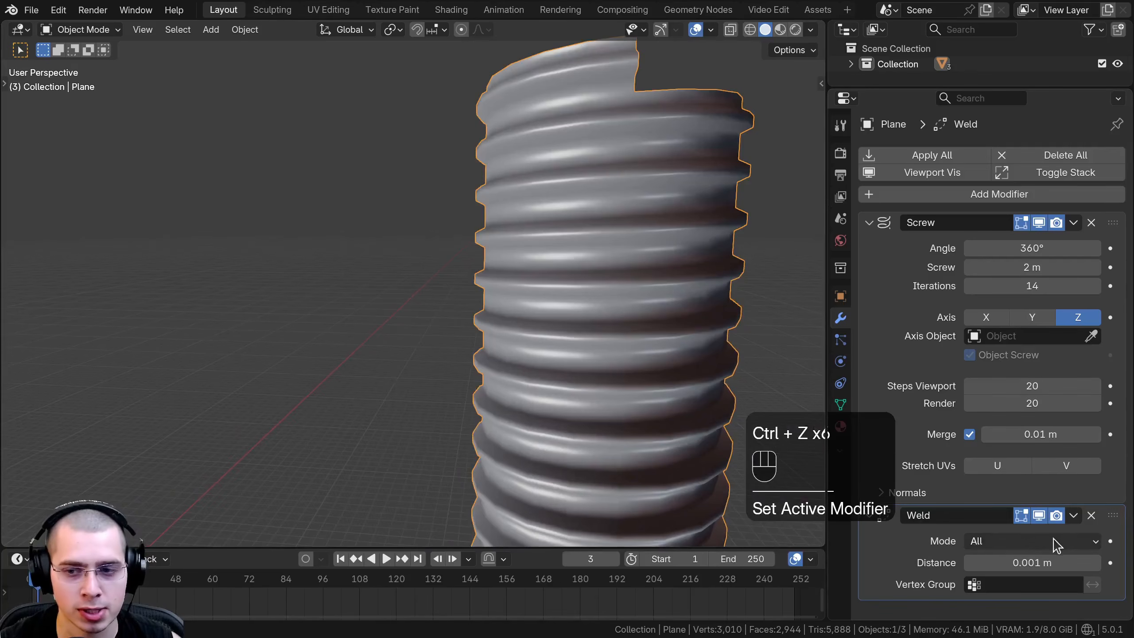
pyautogui.scroll(-2, 551, 381)
pyautogui.keyDown('shift'); pyautogui.moveTo(481, 325); pyautogui.dragTo(451, 393, button='middle'); pyautogui.keyUp('shift')
pyautogui.scroll(2, 451, 393)
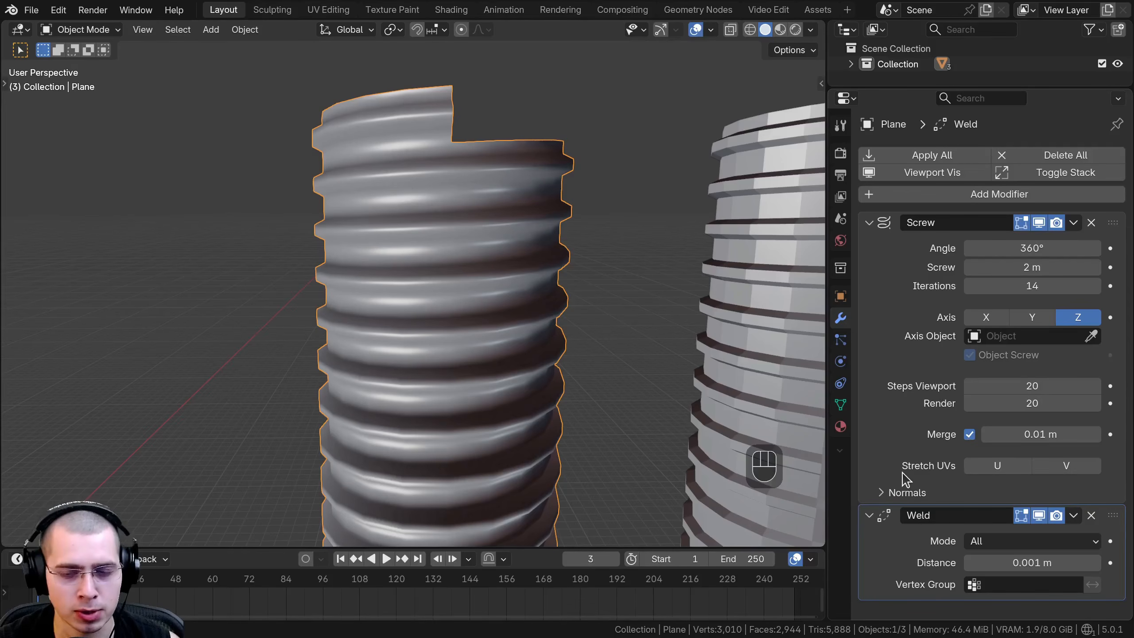
# Try the Screw modifier's Stretch UVs options for U and V, leaving both disabled.
pyautogui.click(998, 466)
pyautogui.click(1067, 469)
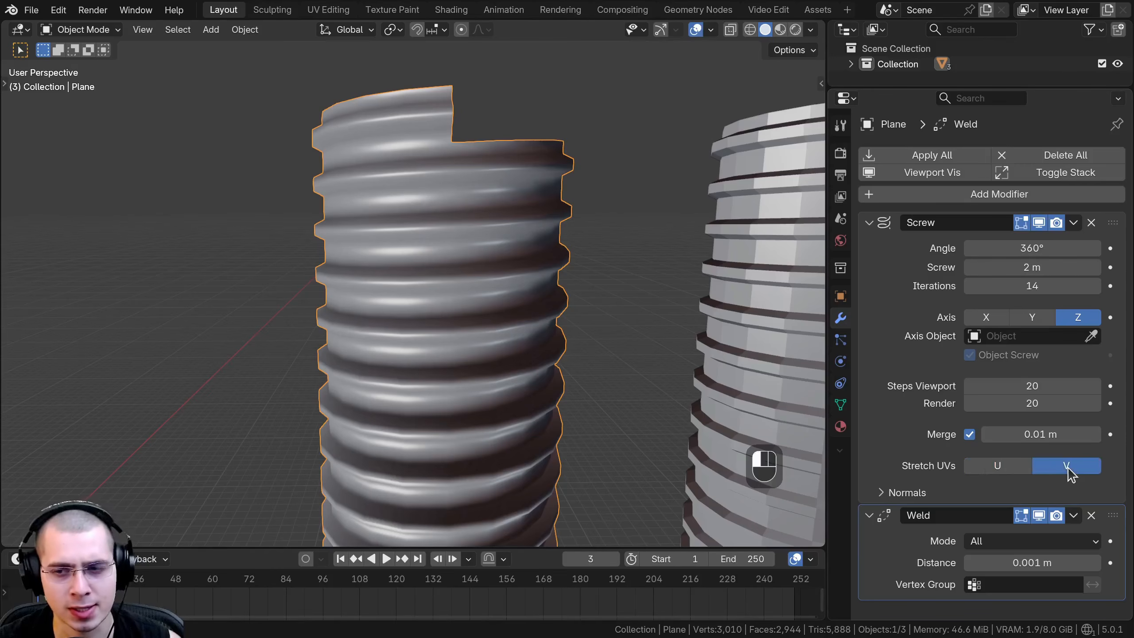
pyautogui.click(1067, 469)
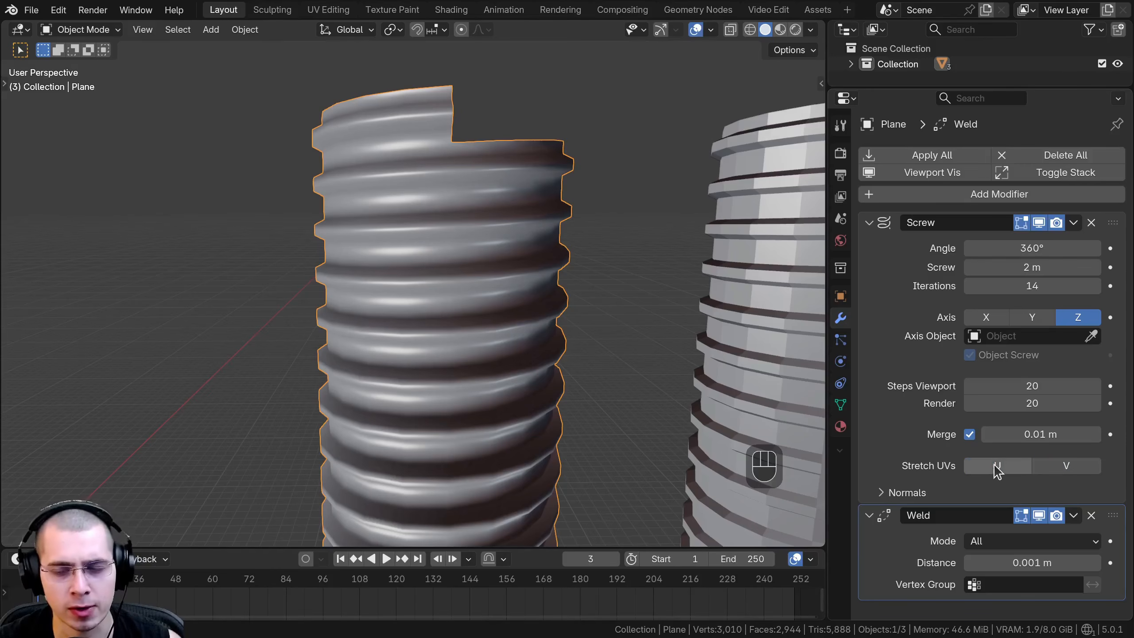
pyautogui.click(1063, 466)
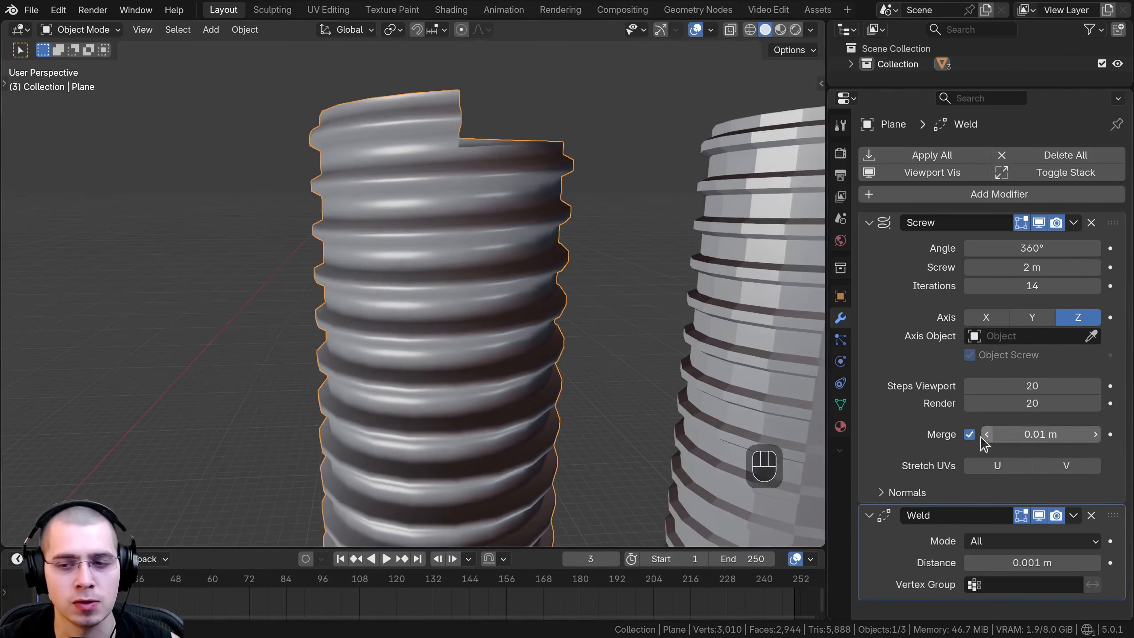
# Expand the Screw modifier's Normals options and toggle Smooth Shading off and back on to compare the shading.
pyautogui.scroll(-2, 982, 472)
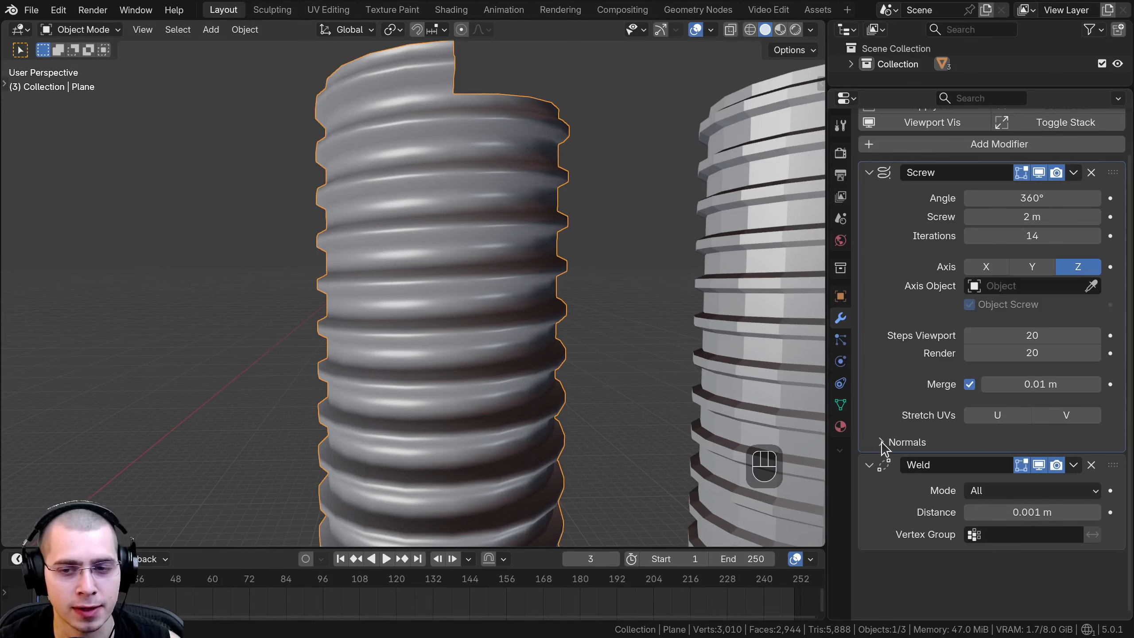
pyautogui.click(882, 442)
pyautogui.click(969, 468)
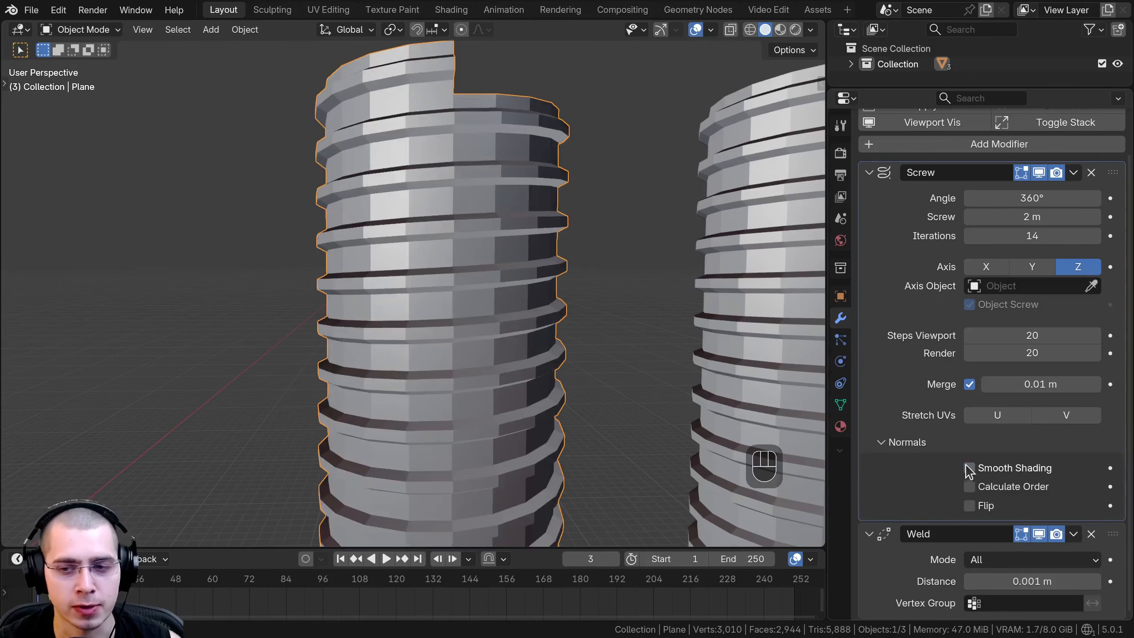
pyautogui.click(969, 469)
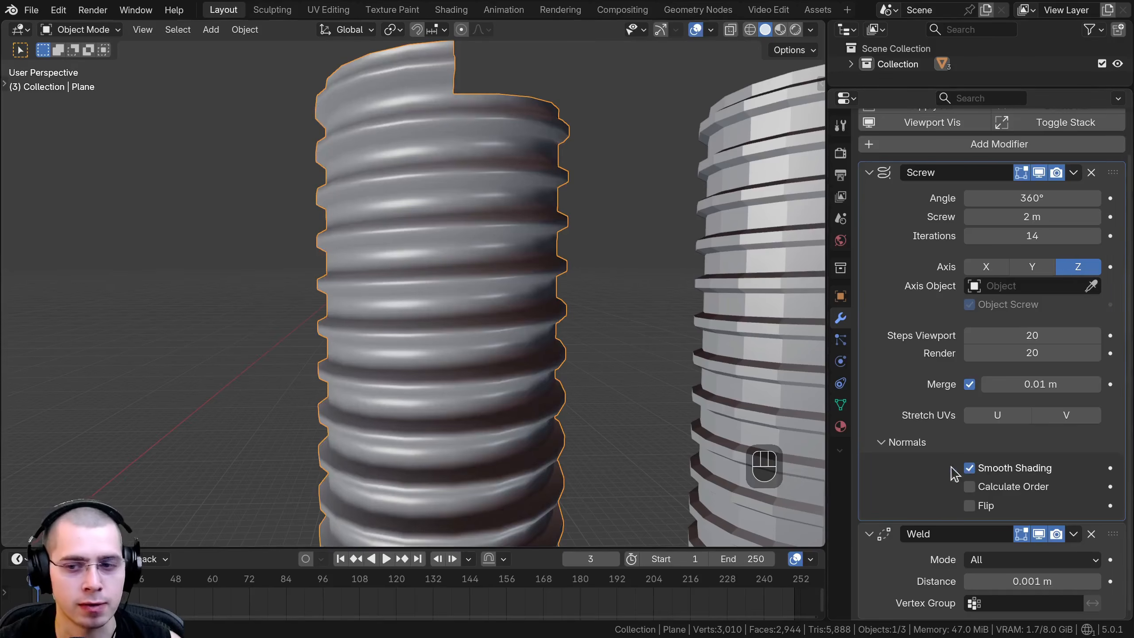
pyautogui.click(970, 468)
pyautogui.click(970, 468)
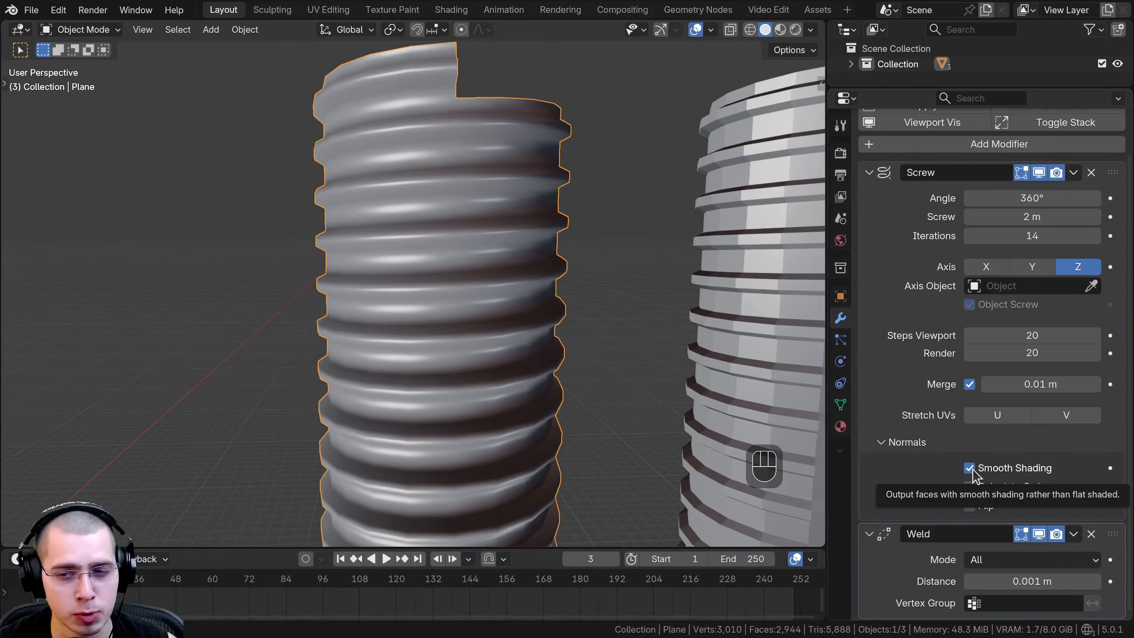
pyautogui.click(969, 468)
pyautogui.click(970, 468)
# Try Shade Smooth, Shade Flat and Shade Auto Smooth on the original threaded cylinder to compare their effects.
pyautogui.press('w')
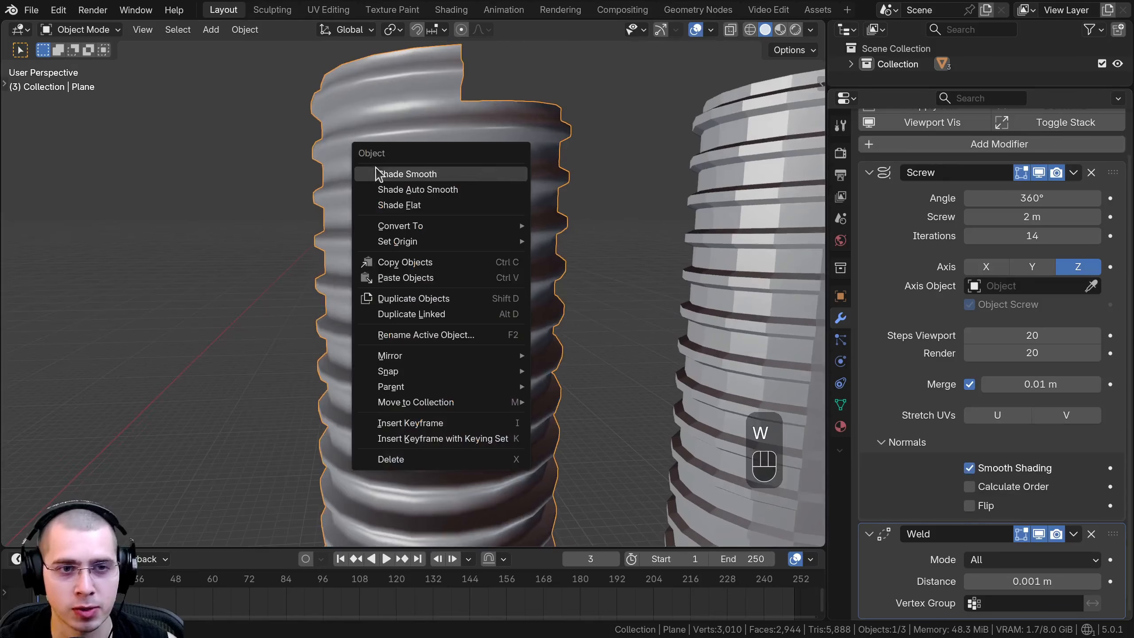
pyautogui.click(394, 177)
pyautogui.press('w')
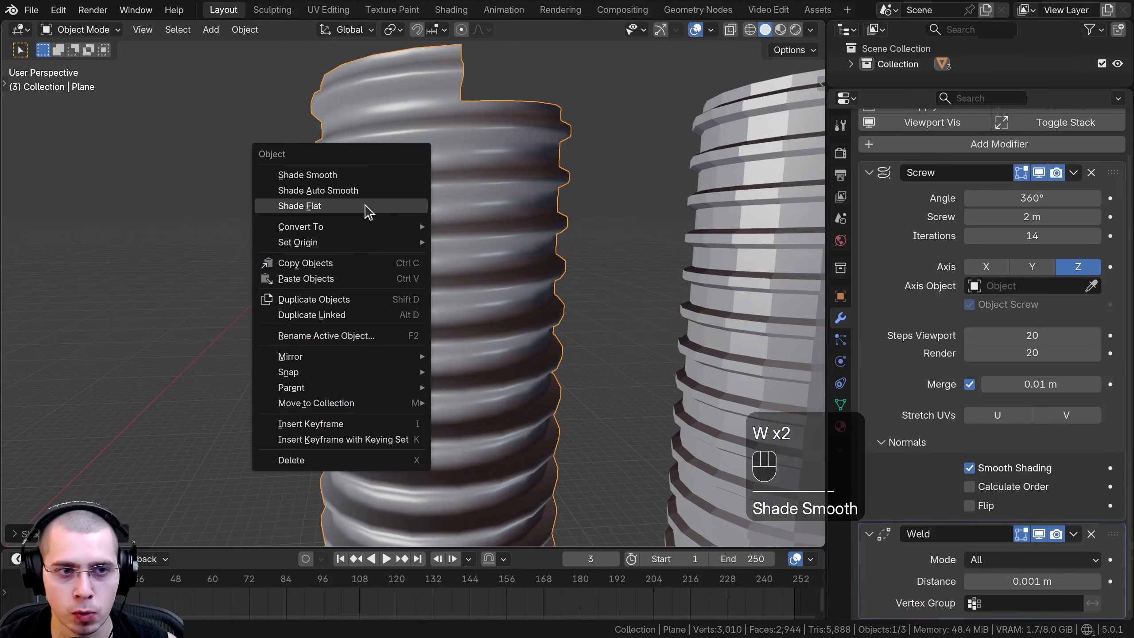
pyautogui.click(367, 208)
pyautogui.press('w')
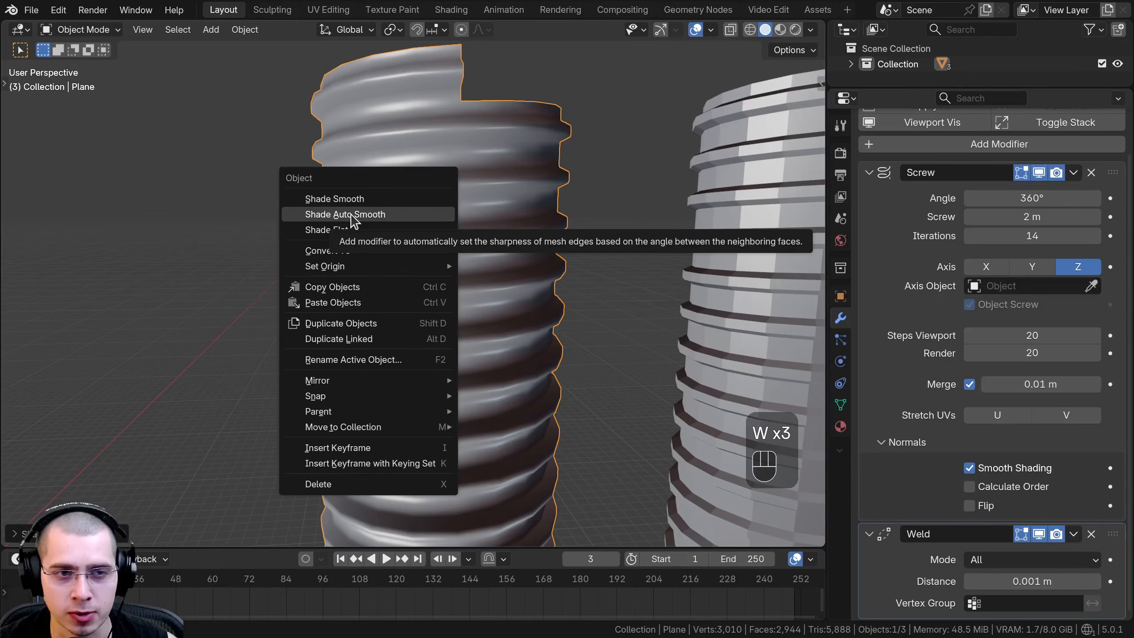
pyautogui.click(353, 215)
pyautogui.moveTo(372, 273); pyautogui.dragTo(542, 210, button='middle')
# Apply Shade Flat and Shade Smooth to the original cylinder, keeping the Screw modifier's Smooth Shading enabled.
pyautogui.press('w')
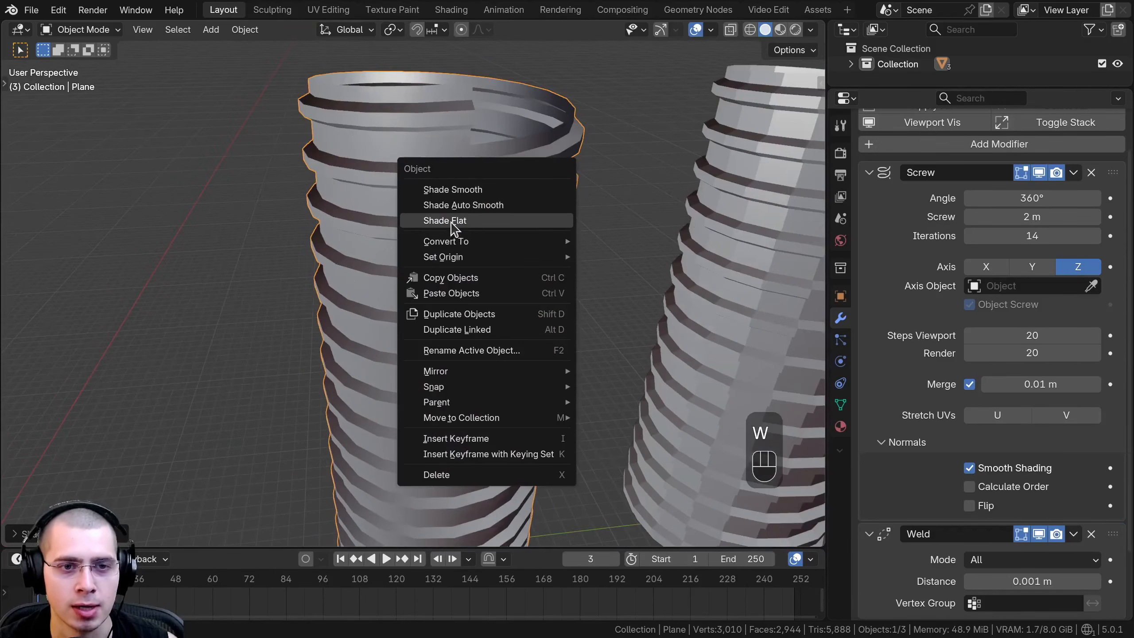
pyautogui.click(451, 221)
pyautogui.press('w')
pyautogui.click(451, 192)
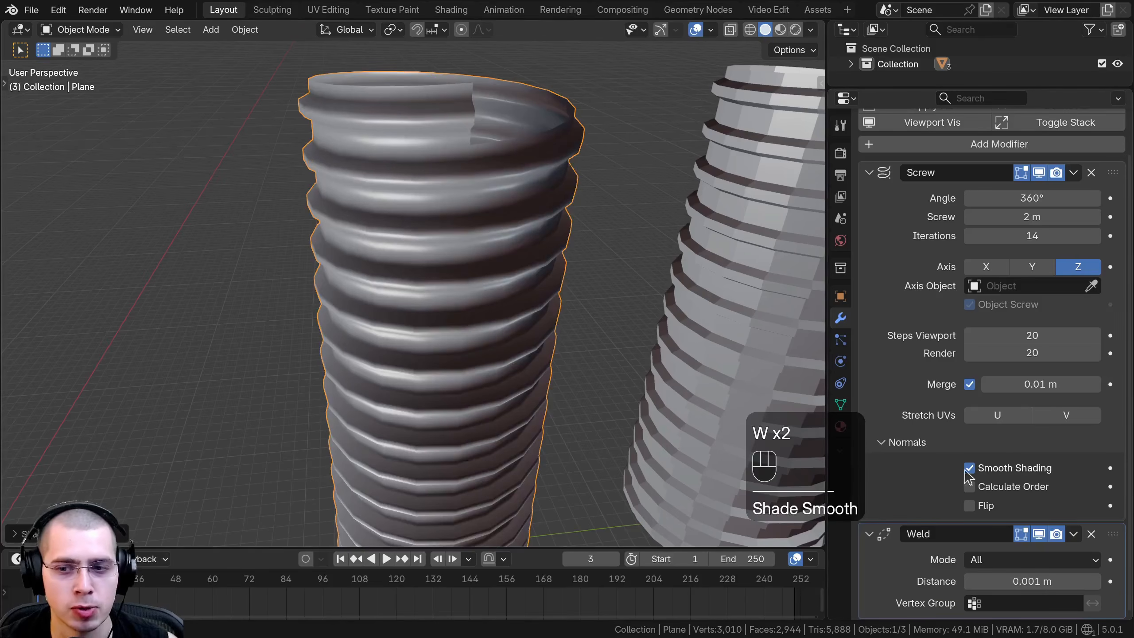
pyautogui.click(996, 469)
pyautogui.click(996, 469)
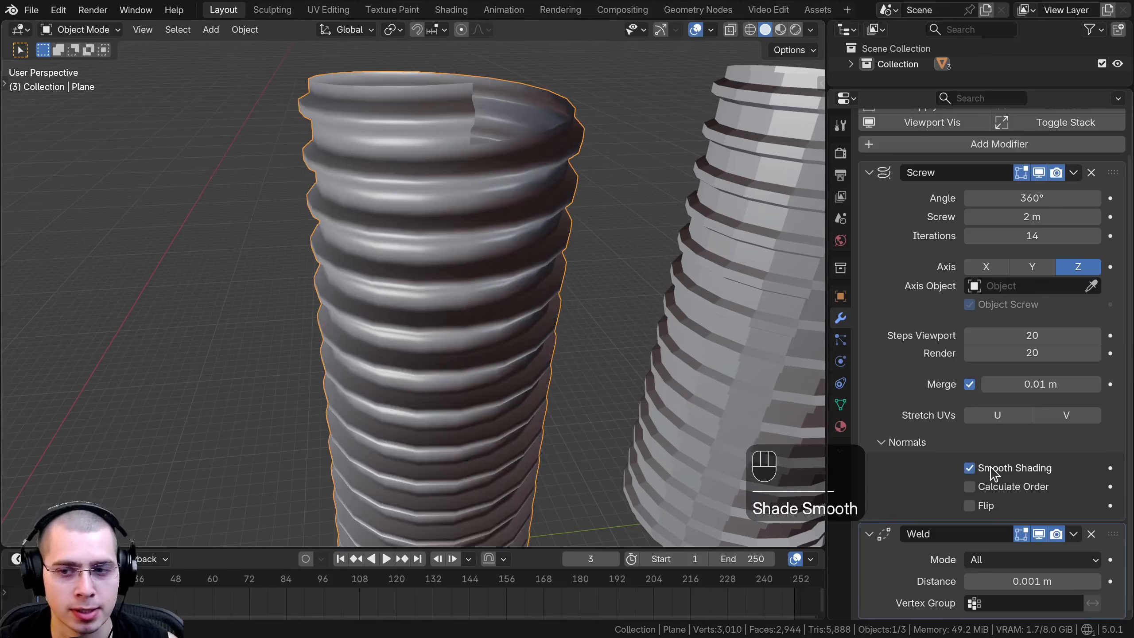
# Enable the Face Orientation overlay to inspect the normals on the threaded cylinders.
pyautogui.moveTo(479, 475)
pyautogui.mouseDown(button='middle')
pyautogui.moveTo(463, 379)
pyautogui.moveTo(581, 384)
pyautogui.mouseUp(button='middle')
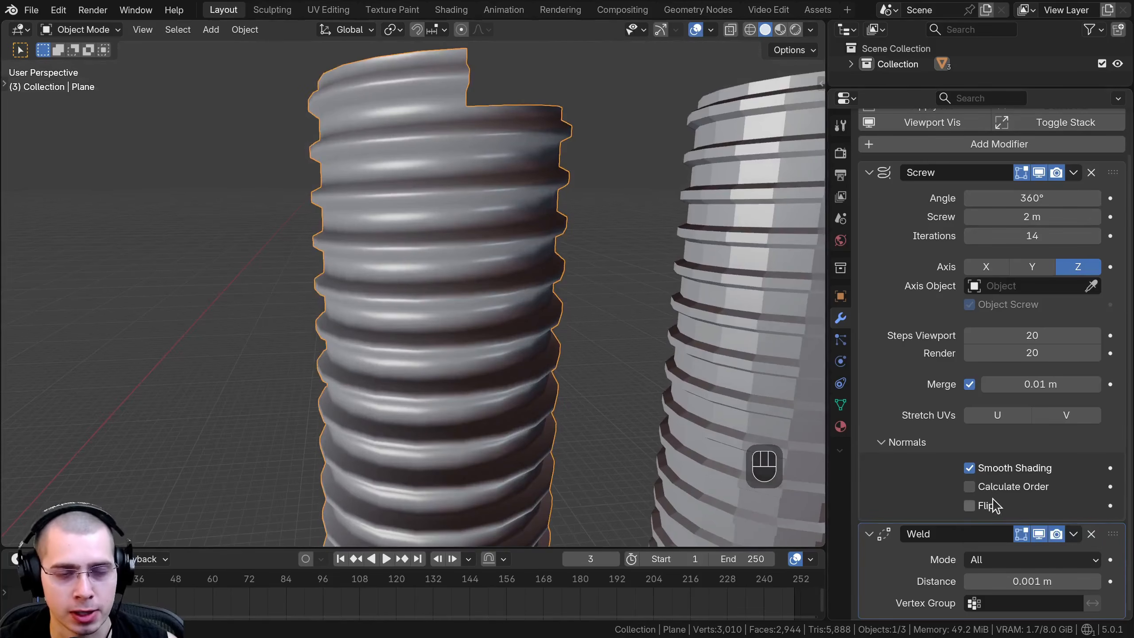
pyautogui.keyDown('shift'); pyautogui.moveTo(562, 300); pyautogui.dragTo(301, 197, button='middle'); pyautogui.keyUp('shift')
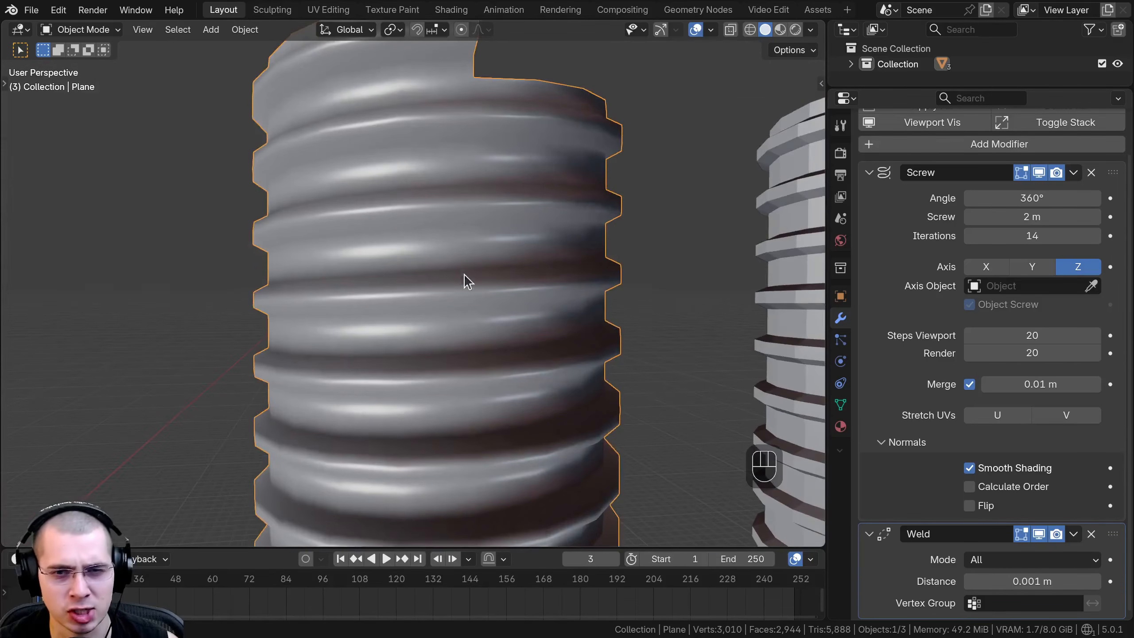
pyautogui.scroll(-3, 464, 274)
pyautogui.keyDown('shift'); pyautogui.moveTo(439, 274); pyautogui.dragTo(374, 311, button='middle'); pyautogui.keyUp('shift')
pyautogui.moveTo(560, 286); pyautogui.dragTo(565, 269, button='middle')
pyautogui.keyDown('shift'); pyautogui.moveTo(419, 257); pyautogui.dragTo(439, 237, button='middle'); pyautogui.keyUp('shift')
pyautogui.scroll(1, 469, 259)
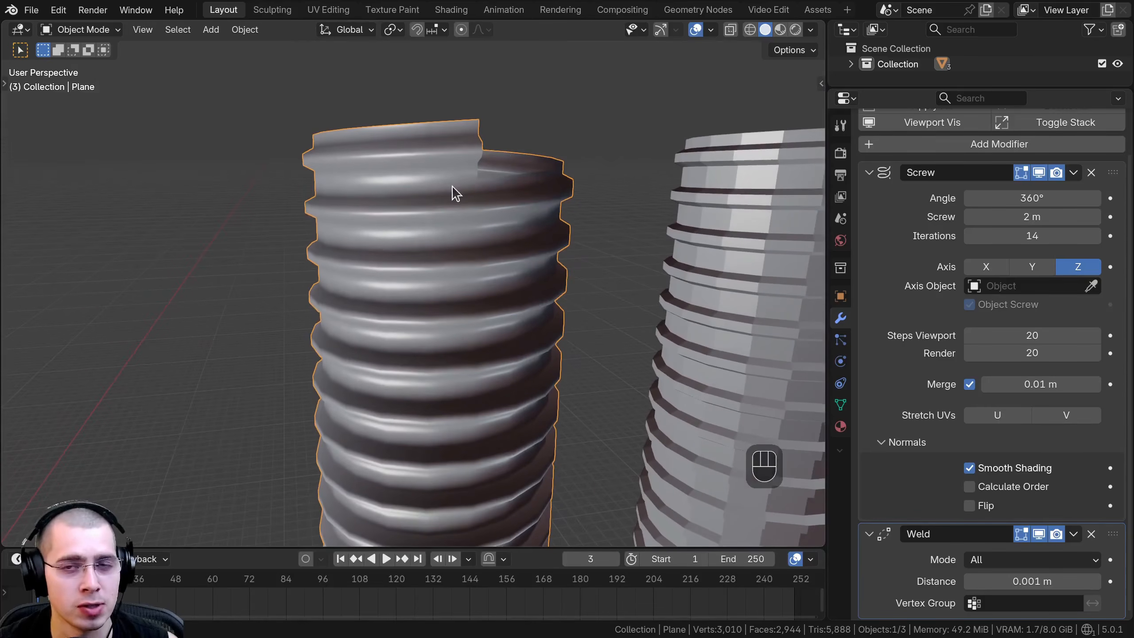
pyautogui.click(713, 32)
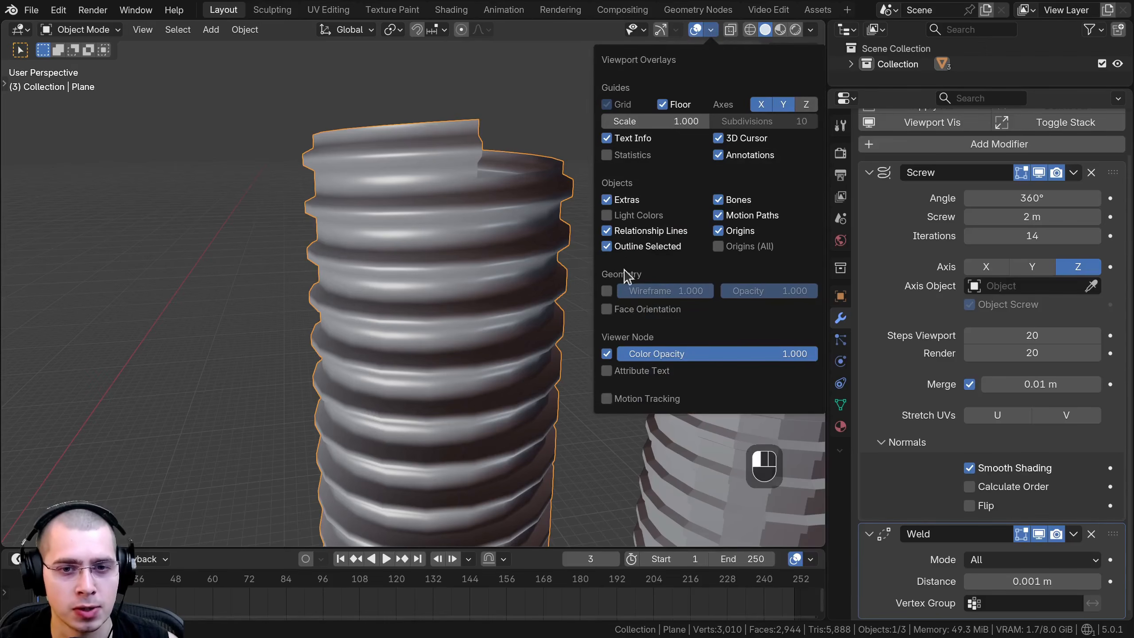
pyautogui.click(612, 314)
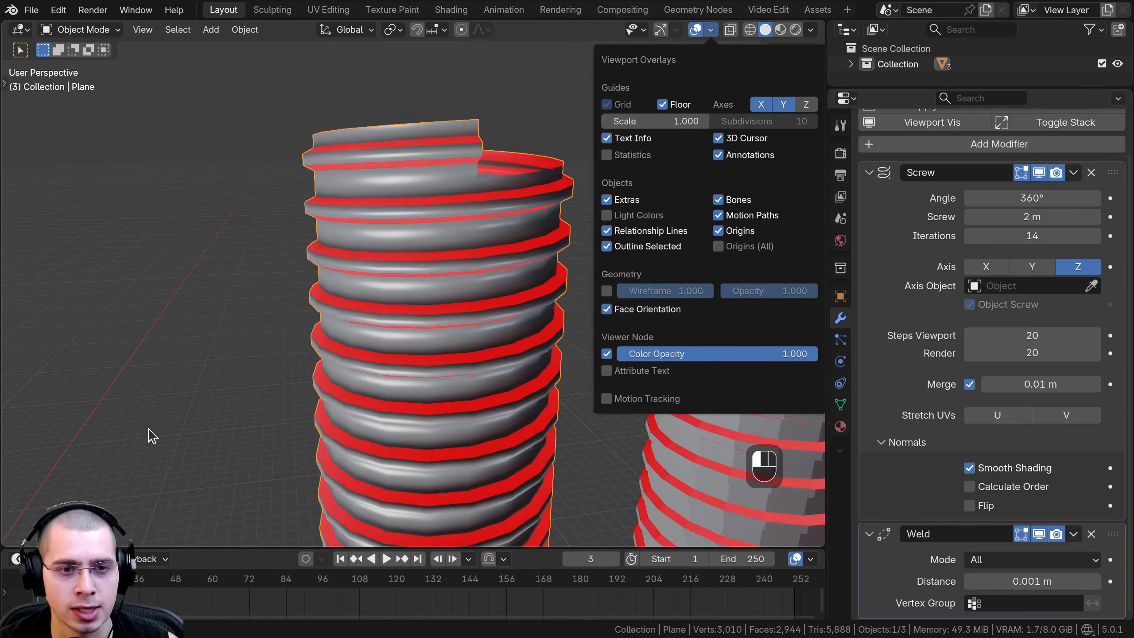
pyautogui.moveTo(456, 340)
pyautogui.mouseDown(button='middle')
pyautogui.moveTo(440, 316)
pyautogui.moveTo(475, 330)
pyautogui.mouseUp(button='middle')
pyautogui.scroll(3, 475, 208)
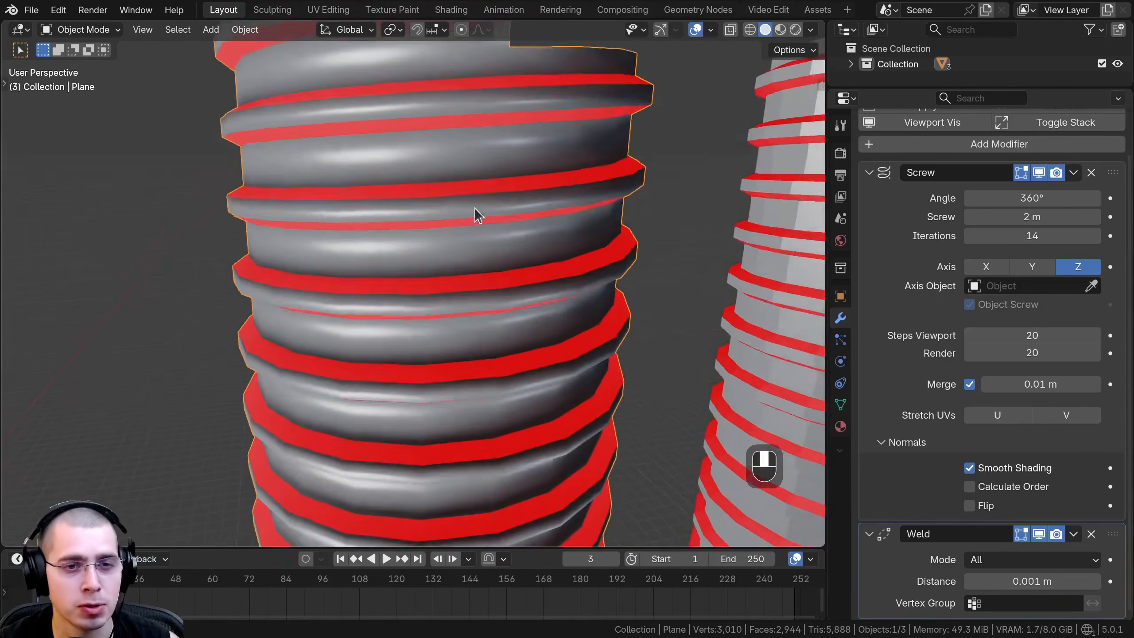
pyautogui.moveTo(475, 207); pyautogui.dragTo(487, 123, button='middle')
# Toggle the Face Orientation overlay off and back on.
pyautogui.click(710, 30)
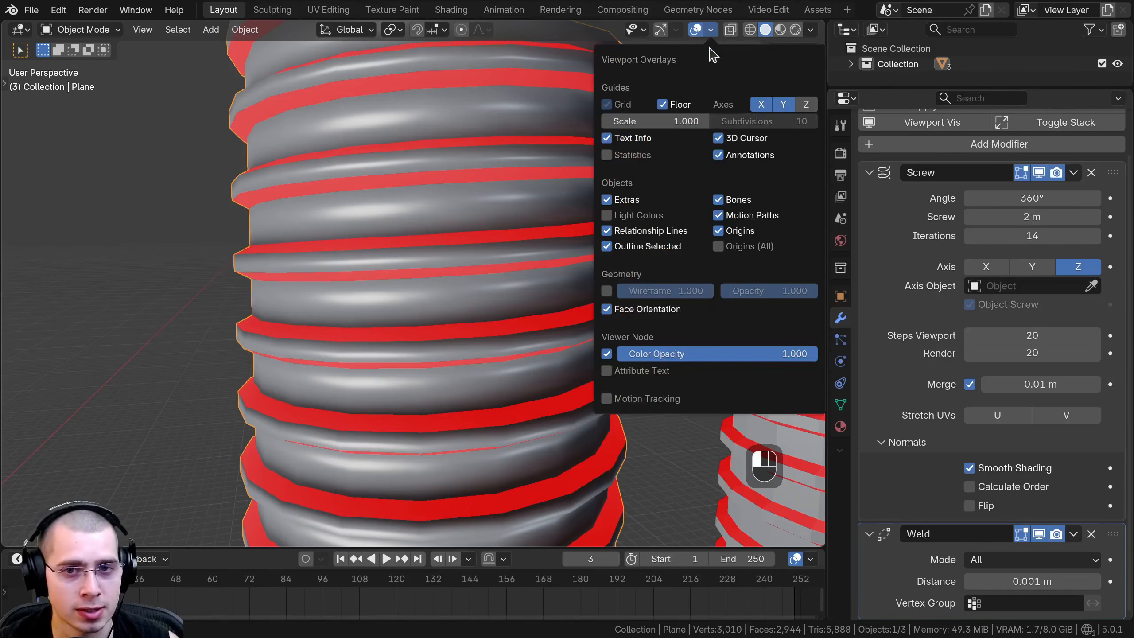
pyautogui.click(618, 313)
pyautogui.click(618, 313)
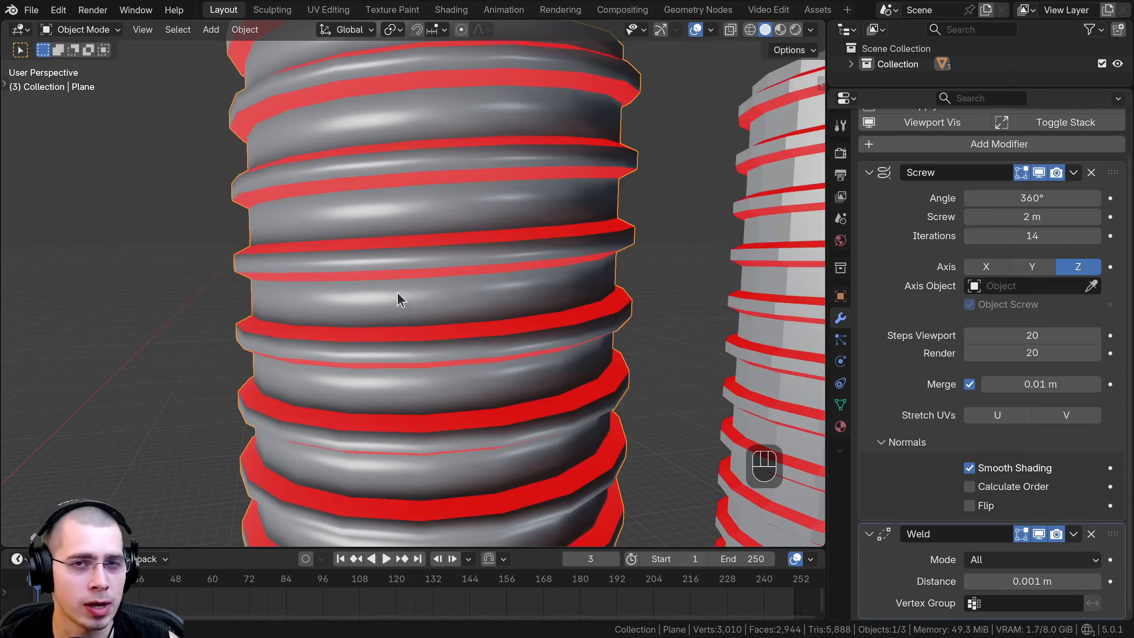
# Enable Calculate Order in the Screw modifier's Normals options and inspect the cylinder's face orientation inside and outside.
pyautogui.moveTo(399, 297); pyautogui.dragTo(494, 196, button='middle')
pyautogui.scroll(6, 493, 195)
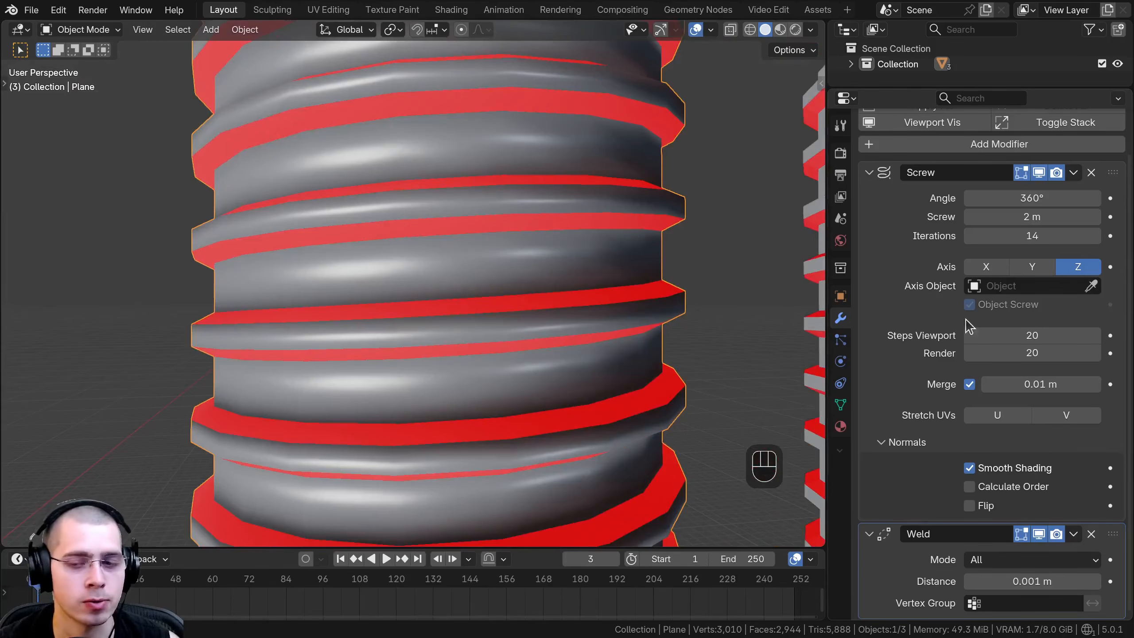
pyautogui.click(970, 487)
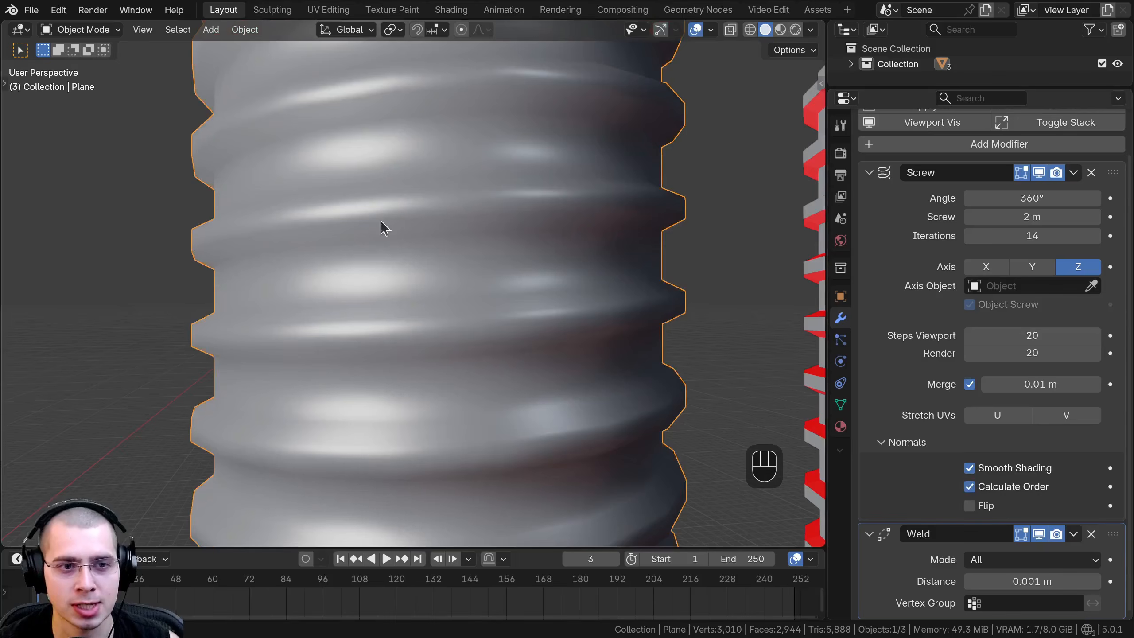
pyautogui.scroll(-7, 384, 227)
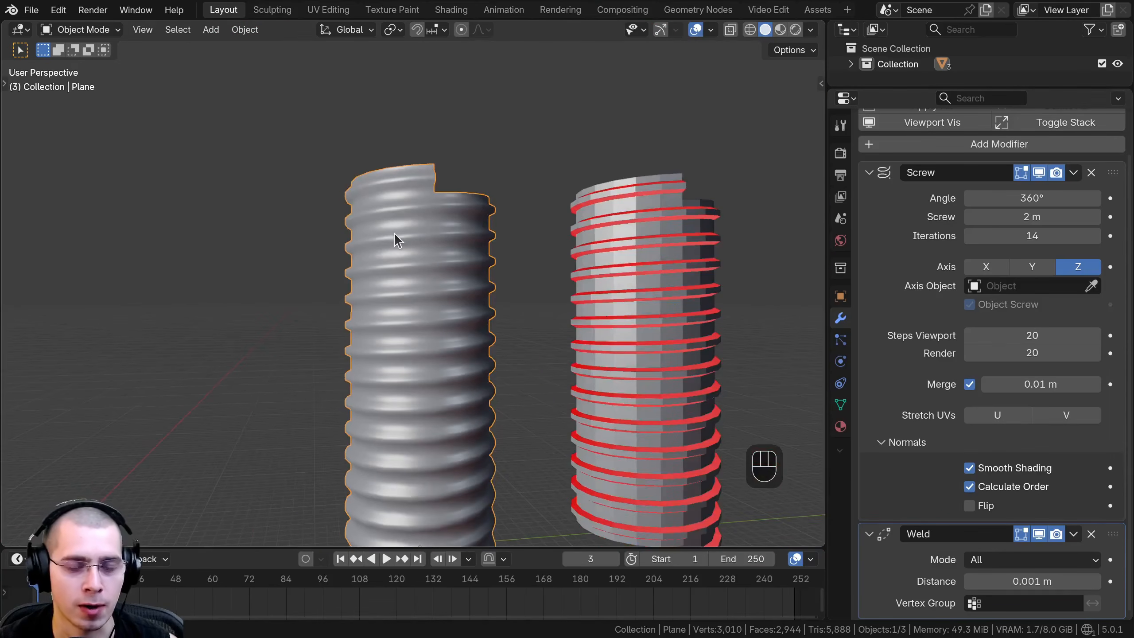
pyautogui.moveTo(393, 232)
pyautogui.mouseDown(button='middle')
pyautogui.moveTo(393, 379)
pyautogui.moveTo(398, 237)
pyautogui.mouseUp(button='middle')
pyautogui.moveTo(424, 382); pyautogui.dragTo(438, 273, button='middle')
pyautogui.scroll(5, 367, 256)
pyautogui.scroll(-4, 459, 401)
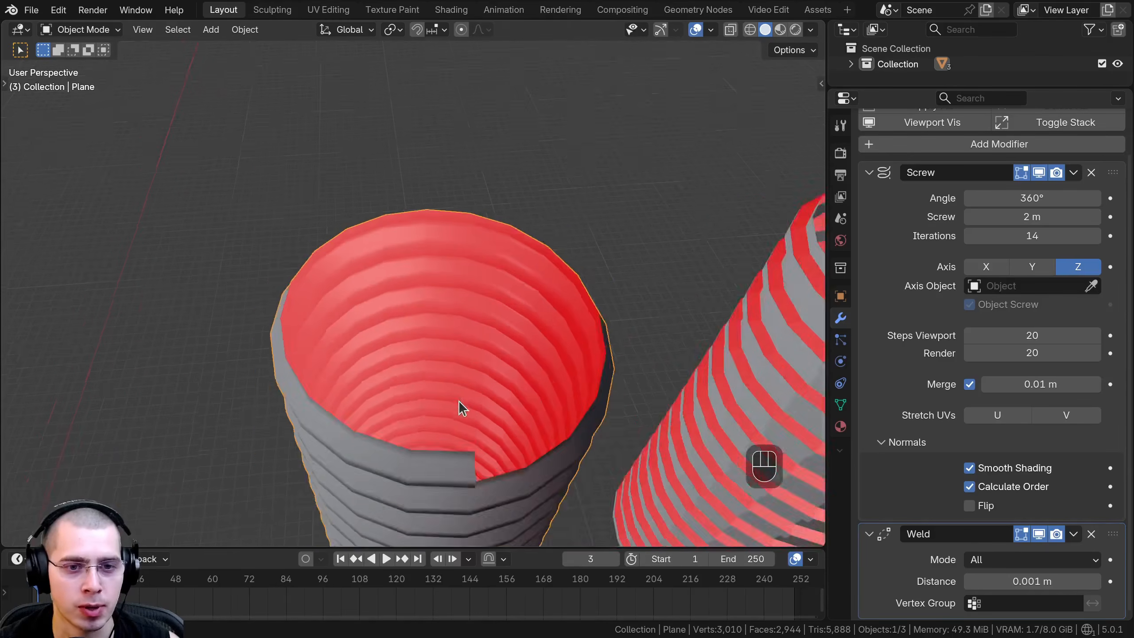
pyautogui.moveTo(459, 401); pyautogui.dragTo(455, 273, button='middle')
pyautogui.keyDown('shift'); pyautogui.moveTo(455, 273); pyautogui.dragTo(452, 221, button='middle'); pyautogui.keyUp('shift')
pyautogui.scroll(3, 410, 276)
pyautogui.moveTo(410, 277); pyautogui.dragTo(425, 211, button='middle')
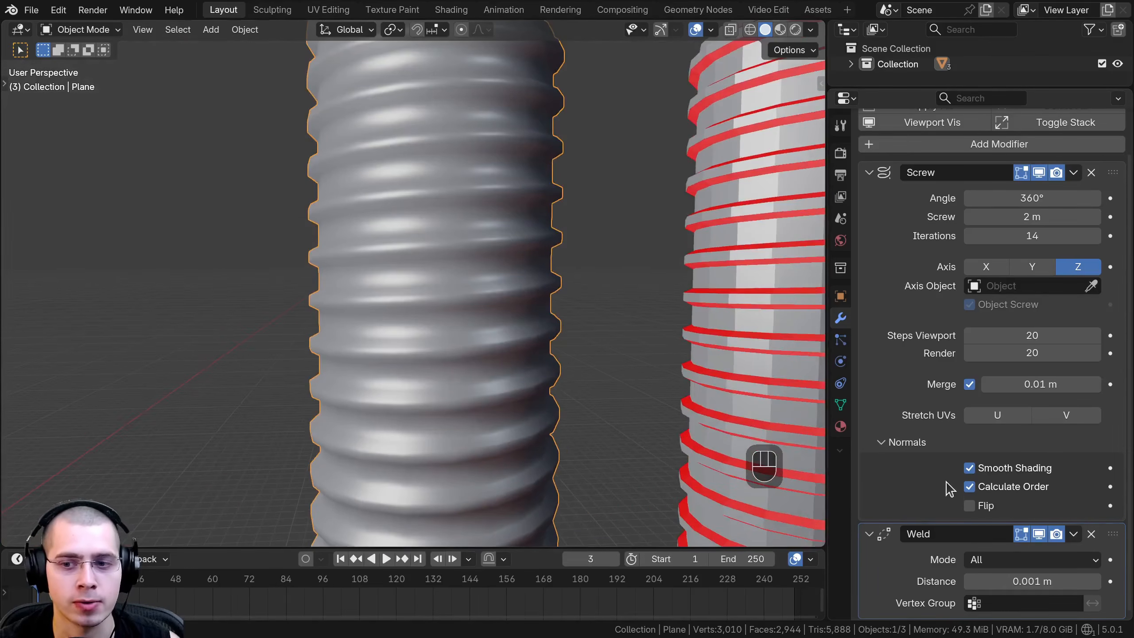
pyautogui.scroll(-4, 563, 388)
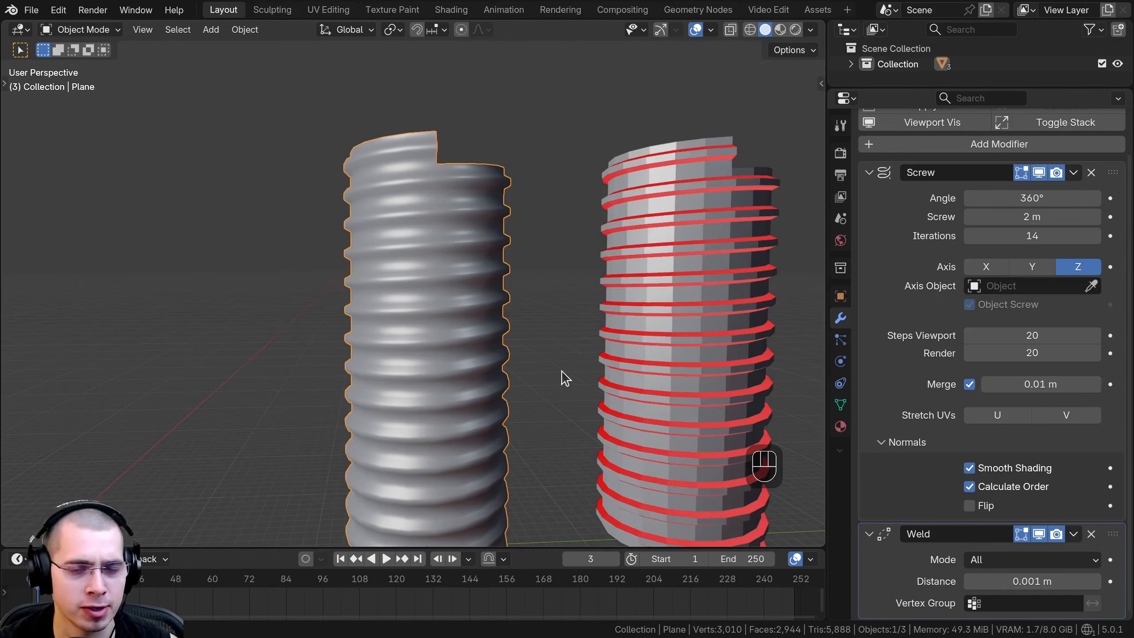
# Try the Screw modifier's Flip option, then undo both it and Calculate Order.
pyautogui.scroll(1, 425, 318)
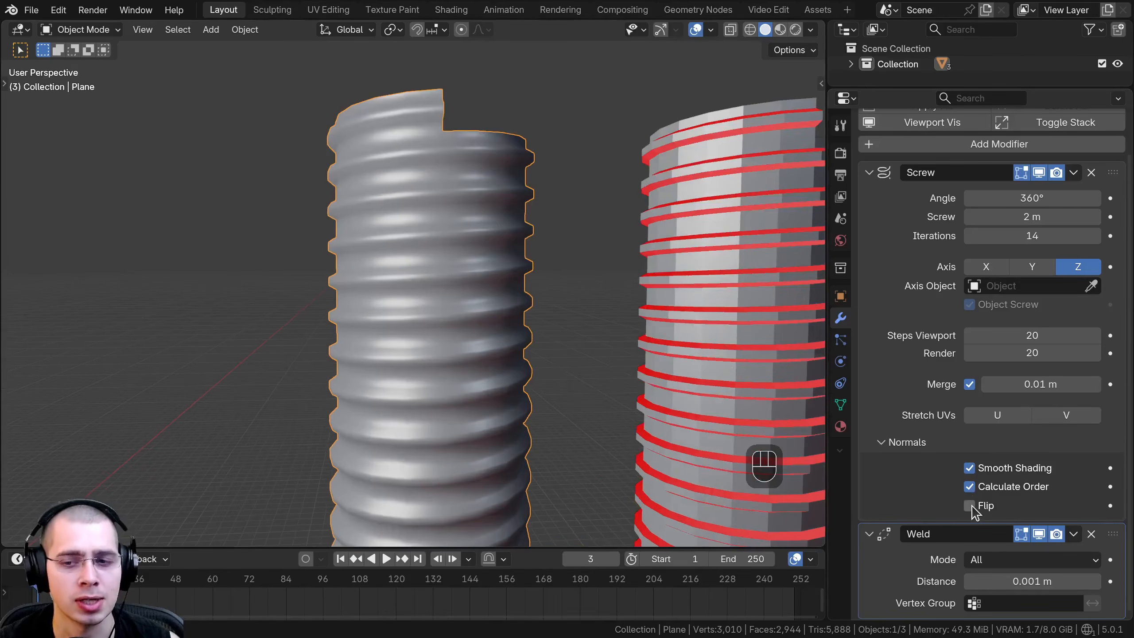
pyautogui.click(971, 506)
pyautogui.moveTo(475, 374); pyautogui.dragTo(741, 490, button='middle')
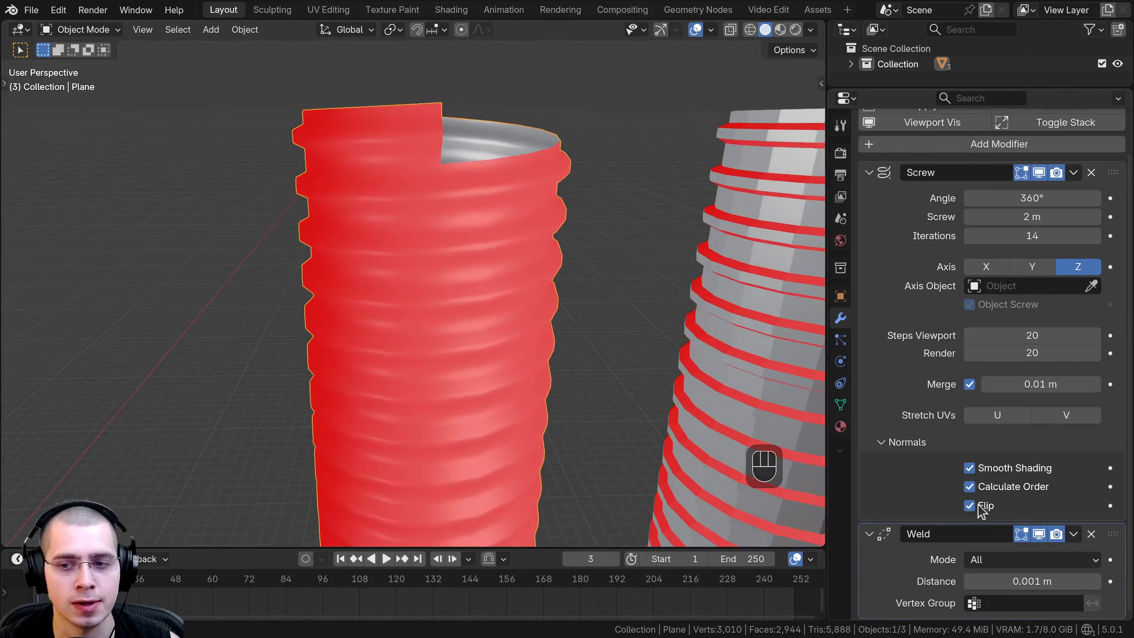
pyautogui.hotkey('ctrl', 'z')
pyautogui.hotkey('ctrl', 'z')
pyautogui.hotkey('ctrl', 'z')
pyautogui.hotkey('ctrl', 'z')
pyautogui.hotkey('ctrl', 'z')
pyautogui.hotkey('ctrl', 'z')
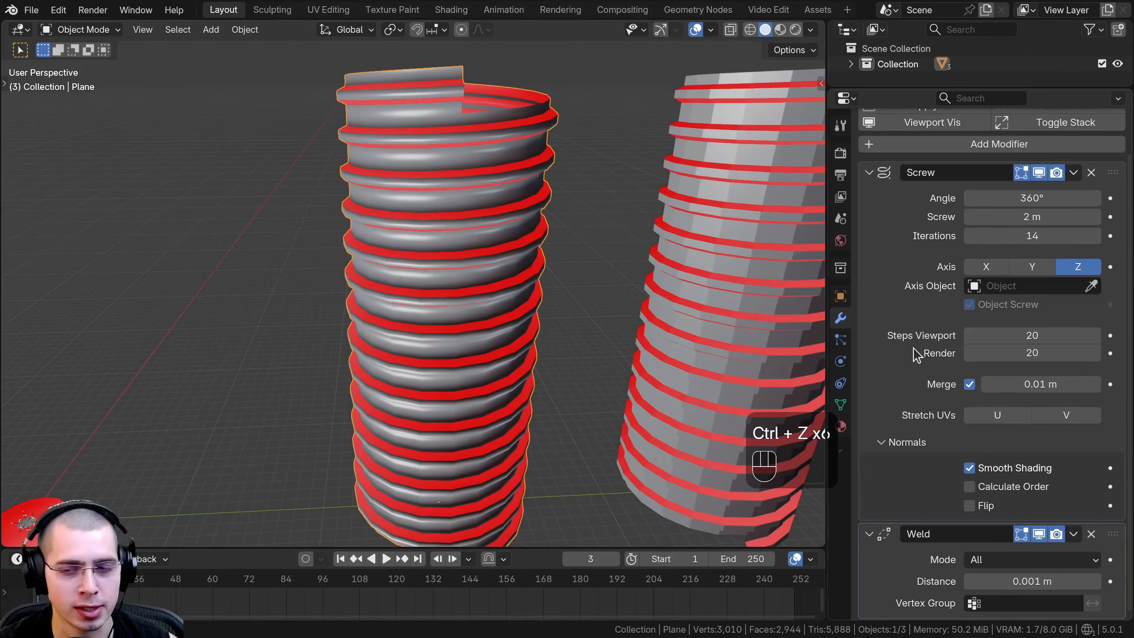
# Turn Calculate Order back on in the Screw modifier and toggle Flip on and off again.
pyautogui.click(970, 487)
pyautogui.click(969, 505)
pyautogui.click(969, 506)
pyautogui.scroll(-2, 412, 254)
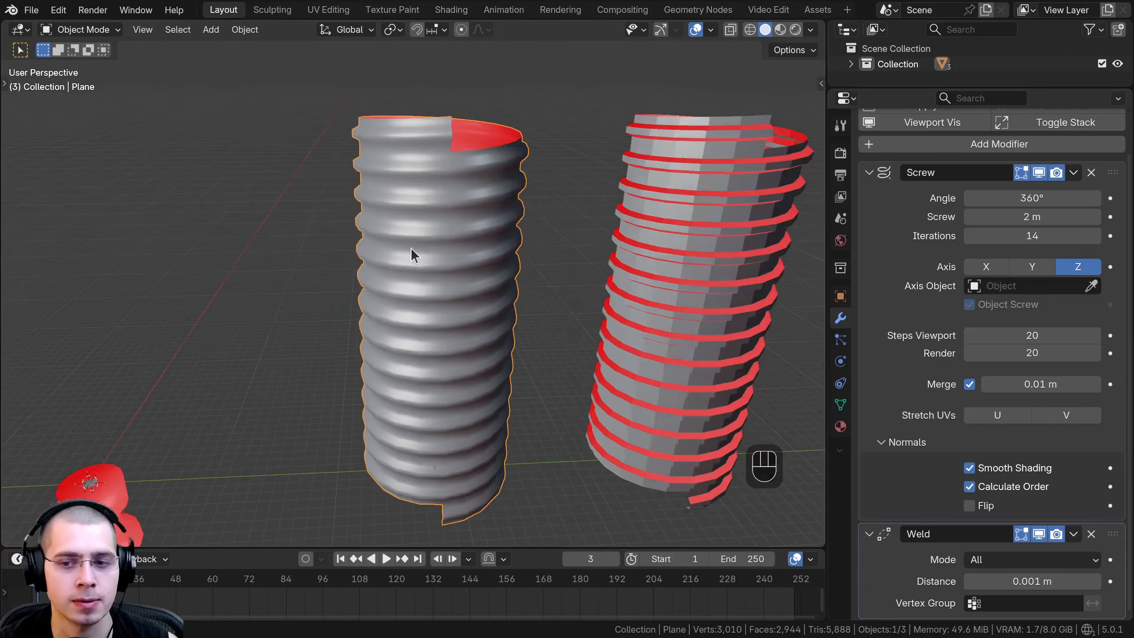
# Examine the original cylinder's smooth shading up close with everything deselected, then reselect the cylinder.
pyautogui.scroll(3, 411, 248)
pyautogui.moveTo(411, 248); pyautogui.dragTo(470, 184, button='middle')
pyautogui.press('a')
pyautogui.keyDown('shift'); pyautogui.moveTo(408, 204); pyautogui.dragTo(438, 247, button='middle'); pyautogui.keyUp('shift')
pyautogui.scroll(2, 438, 247)
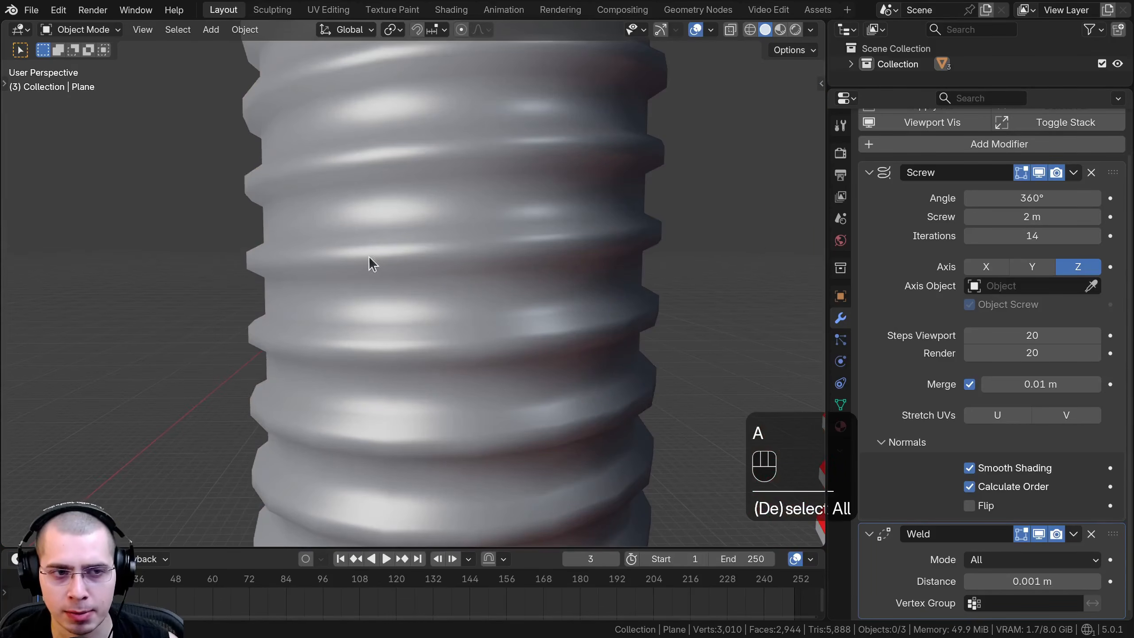
pyautogui.click(322, 257)
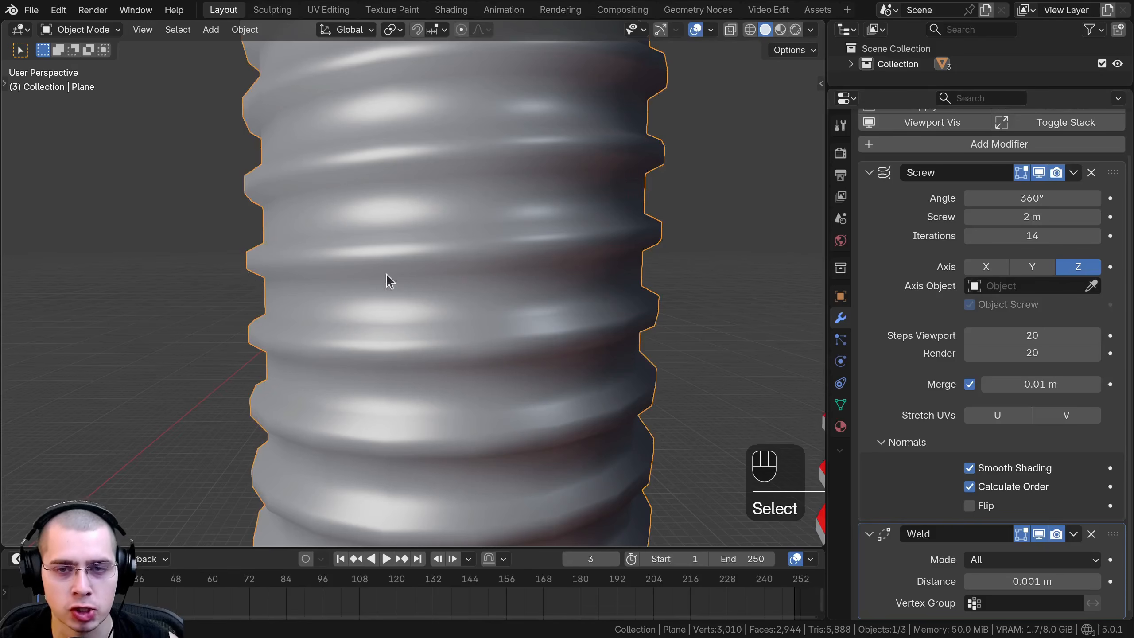
# Add a Bevel modifier to the original threaded cylinder.
pyautogui.scroll(3, 949, 316)
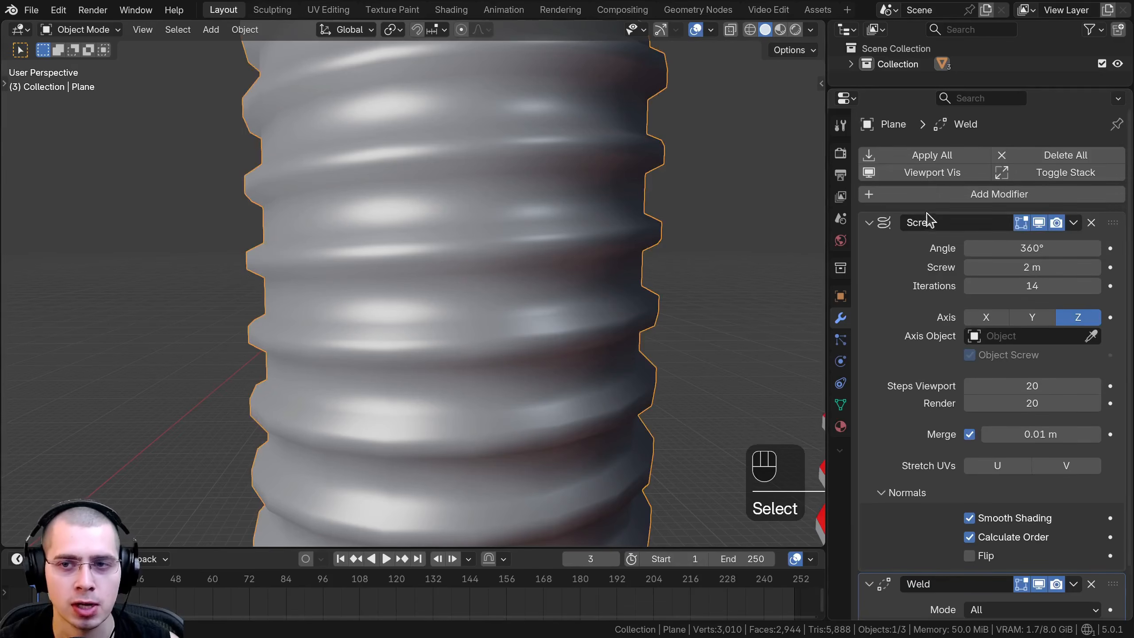
pyautogui.click(947, 196)
pyautogui.write('be')
pyautogui.press('Return')
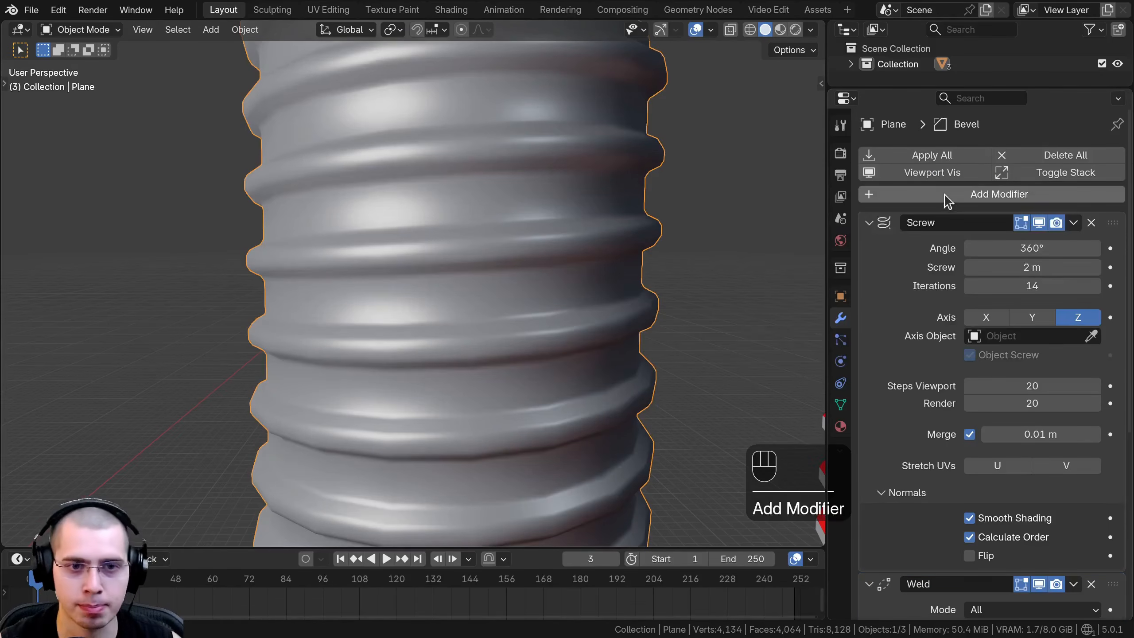
# Set the cylinder's Bevel modifier to 2 segments with an amount of 0.017 m.
pyautogui.scroll(-15, 904, 436)
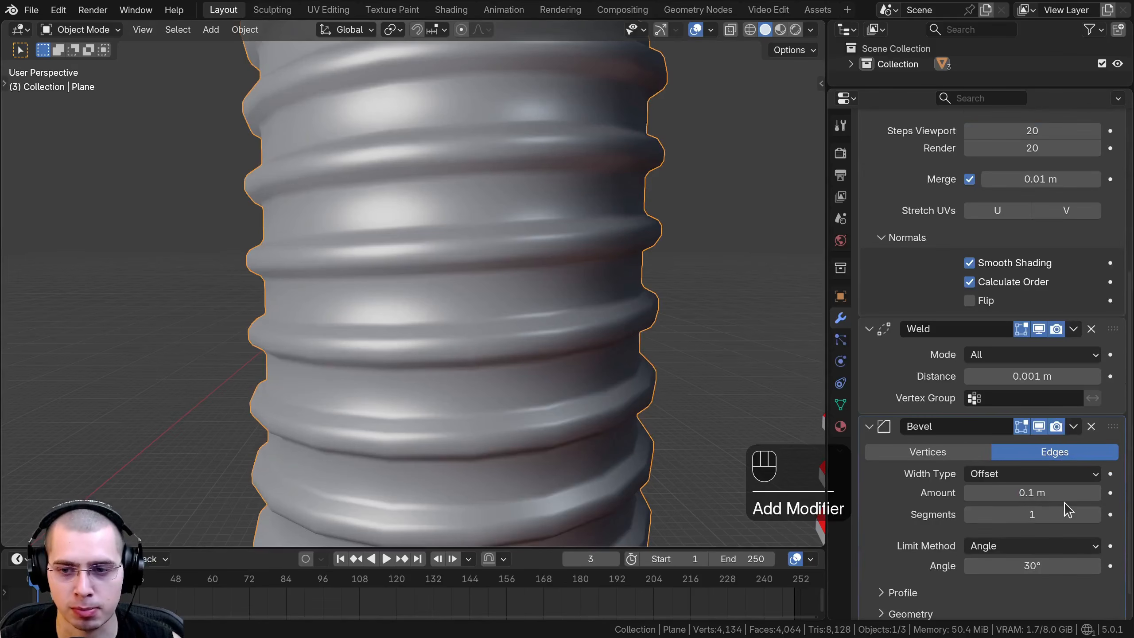
pyautogui.click(1095, 514)
pyautogui.keyDown('shift'); pyautogui.moveTo(1090, 493); pyautogui.dragTo(991, 493); pyautogui.keyUp('shift')
pyautogui.scroll(-4, 558, 338)
pyautogui.scroll(7, 446, 317)
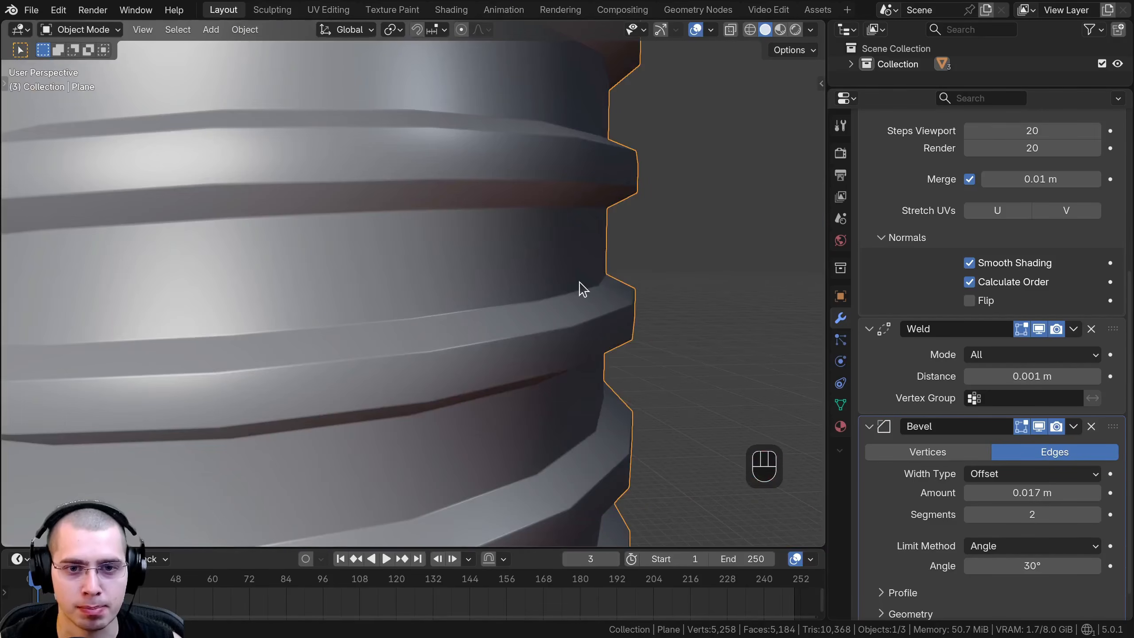
# Examine the threaded cylinder's bevelled edges and shading from several distances, with selection toggled.
pyautogui.scroll(-6, 623, 308)
pyautogui.press('a')
pyautogui.moveTo(369, 459); pyautogui.dragTo(410, 340, button='middle')
pyautogui.scroll(2, 410, 341)
pyautogui.click(383, 253)
pyautogui.scroll(-3, 382, 253)
pyautogui.moveTo(384, 255); pyautogui.dragTo(443, 278, button='middle')
pyautogui.press('a')
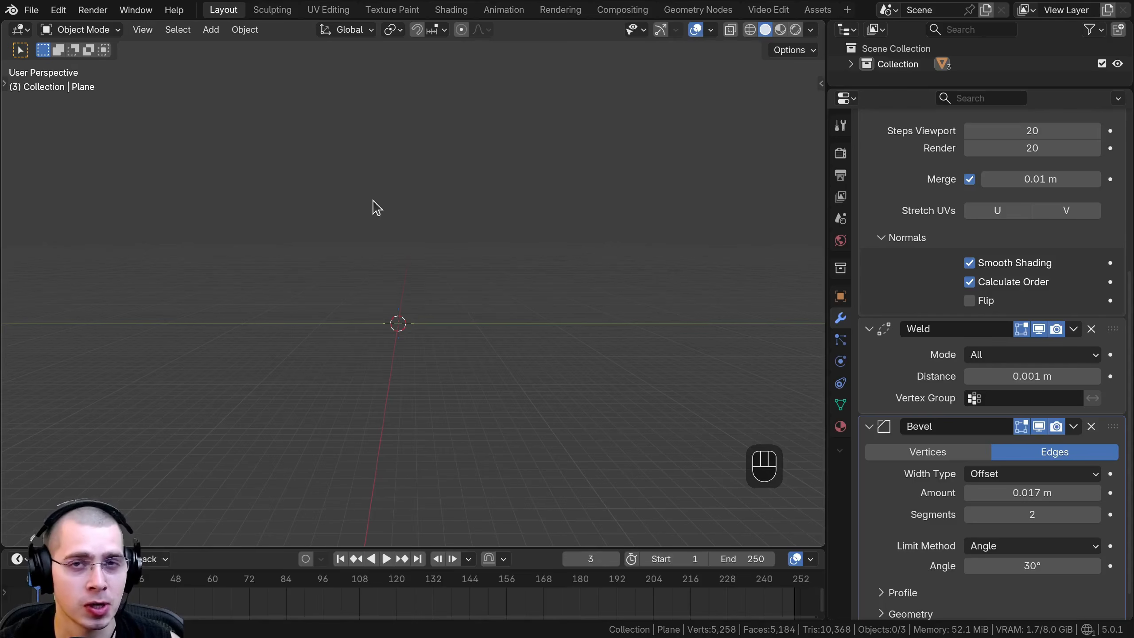
# Add a Bézier curve at the world origin, frame it and widen the viewport.
pyautogui.hotkey('shift', 'a')
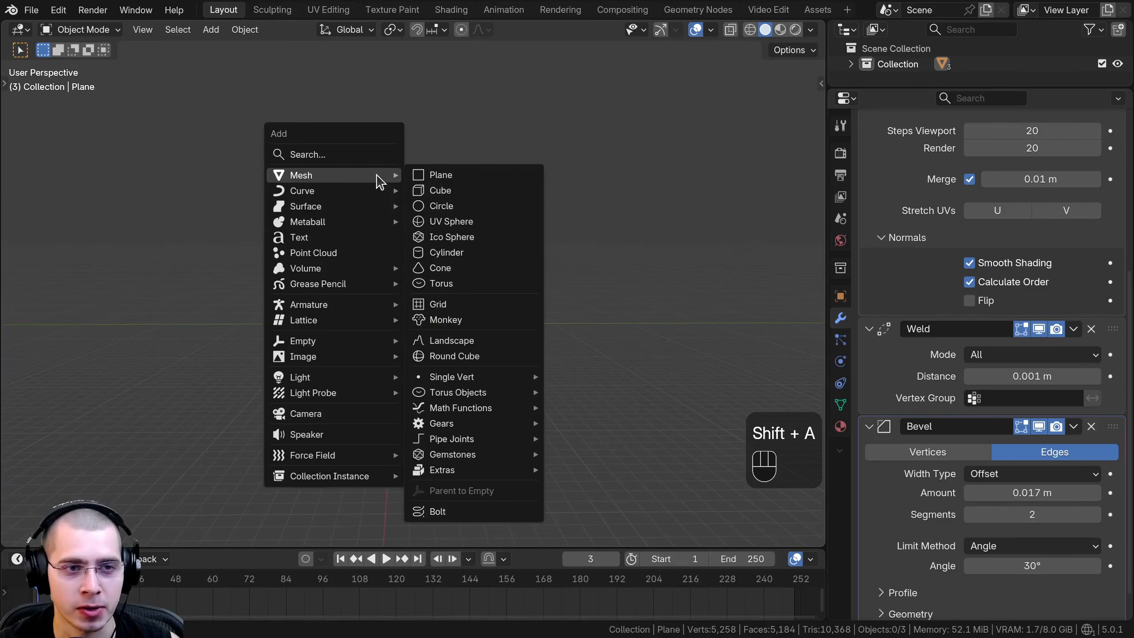
pyautogui.moveTo(340, 194)
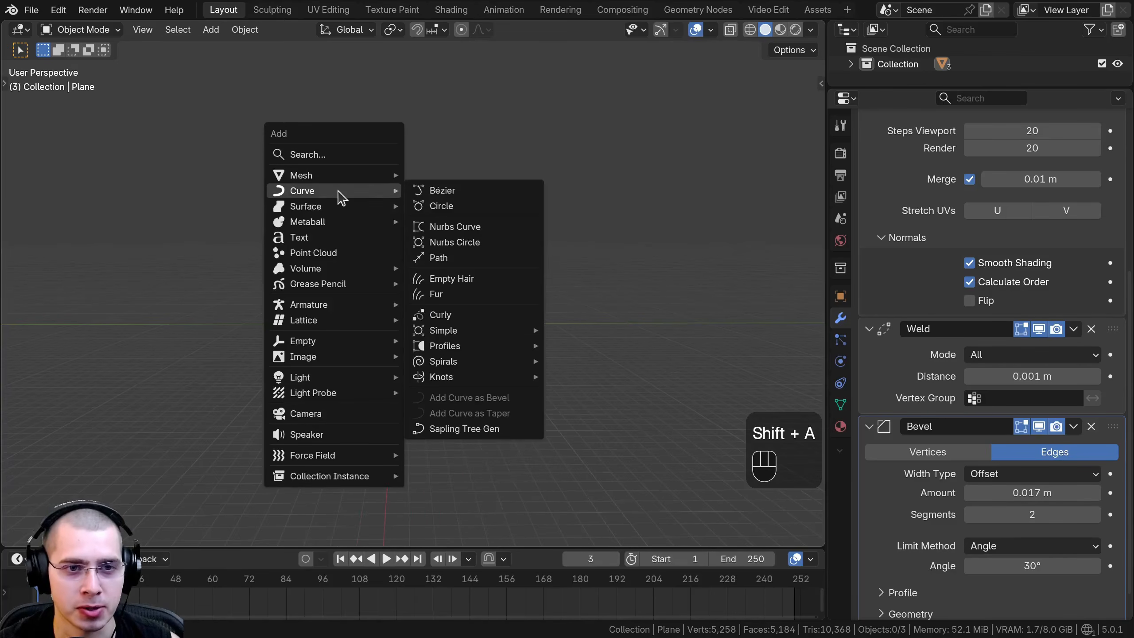
pyautogui.click(460, 196)
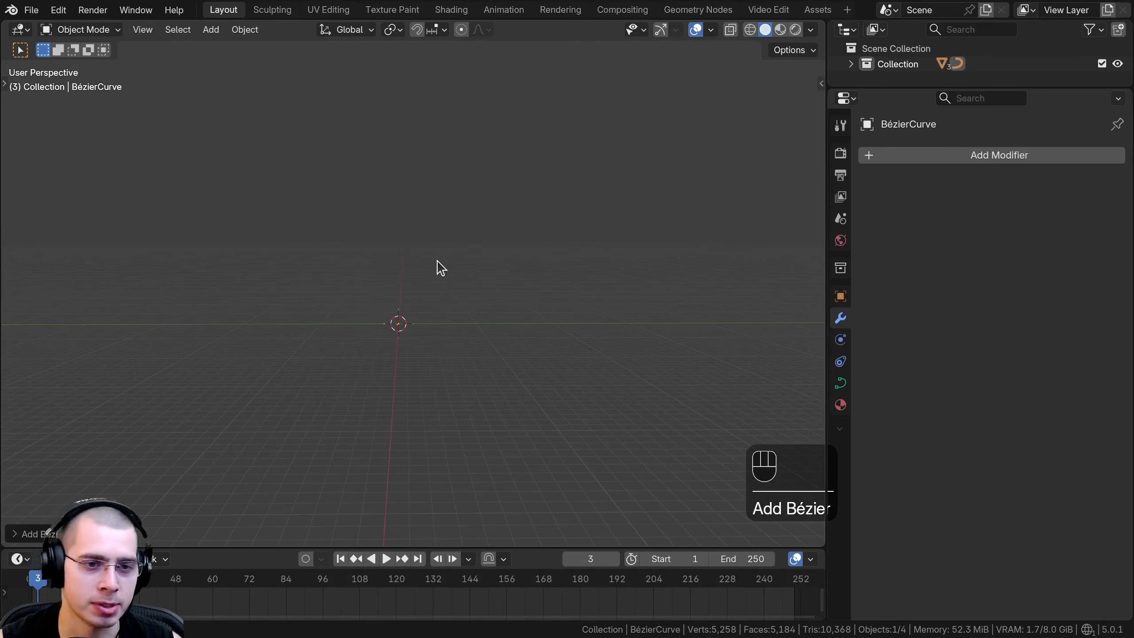
pyautogui.press('KP_Decimal')
pyautogui.moveTo(826, 325); pyautogui.dragTo(885, 324)
# In Edit Mode, rotate all of the Bézier curve's points 90° around the global Y axis.
pyautogui.press('Tab')
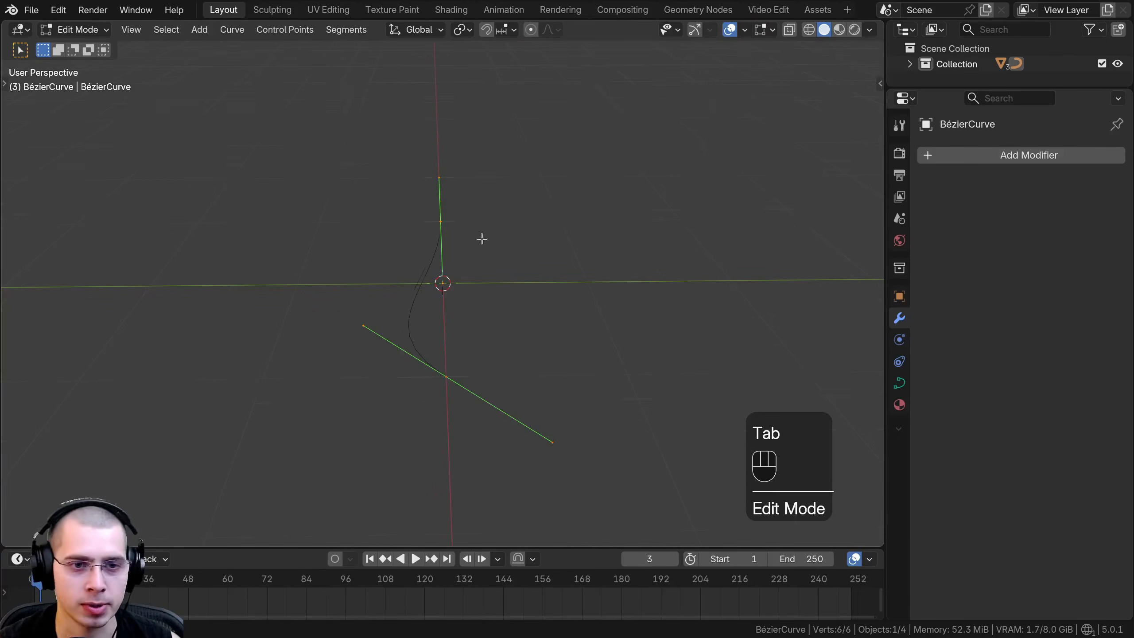
pyautogui.press('r')
pyautogui.press('x')
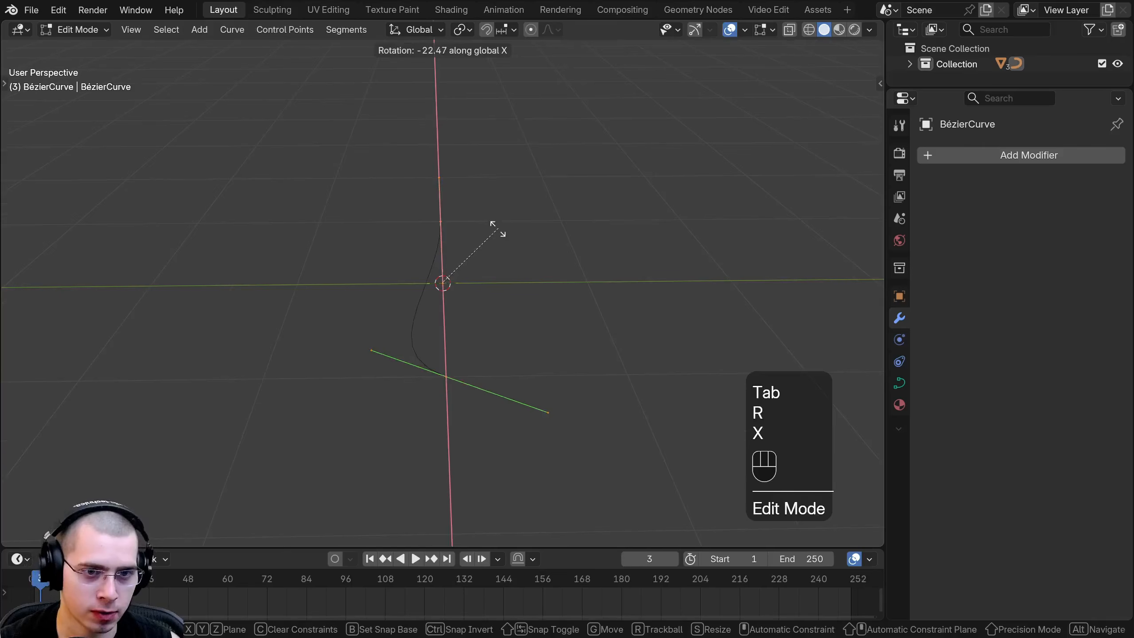
pyautogui.press('y')
pyautogui.press('9')
pyautogui.press('0')
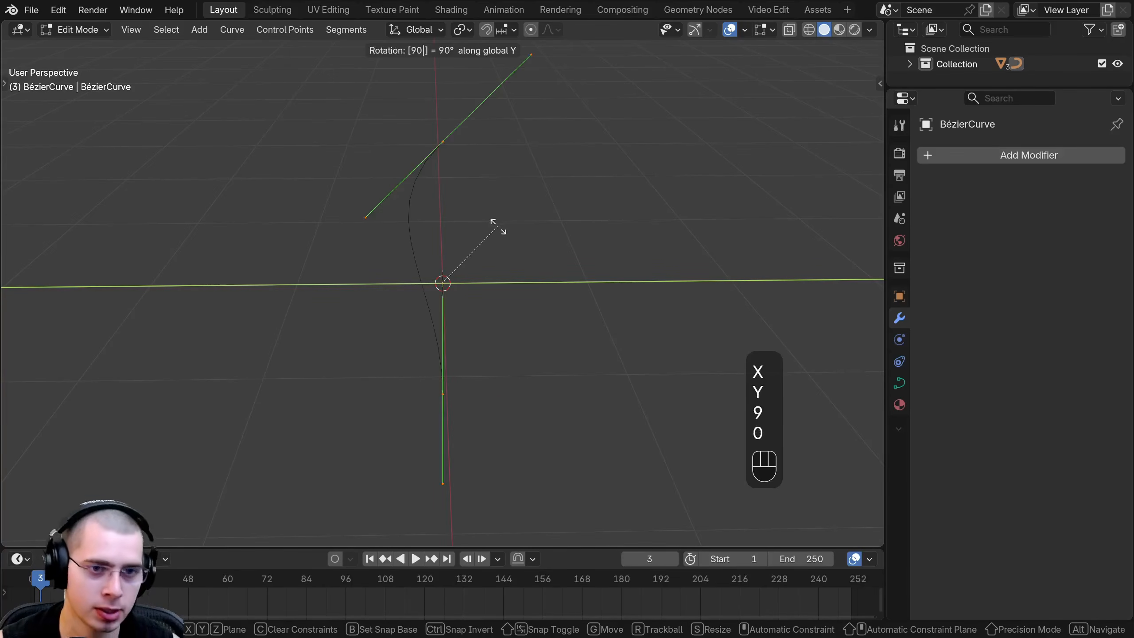
pyautogui.press('Return')
# Move the whole curve sideways, away from the object's origin.
pyautogui.press('g')
pyautogui.moveTo(509, 251); pyautogui.dragTo(458, 219, button='middle')
pyautogui.middleClick(460, 212)
pyautogui.click(390, 210)
pyautogui.scroll(-2, 410, 221)
pyautogui.press('g')
pyautogui.click(374, 224)
# Add a Screw modifier to the Bézier curve.
pyautogui.click(1013, 156)
pyautogui.write('sc')
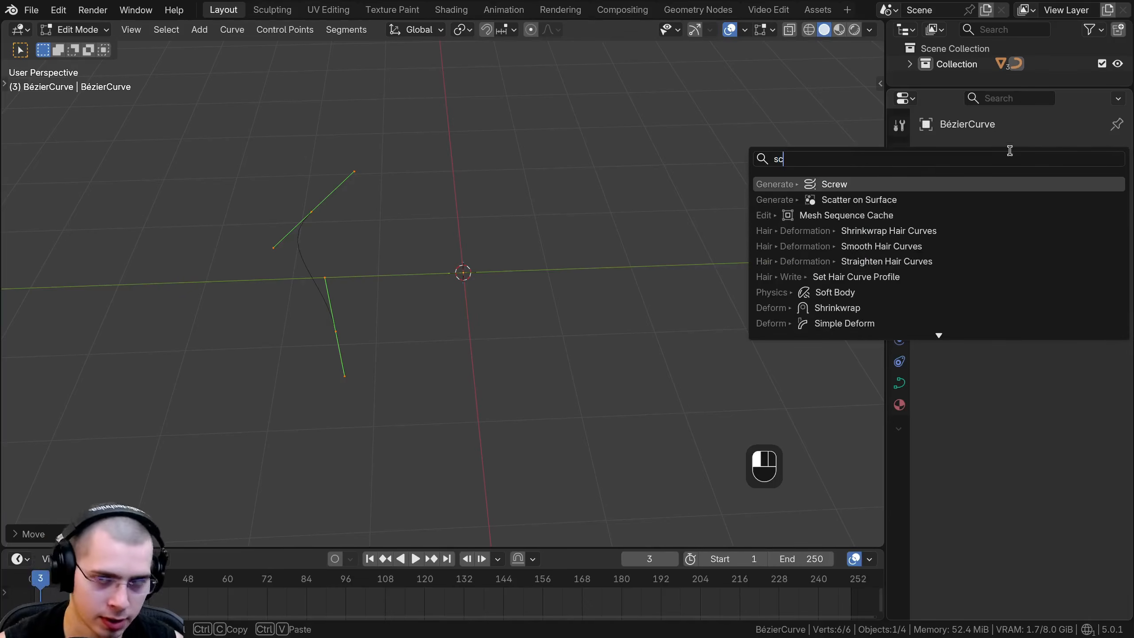
pyautogui.click(787, 185)
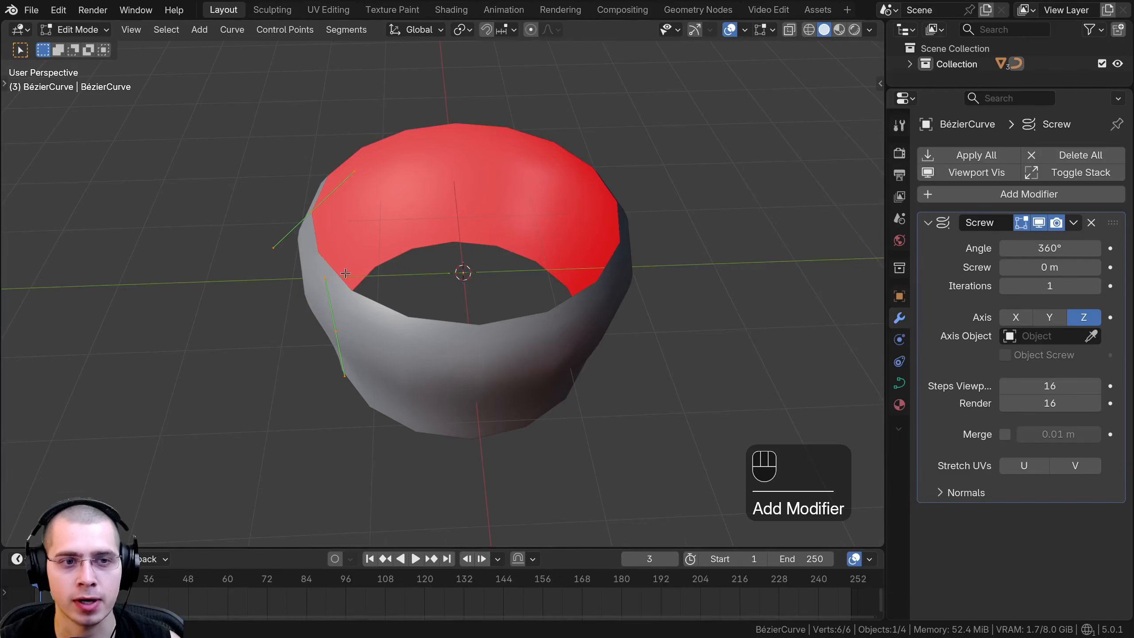
# Move the curve's upper control point along the Y axis and scale up its handles.
pyautogui.click(359, 221)
pyautogui.press('g')
pyautogui.press('y')
pyautogui.moveTo(346, 273); pyautogui.dragTo(383, 166, button='middle')
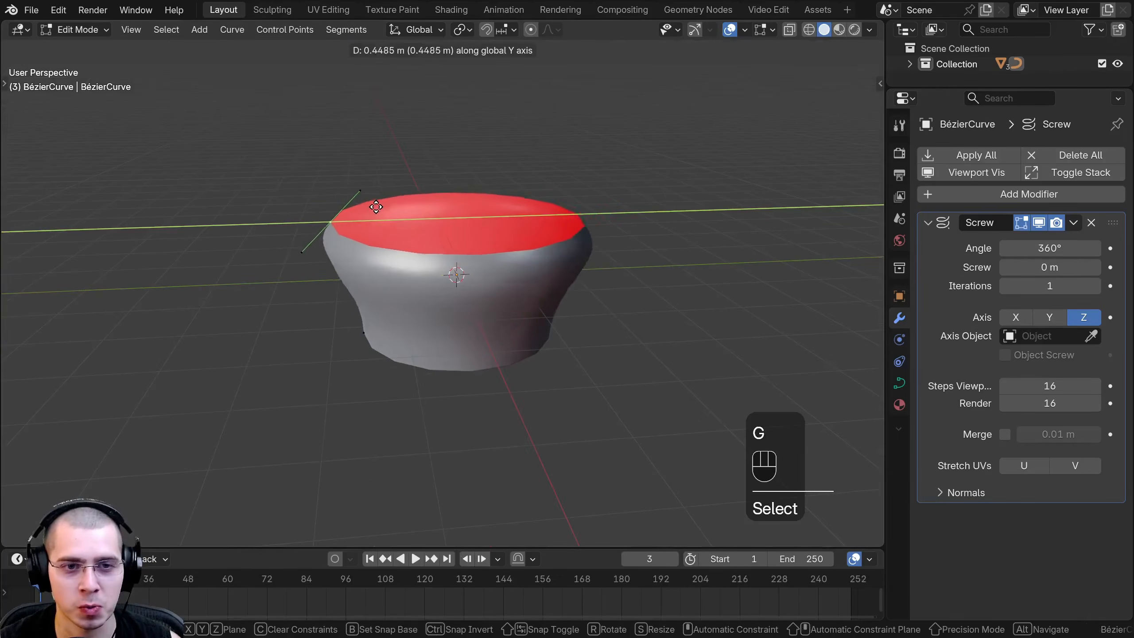
pyautogui.click(377, 206)
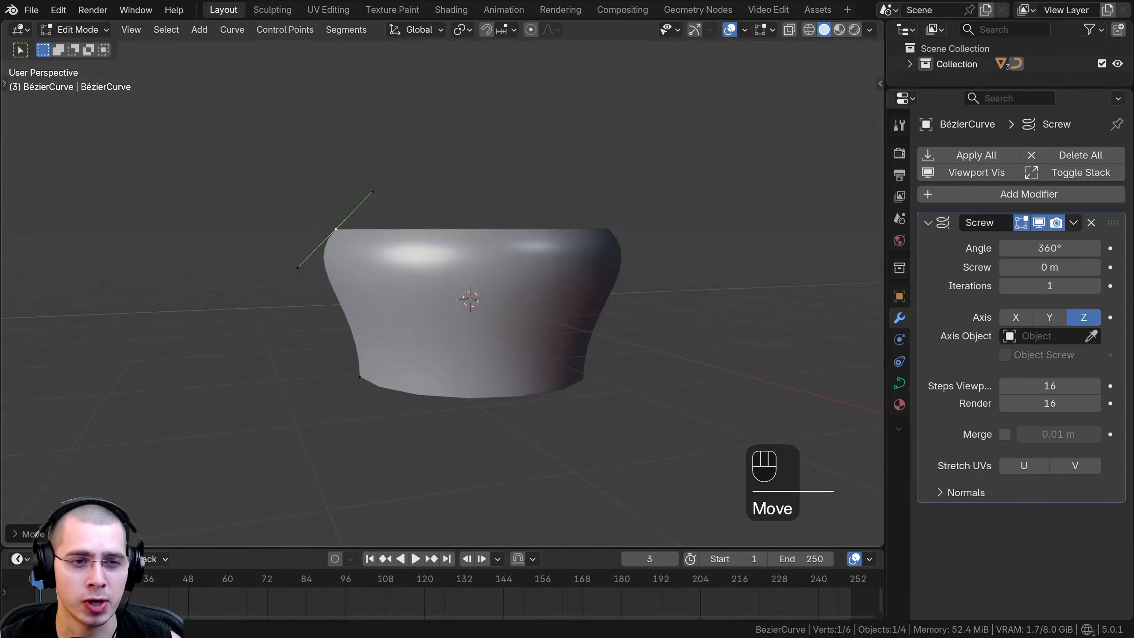
pyautogui.press('s')
pyautogui.click(358, 220)
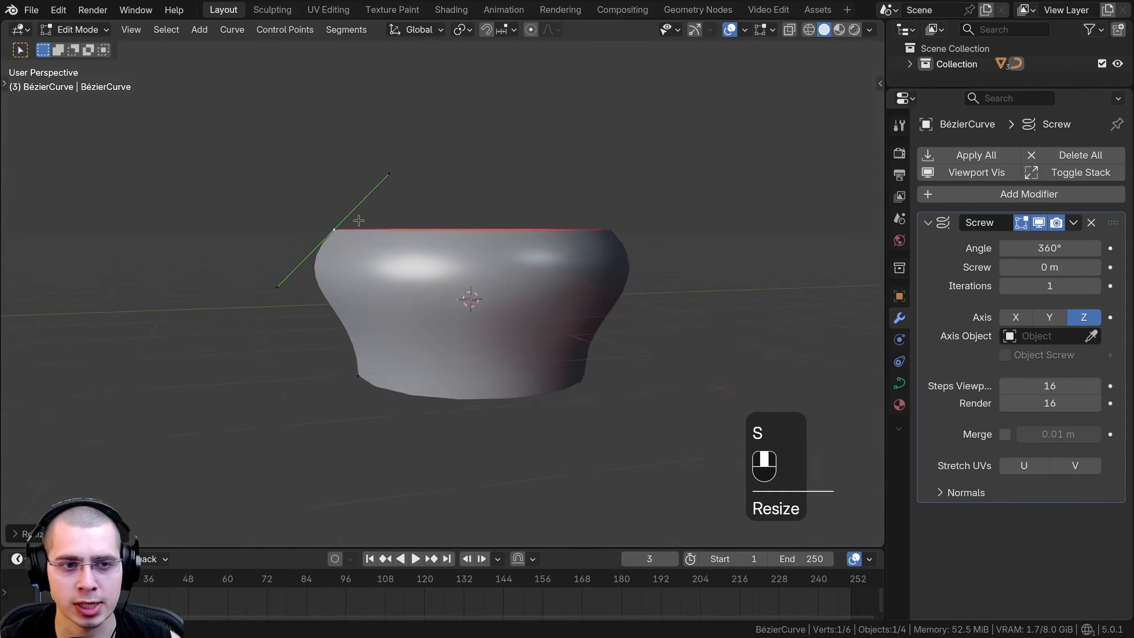
# Try moving the upper control point and its handle to reshape the revolved surface.
pyautogui.moveTo(358, 221); pyautogui.dragTo(338, 223, button='middle')
pyautogui.press('g')
pyautogui.rightClick(391, 219)
pyautogui.click(382, 173)
pyautogui.press('g')
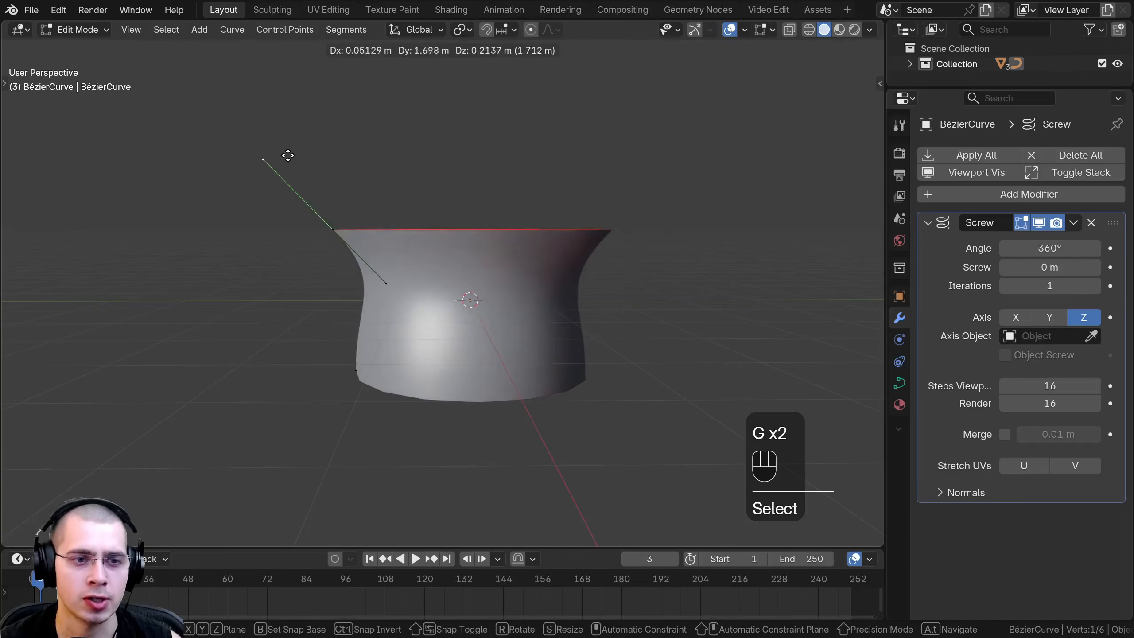
pyautogui.rightClick(360, 200)
pyautogui.press('g')
pyautogui.rightClick(375, 279)
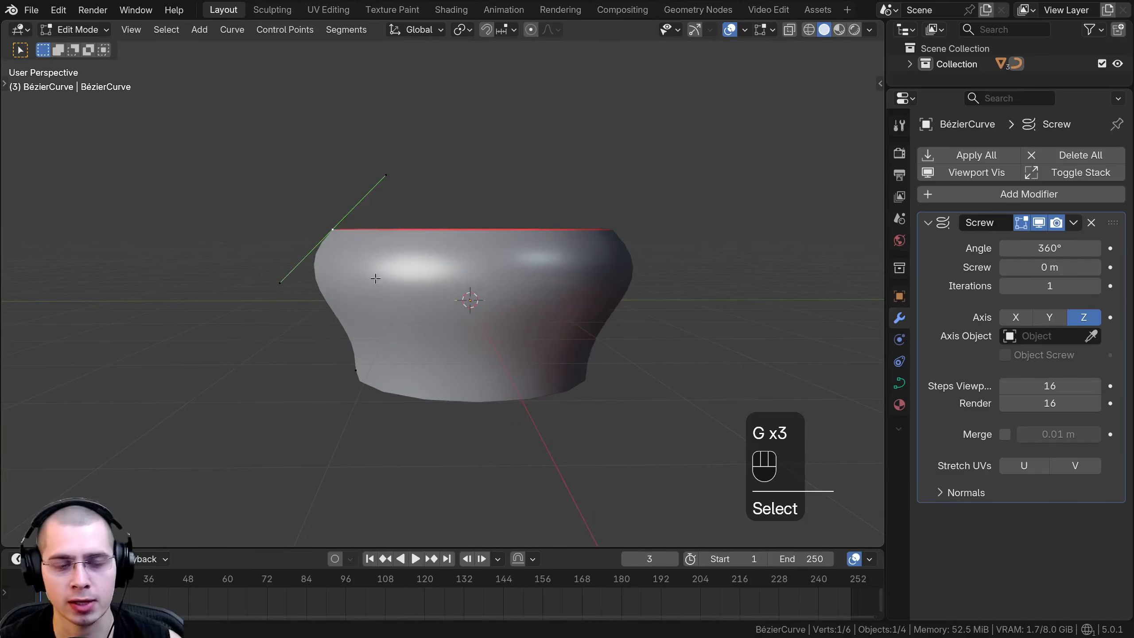
# In front view, move the upper control point down and close to the axis and shrink its handles, forming a glass base.
pyautogui.press('KP_1')
pyautogui.press('a')
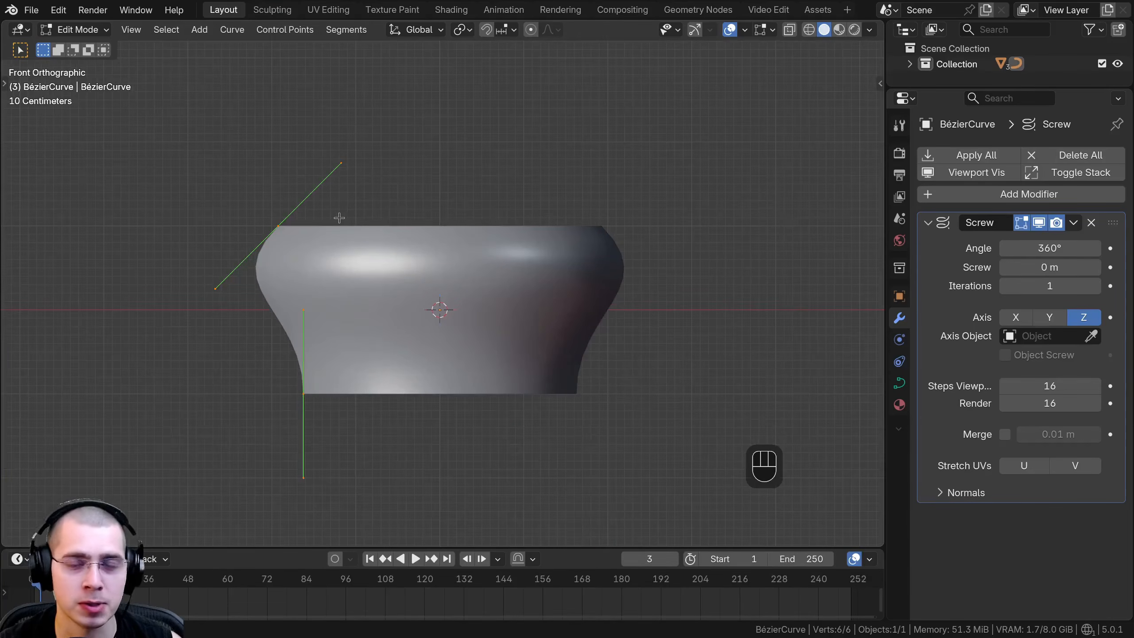
pyautogui.click(284, 223)
pyautogui.press('g')
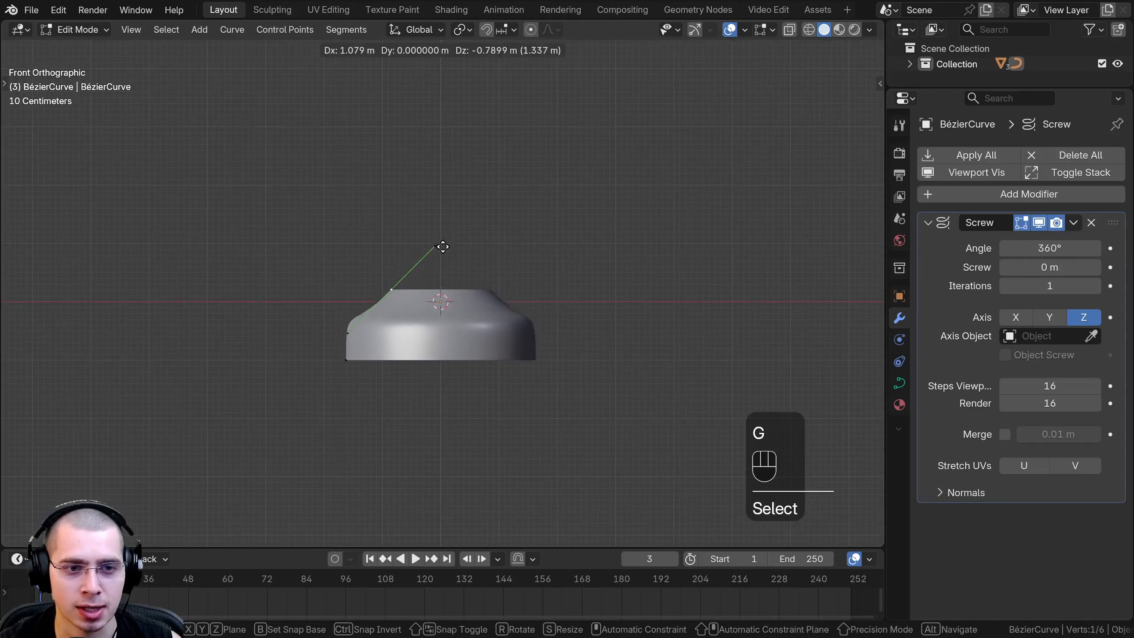
pyautogui.click(492, 234)
pyautogui.press('s')
pyautogui.press('r')
pyautogui.press('g')
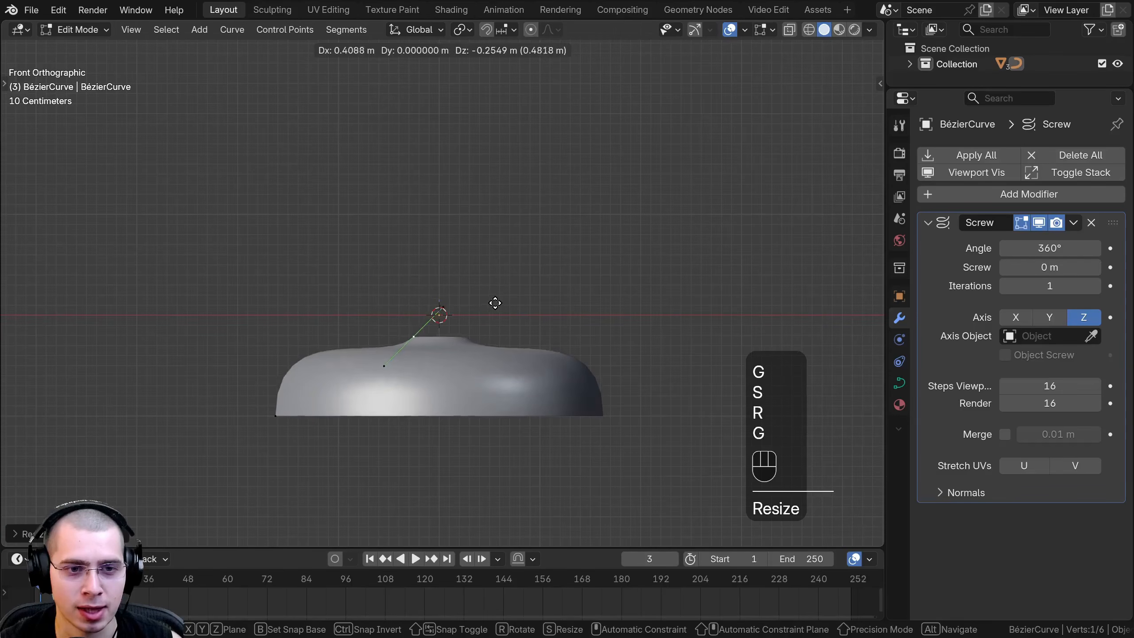
pyautogui.click(491, 304)
# Extrude a new control point upward for the stem, then rotate it and move it close to the axis.
pyautogui.keyDown('shift'); pyautogui.moveTo(470, 279); pyautogui.dragTo(468, 378, button='middle'); pyautogui.keyUp('shift')
pyautogui.press('e')
pyautogui.click(446, 188)
pyautogui.press('r')
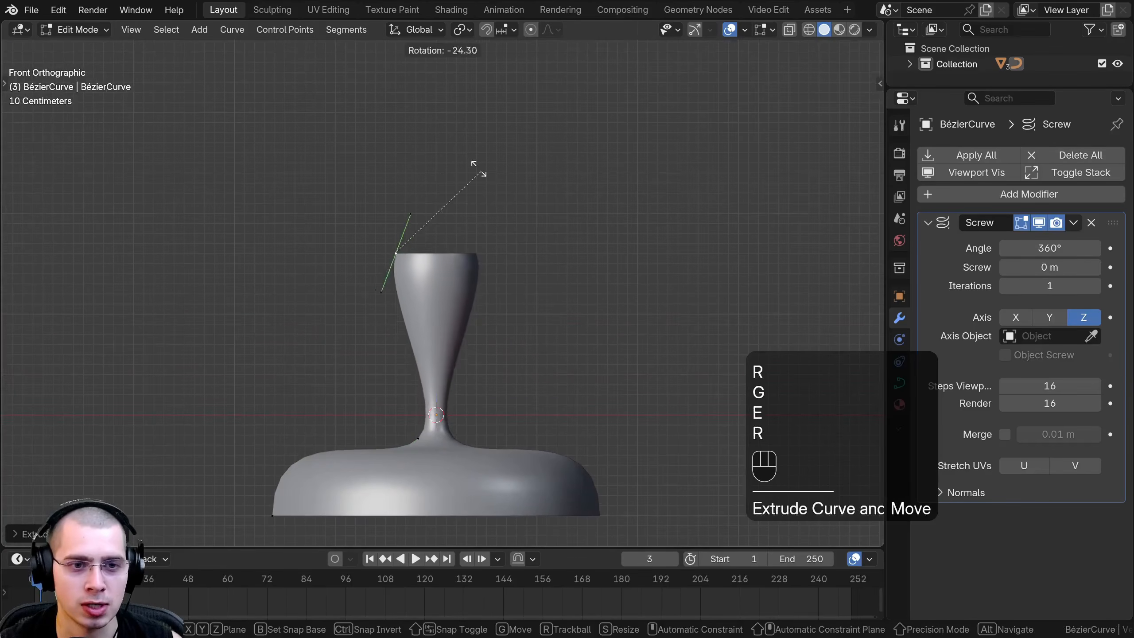
pyautogui.click(433, 156)
pyautogui.press('g')
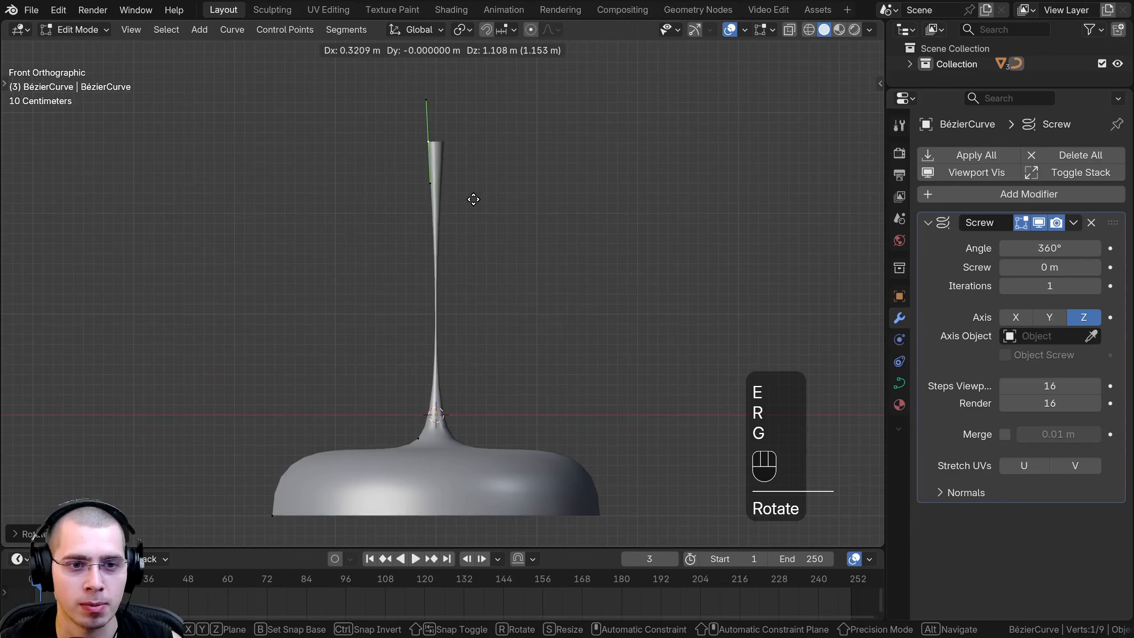
pyautogui.click(471, 200)
# Reposition the control point where the stem meets the base to slim the stem.
pyautogui.click(415, 434)
pyautogui.press('g')
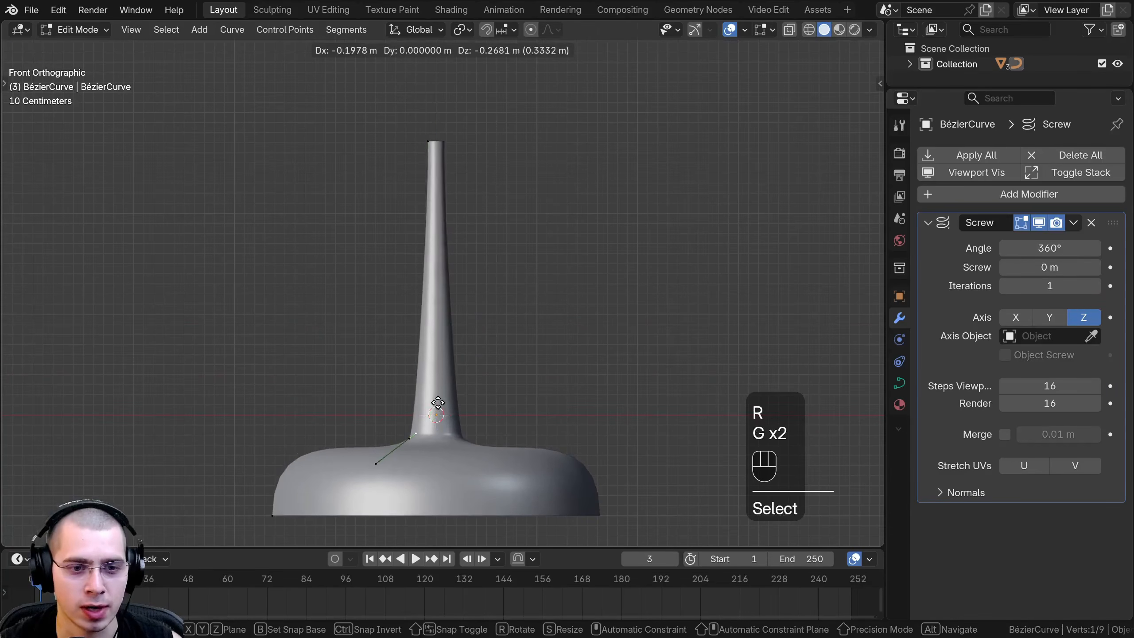
pyautogui.click(414, 439)
pyautogui.press('g')
pyautogui.click(422, 434)
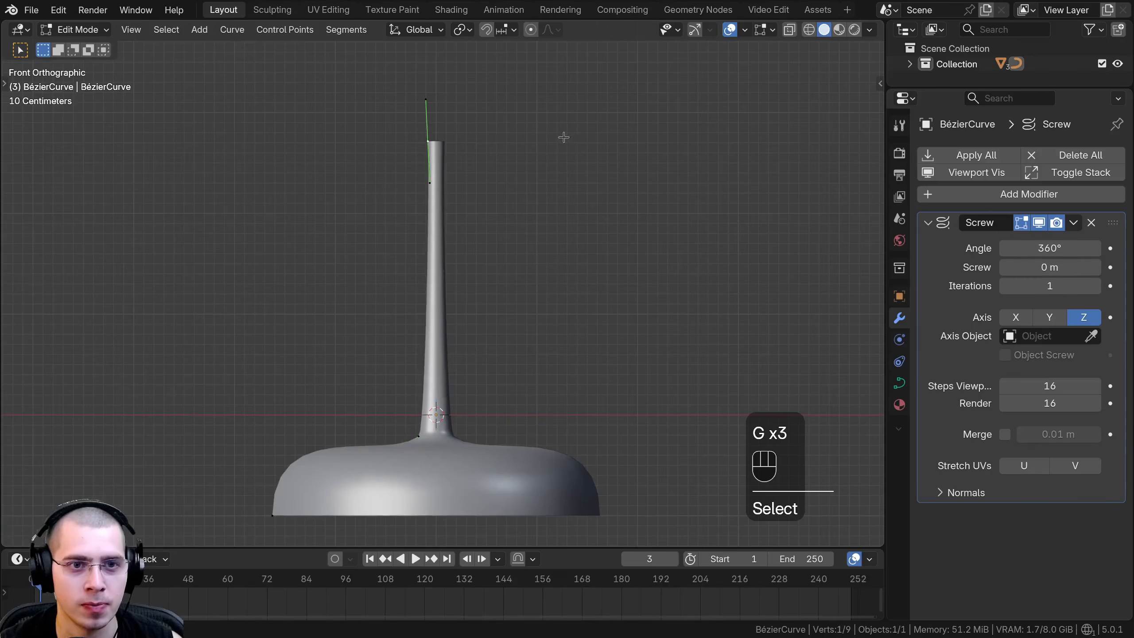
# Scale down the handles of the stem's top control point, rotate them upright and adjust its position.
pyautogui.press('s')
pyautogui.click(498, 138)
pyautogui.press('r')
pyautogui.click(498, 142)
pyautogui.press('g')
pyautogui.click(498, 140)
# Extrude a control point up and outward from the stem's top, enlarging its handles to form a rounded bowl.
pyautogui.keyDown('shift'); pyautogui.moveTo(498, 144); pyautogui.dragTo(501, 294, button='middle'); pyautogui.keyUp('shift')
pyautogui.scroll(1, 502, 302)
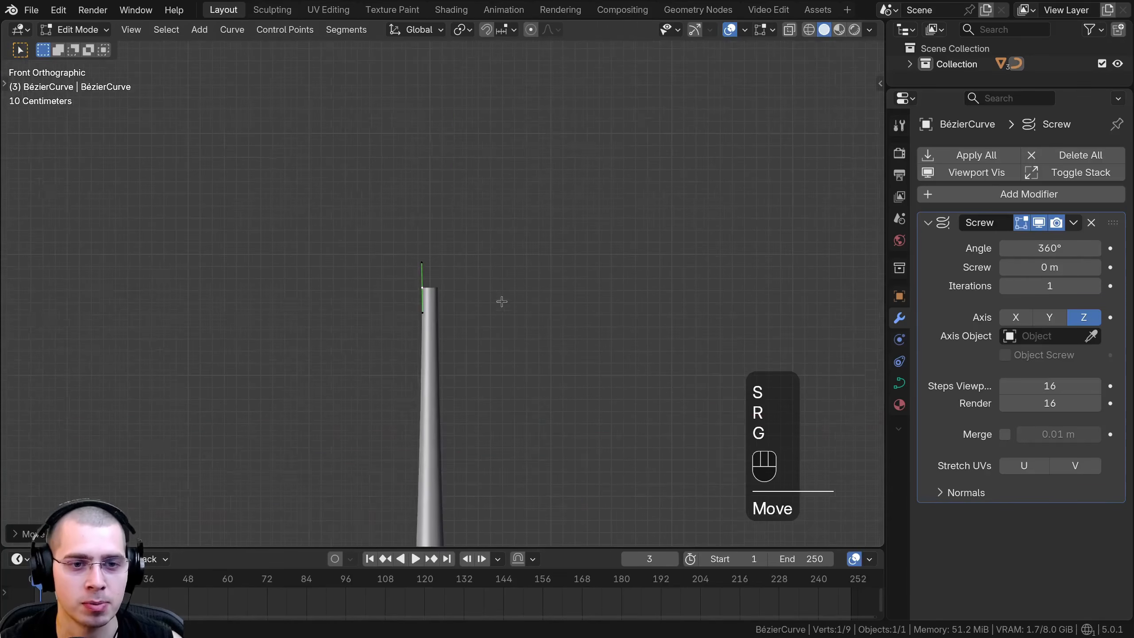
pyautogui.scroll(-3, 502, 301)
pyautogui.press('e')
pyautogui.click(417, 218)
pyautogui.press('s')
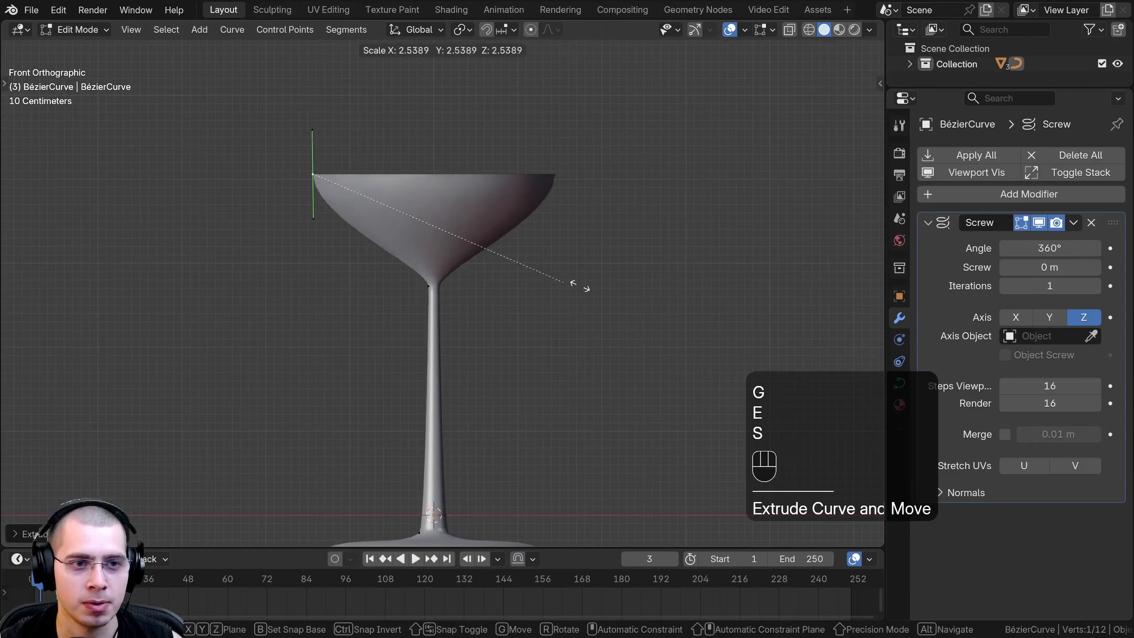
pyautogui.click(859, 353)
pyautogui.press('g')
pyautogui.click(762, 281)
# Move the base's outer control point to flatten the glass's foot and return to Object Mode.
pyautogui.scroll(-3, 670, 250)
pyautogui.press('b')
pyautogui.moveTo(245, 116); pyautogui.dragTo(658, 385)
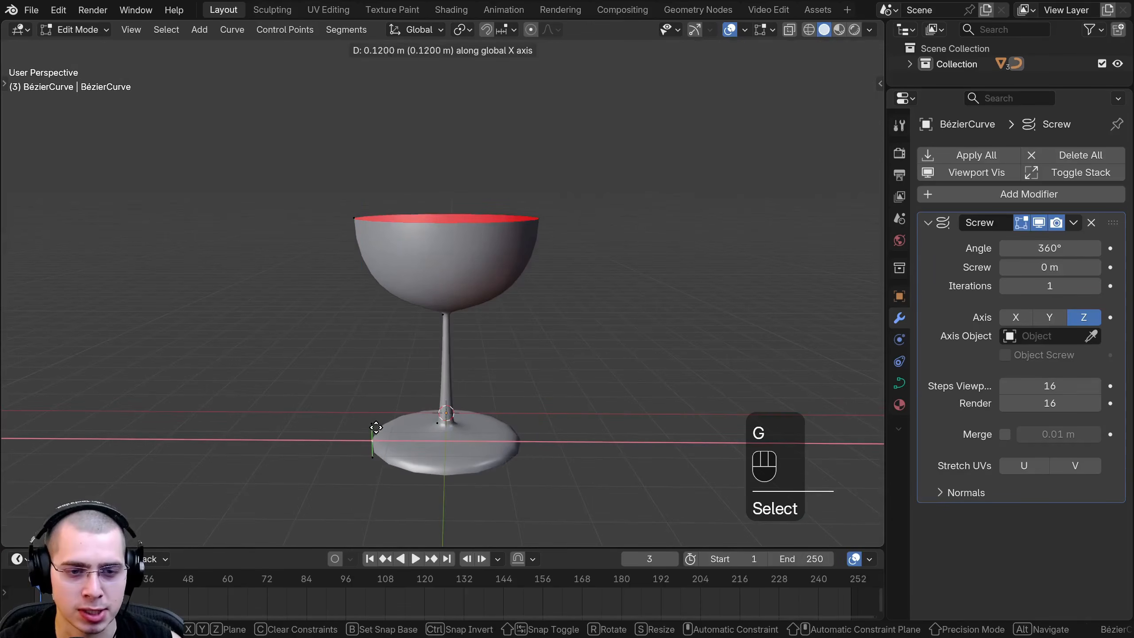
pyautogui.click(380, 431)
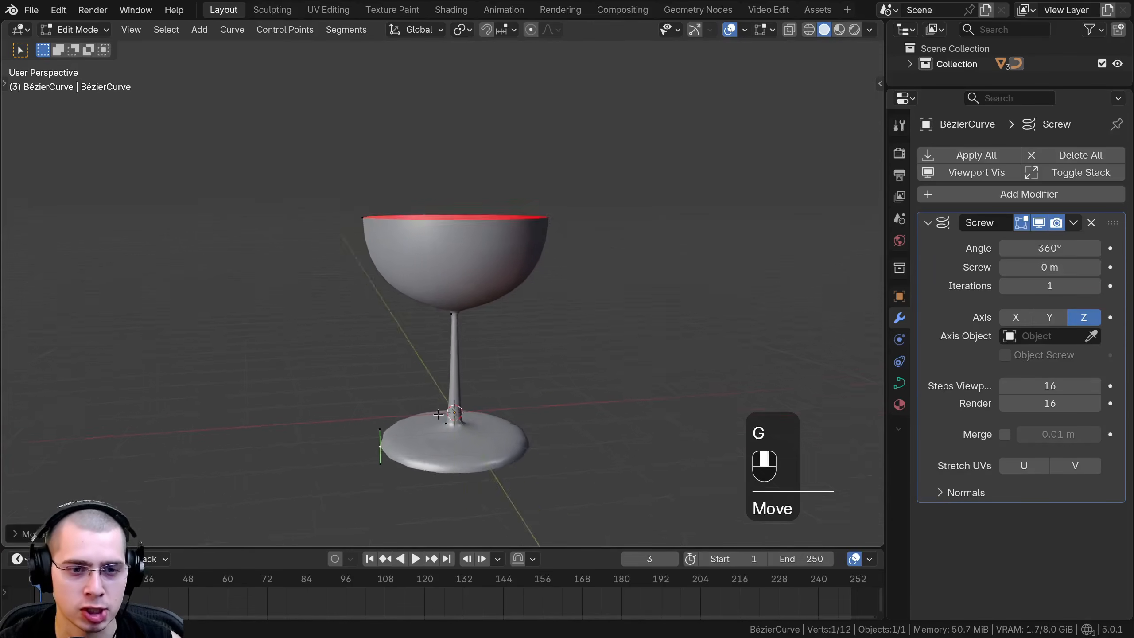
pyautogui.press('g')
pyautogui.click(443, 416)
pyautogui.press('Tab')
# Add a Solidify modifier to the glass with a thickness of 0.123 m.
pyautogui.moveTo(451, 331); pyautogui.dragTo(458, 430, button='middle')
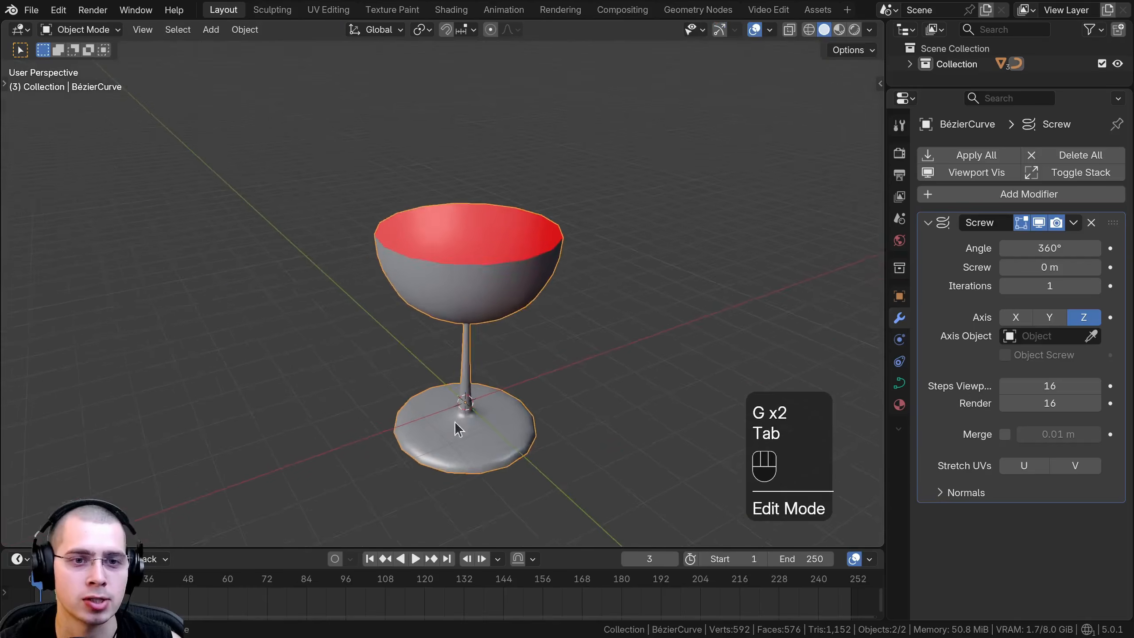
pyautogui.scroll(3, 458, 430)
pyautogui.click(990, 195)
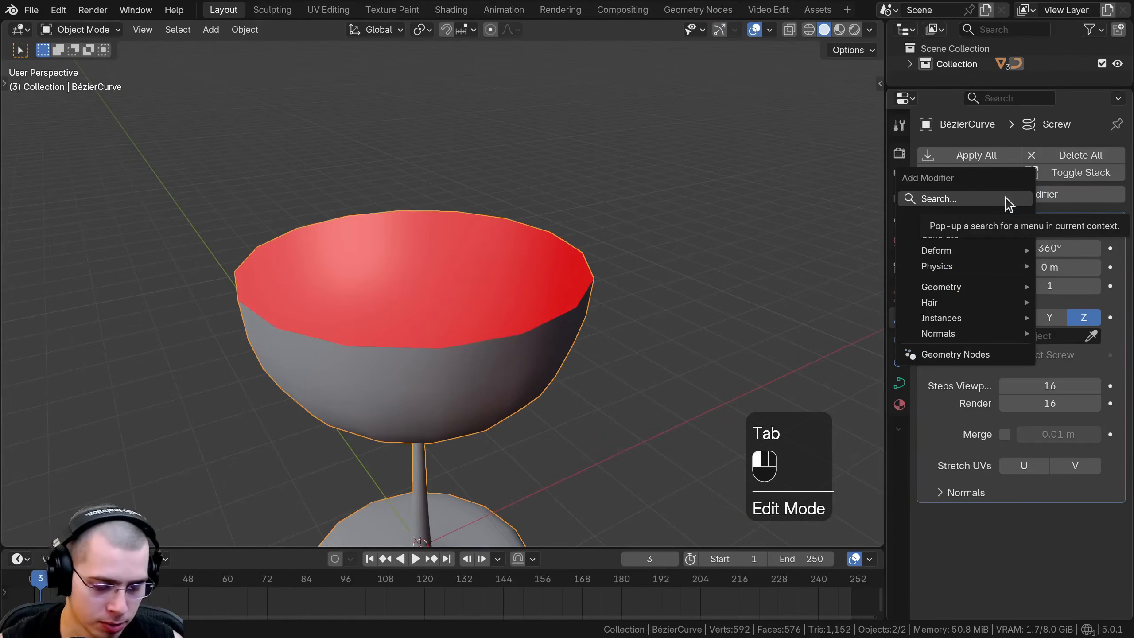
pyautogui.click(1009, 199)
pyautogui.write('sol')
pyautogui.press('Return')
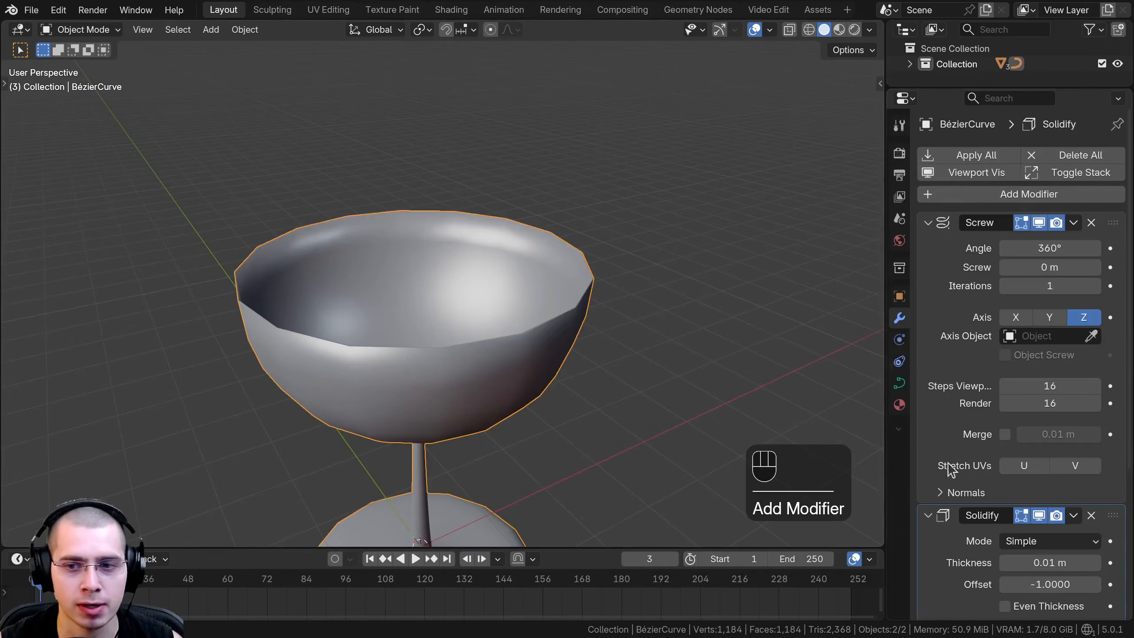
pyautogui.scroll(-5, 950, 469)
pyautogui.keyDown('shift'); pyautogui.moveTo(1043, 405); pyautogui.dragTo(1072, 405); pyautogui.keyUp('shift')
# Add a Subdivision modifier to the glass.
pyautogui.scroll(5, 1010, 239)
pyautogui.click(996, 195)
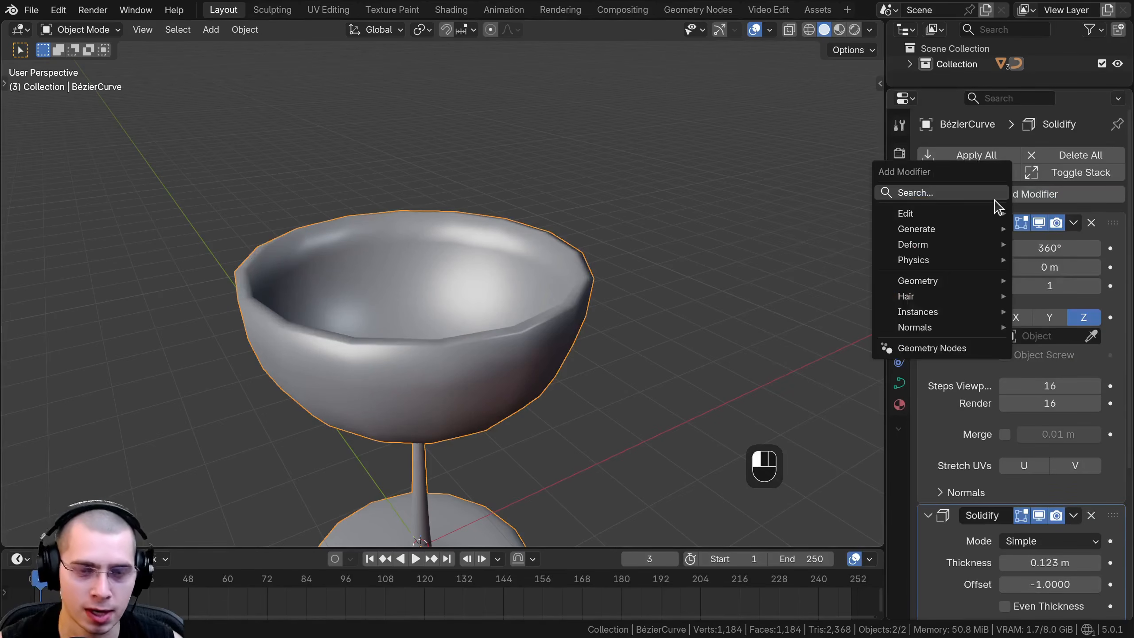
pyautogui.write('sub')
pyautogui.press('Return')
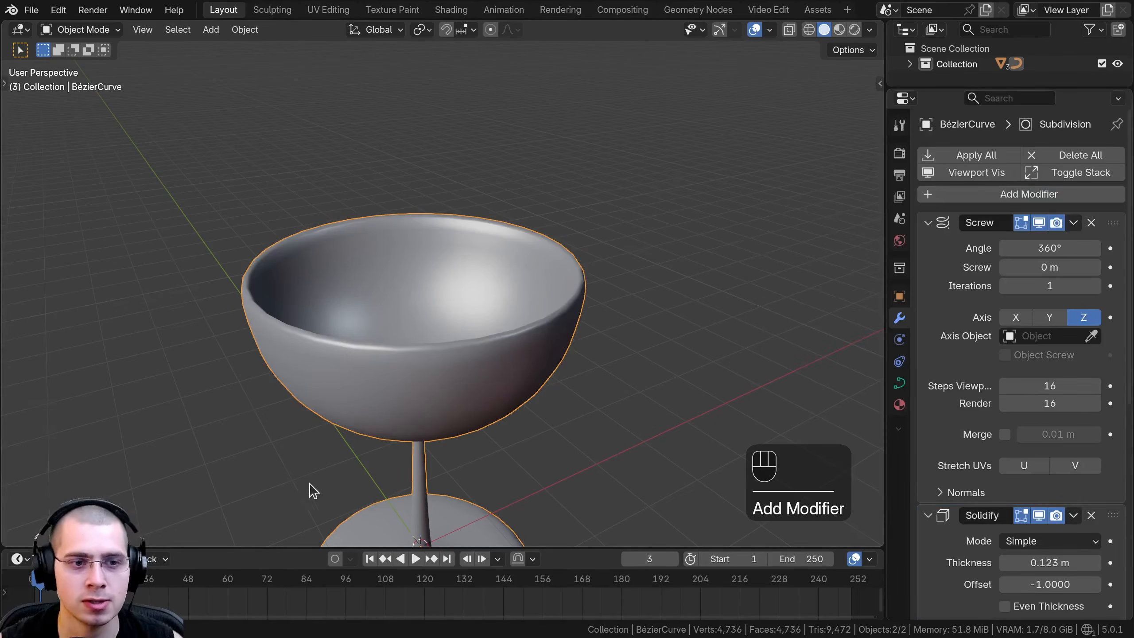
# Open the glass's curve in Edit Mode and select the control point at the bowl's rim.
pyautogui.scroll(-4, 319, 395)
pyautogui.moveTo(319, 395); pyautogui.dragTo(325, 324, button='middle')
pyautogui.press('Tab')
pyautogui.scroll(2, 325, 317)
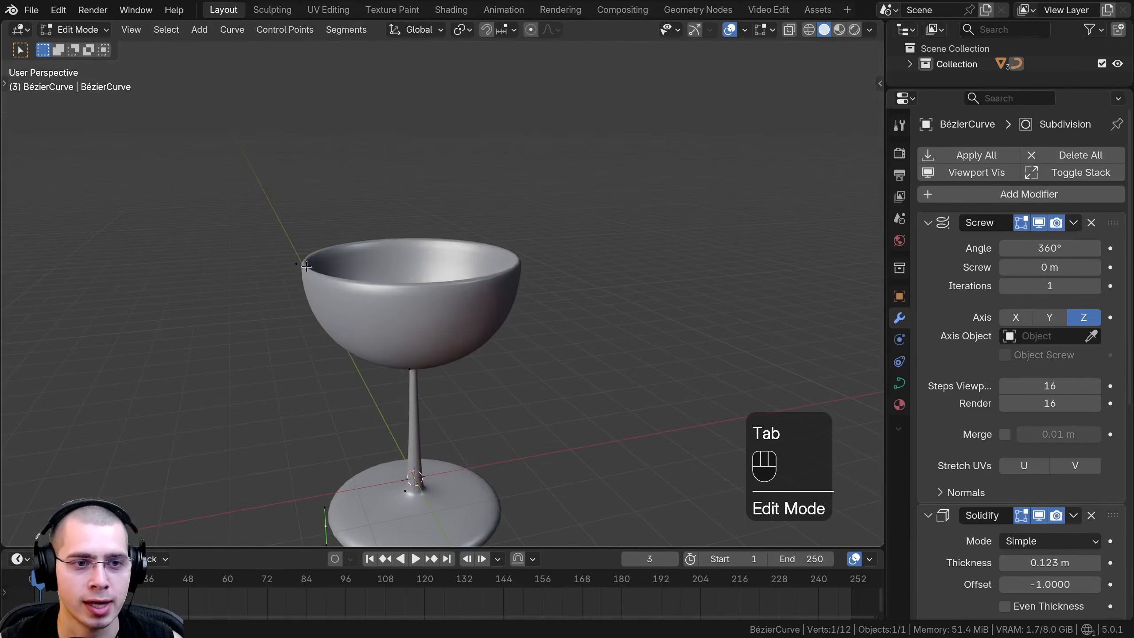
pyautogui.rightClick(303, 267)
pyautogui.moveTo(303, 267)
pyautogui.mouseDown(button='middle')
pyautogui.moveTo(279, 269)
pyautogui.moveTo(319, 283)
pyautogui.mouseUp(button='middle')
# Try moving the rim control point along the X axis to widen the bowl.
pyautogui.press('g')
pyautogui.press('x')
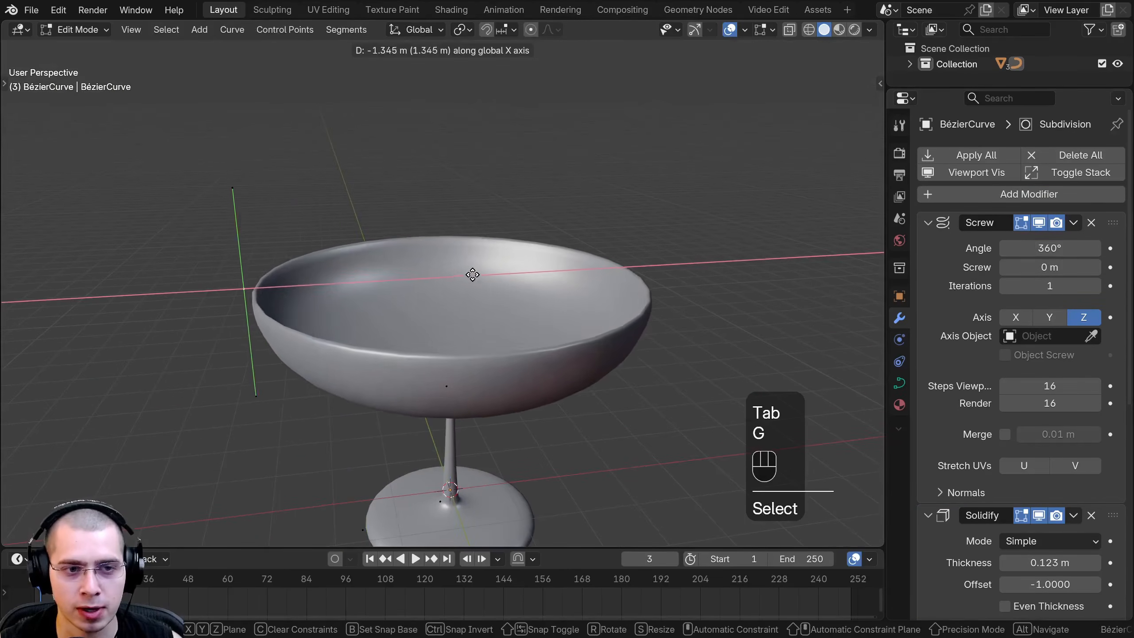
pyautogui.rightClick(553, 276)
pyautogui.moveTo(464, 316)
pyautogui.mouseDown(button='middle')
pyautogui.moveTo(461, 287)
pyautogui.moveTo(479, 310)
pyautogui.mouseUp(button='middle')
pyautogui.press('g')
pyautogui.rightClick(484, 256)
# Adjust the bowl's height and width by moving the rim point along the Z and X axes, and return to Object Mode.
pyautogui.press('g')
pyautogui.middleClick(473, 312)
pyautogui.click(466, 314)
pyautogui.press('g')
pyautogui.press('z')
pyautogui.click(470, 280)
pyautogui.press('g')
pyautogui.middleClick(490, 277)
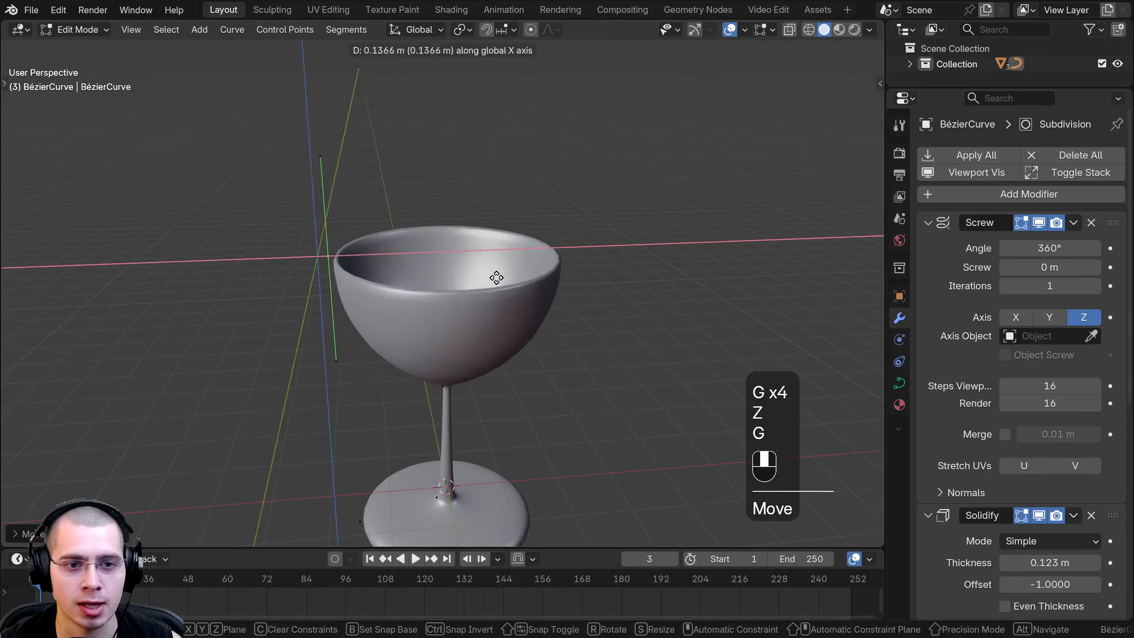
pyautogui.click(511, 279)
pyautogui.press('Tab')
pyautogui.scroll(-2, 491, 353)
pyautogui.moveTo(480, 390); pyautogui.dragTo(500, 372, button='middle')
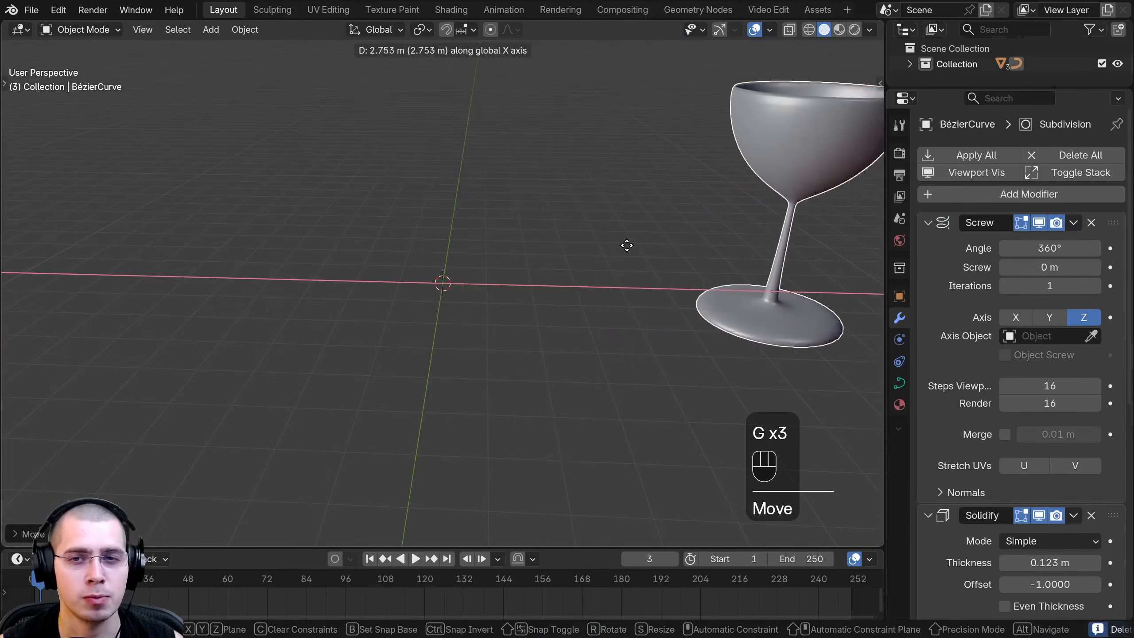
# Place the glass farther along the X axis, away from the world origin, and clear the selection.
pyautogui.click(737, 246)
pyautogui.keyDown('shift'); pyautogui.moveTo(574, 261); pyautogui.dragTo(565, 286, button='middle'); pyautogui.keyUp('shift')
pyautogui.moveTo(564, 285); pyautogui.dragTo(547, 329, button='middle')
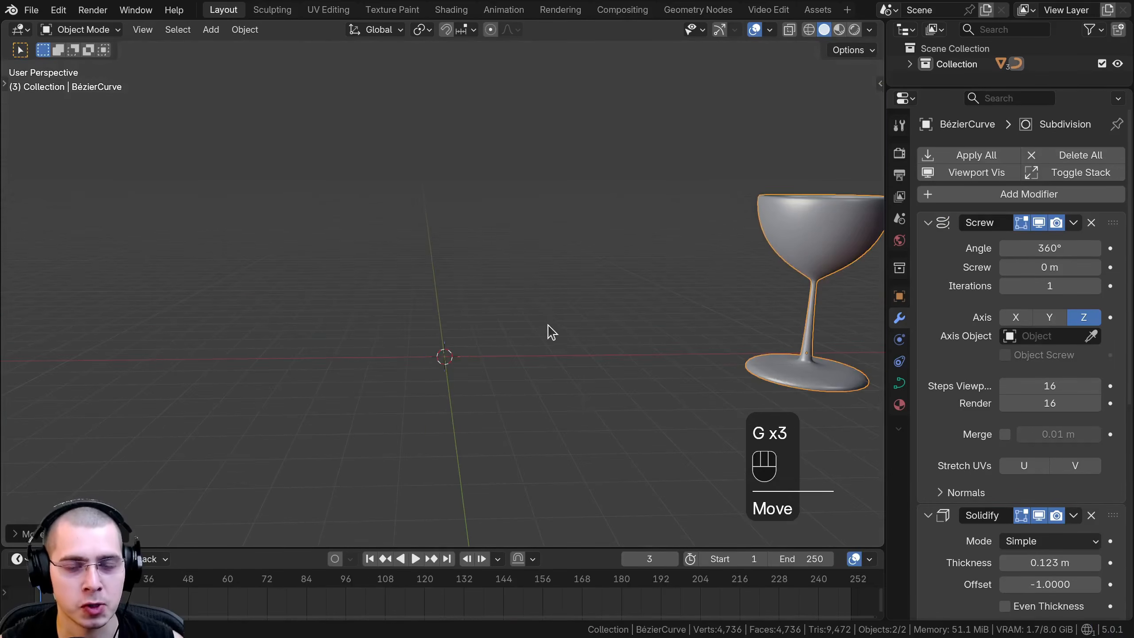
pyautogui.press('a')
# Add a mesh circle with 16 vertices and a 1 m radius at the world origin.
pyautogui.moveTo(494, 360); pyautogui.dragTo(447, 199, button='middle')
pyautogui.hotkey('shift', 'a')
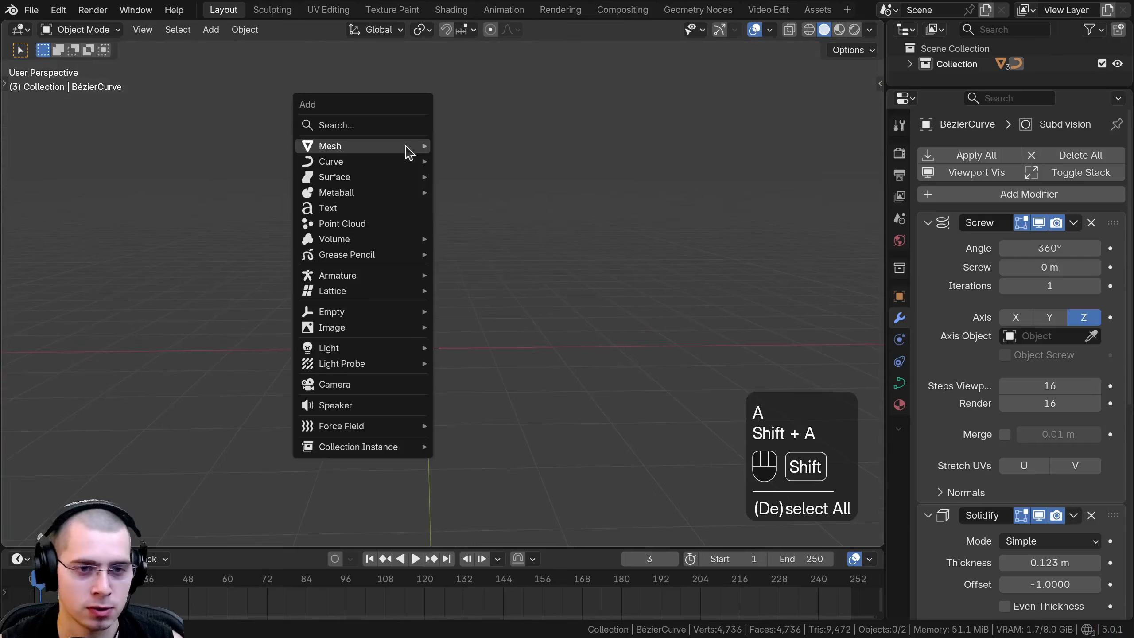
pyautogui.moveTo(407, 152)
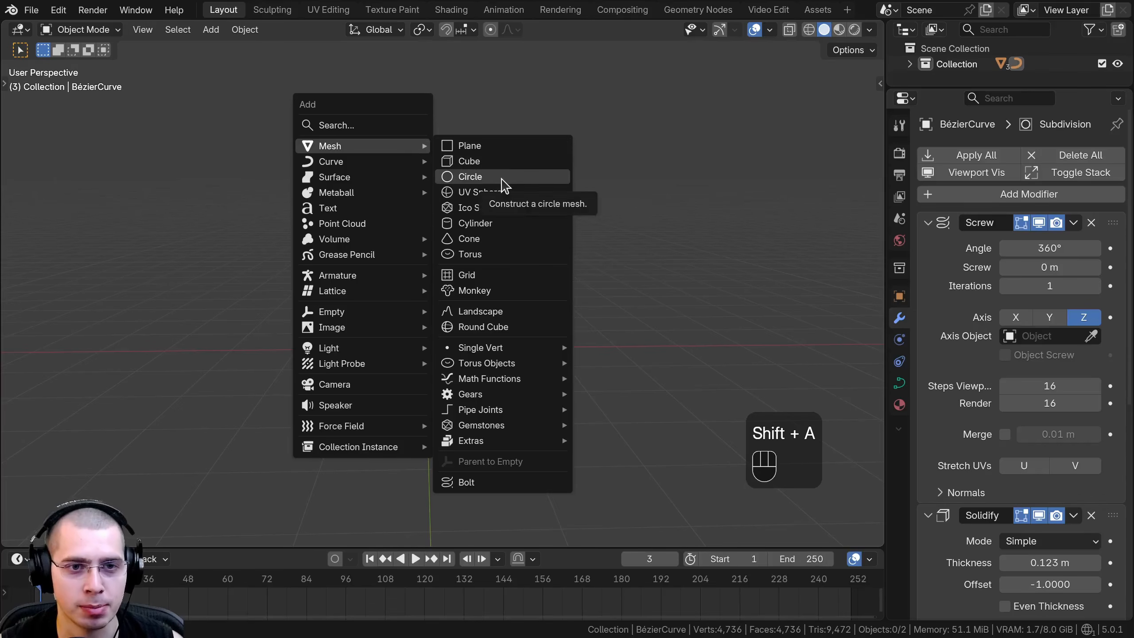
pyautogui.click(469, 176)
pyautogui.click(23, 533)
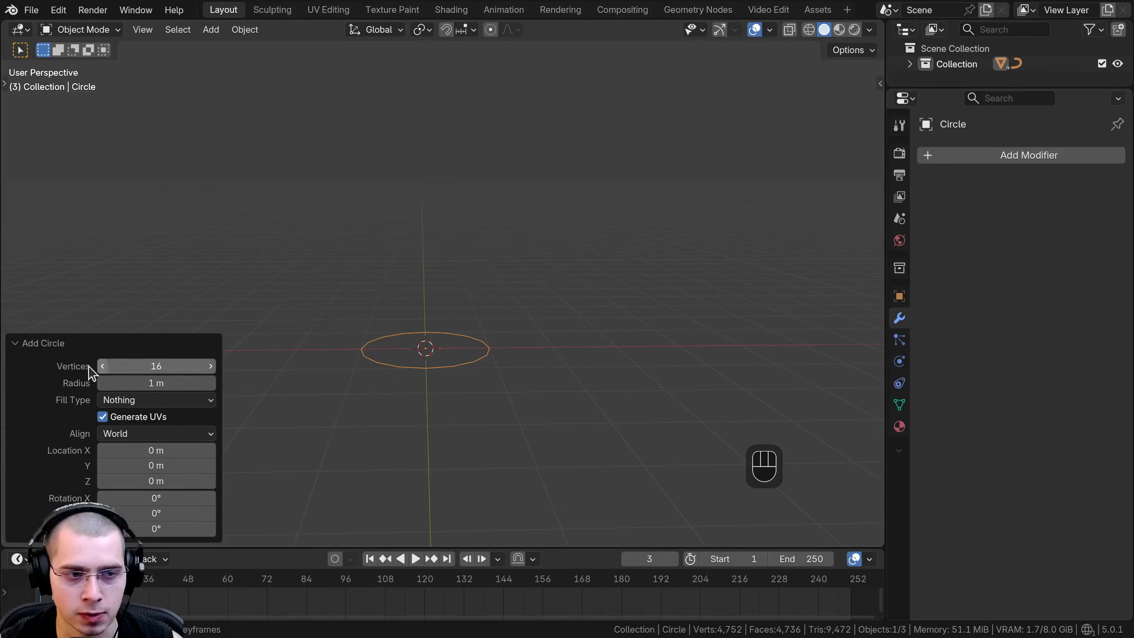
pyautogui.click(51, 343)
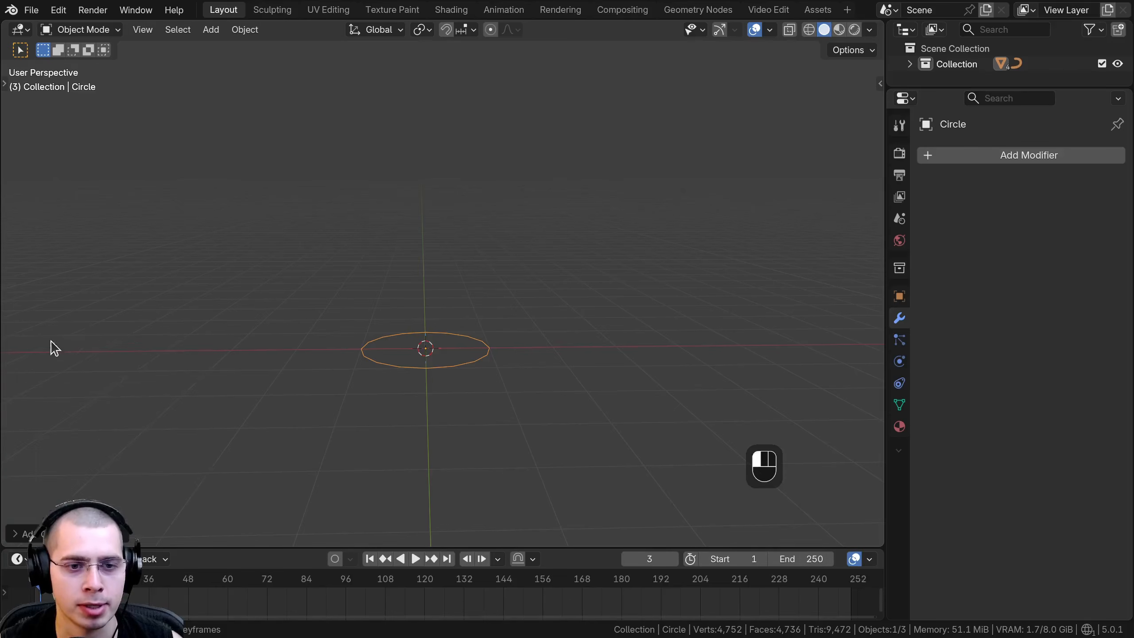
# Add a Screw modifier to the circle and inspect the resulting ring from above.
pyautogui.click(1021, 157)
pyautogui.write('scr')
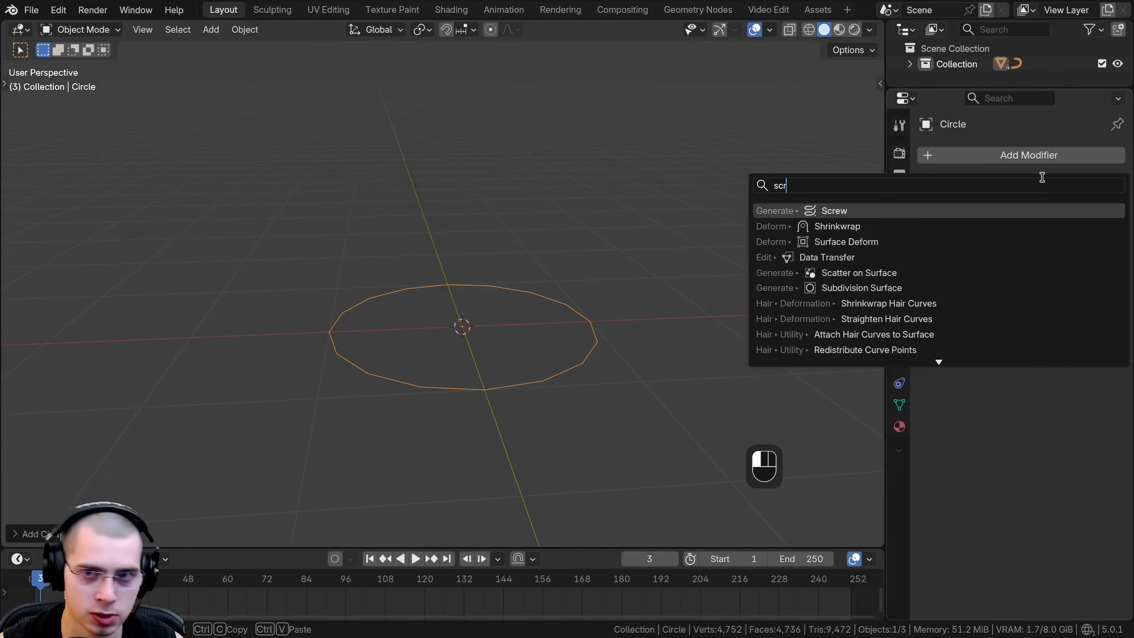
pyautogui.click(835, 210)
pyautogui.moveTo(678, 286); pyautogui.dragTo(1040, 313, button='middle')
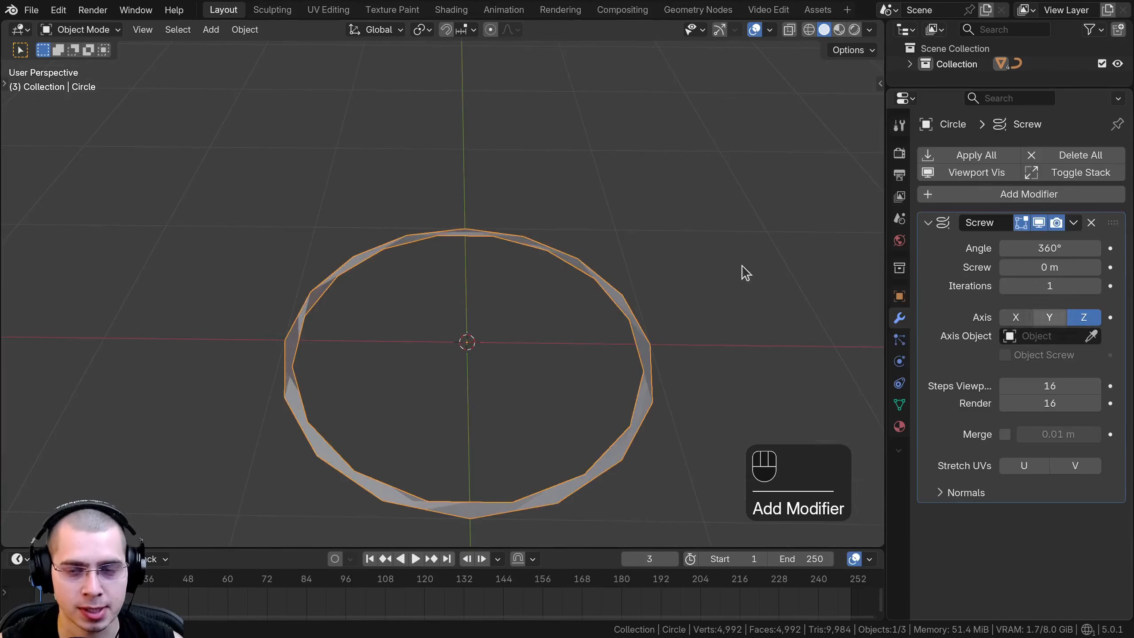
pyautogui.moveTo(743, 272); pyautogui.dragTo(606, 379, button='middle')
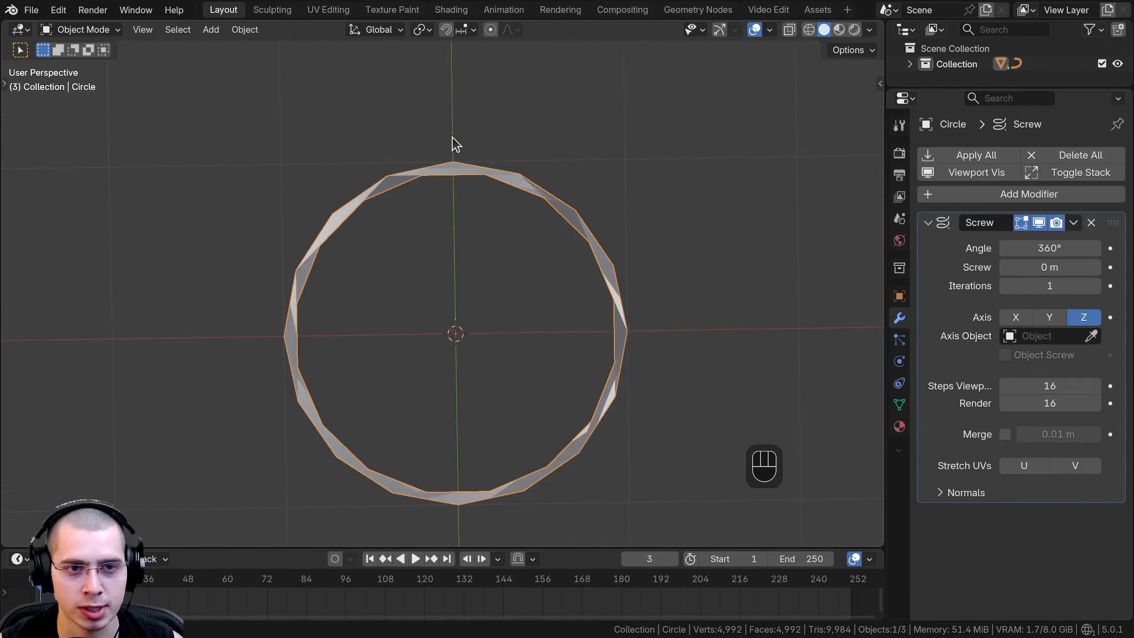
pyautogui.moveTo(350, 353); pyautogui.dragTo(358, 246, button='middle')
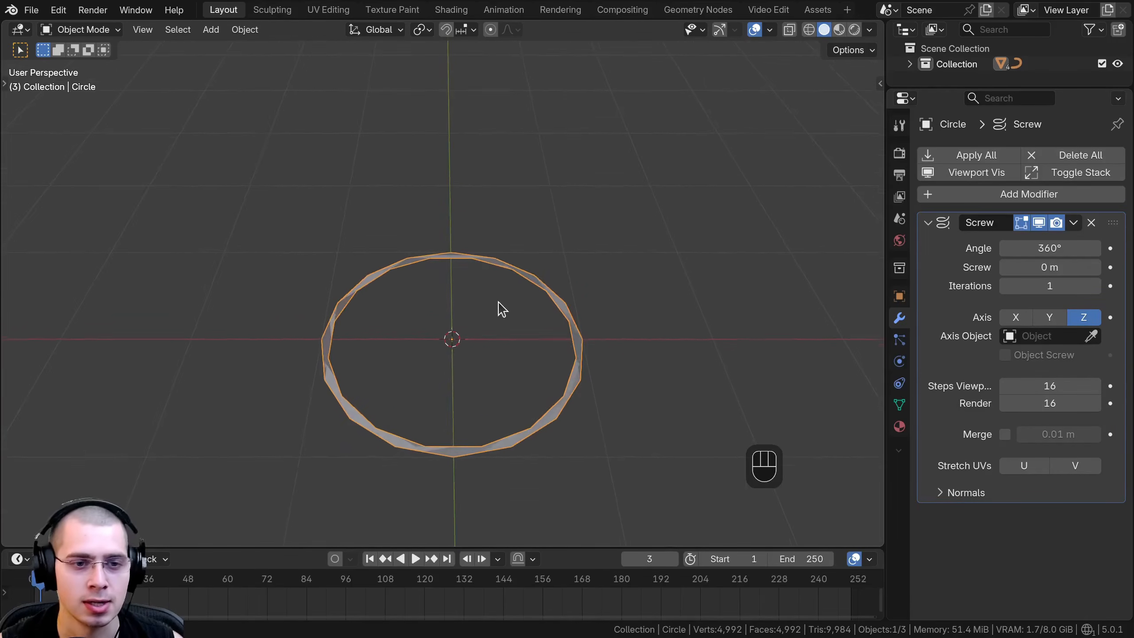
# Rotate the circle's mesh 90° around the X axis in Edit Mode and return to Object Mode.
pyautogui.press('Tab')
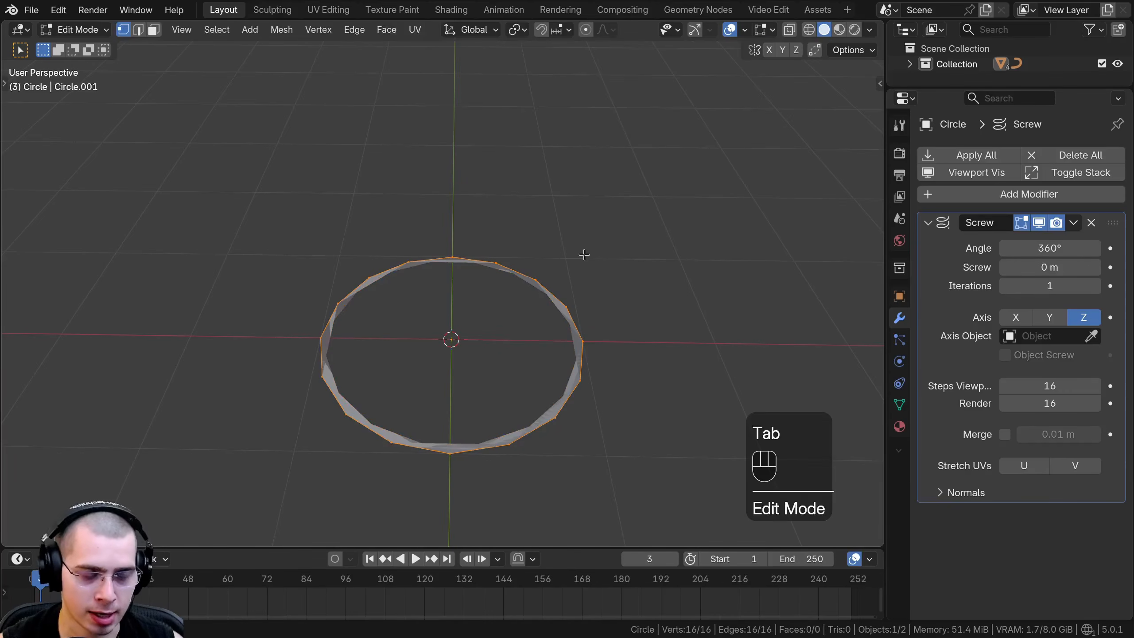
pyautogui.press('r')
pyautogui.press('x')
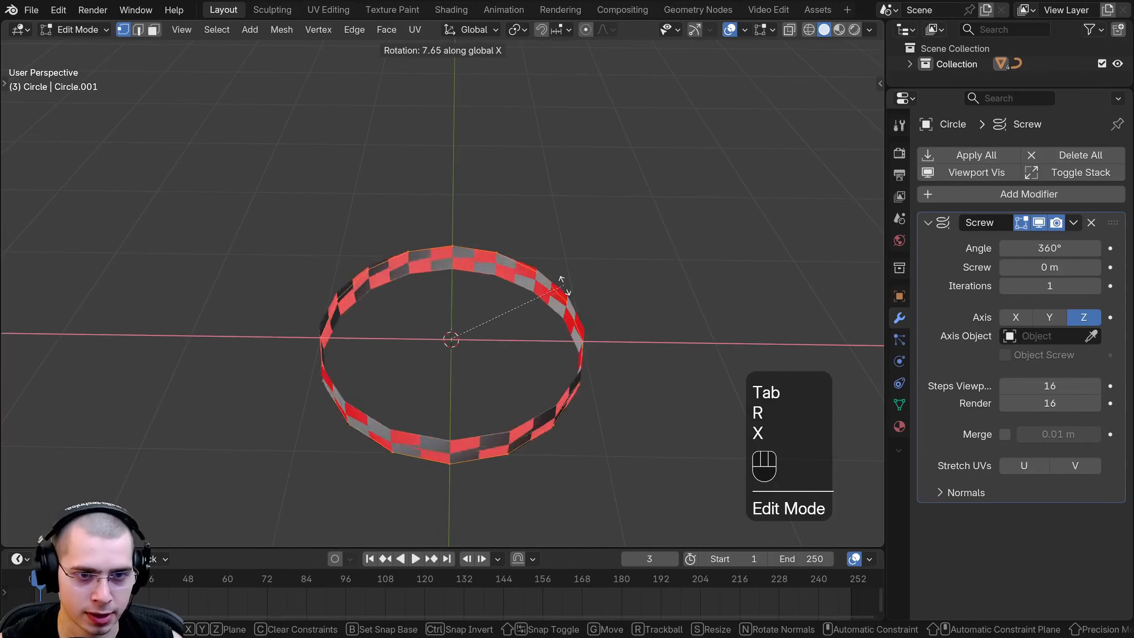
pyautogui.press('9')
pyautogui.press('0')
pyautogui.press('Return')
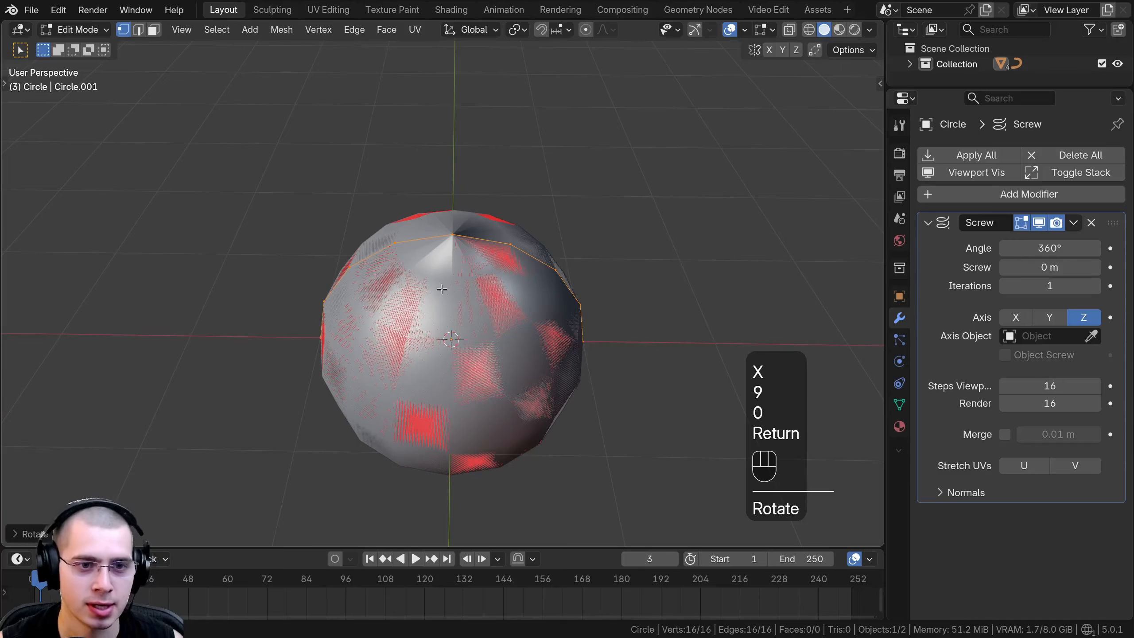
pyautogui.moveTo(442, 289); pyautogui.dragTo(308, 316, button='middle')
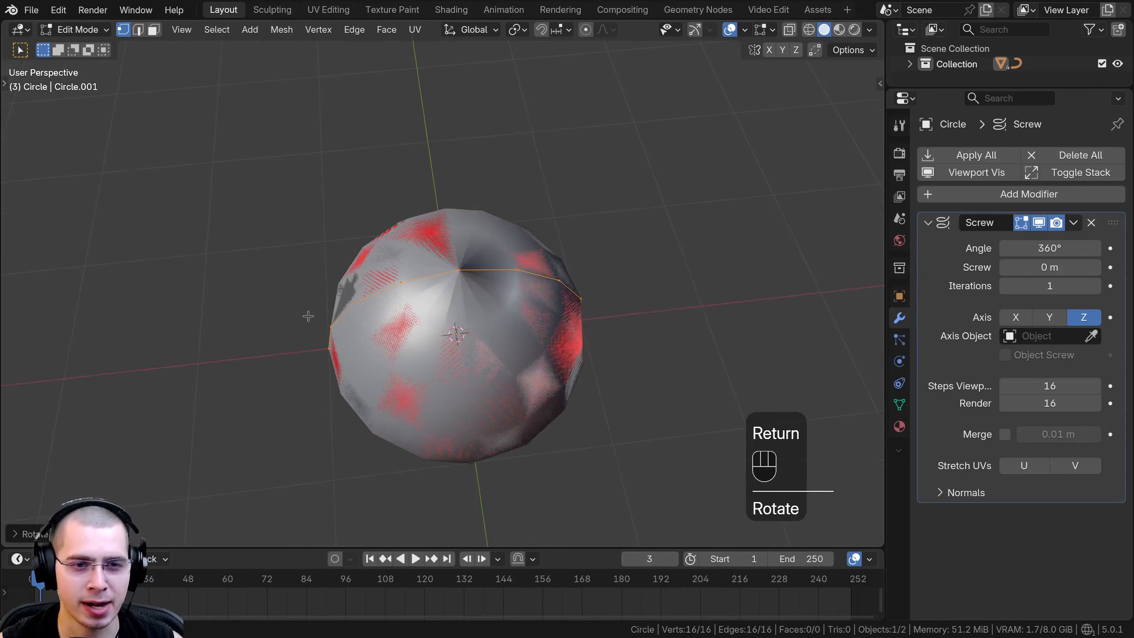
pyautogui.moveTo(440, 357); pyautogui.dragTo(427, 250, button='middle')
pyautogui.scroll(-2, 426, 250)
pyautogui.press('Tab')
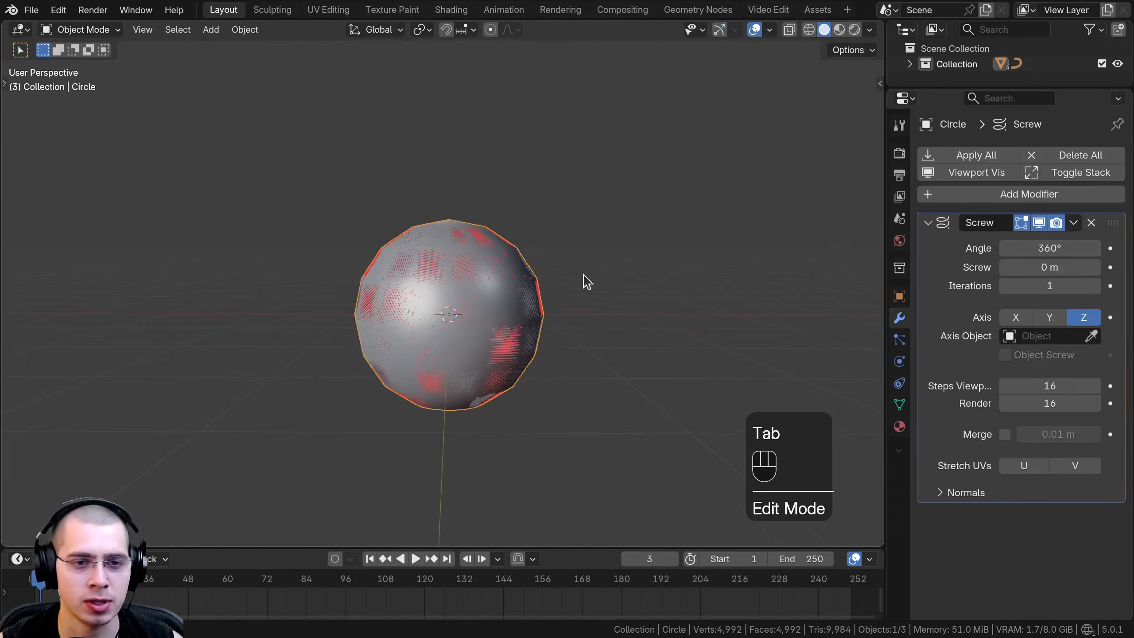
# Try moving the whole circle object along the X axis in Object Mode.
pyautogui.scroll(-1, 581, 280)
pyautogui.press('g')
pyautogui.moveTo(546, 274); pyautogui.dragTo(483, 269, button='middle')
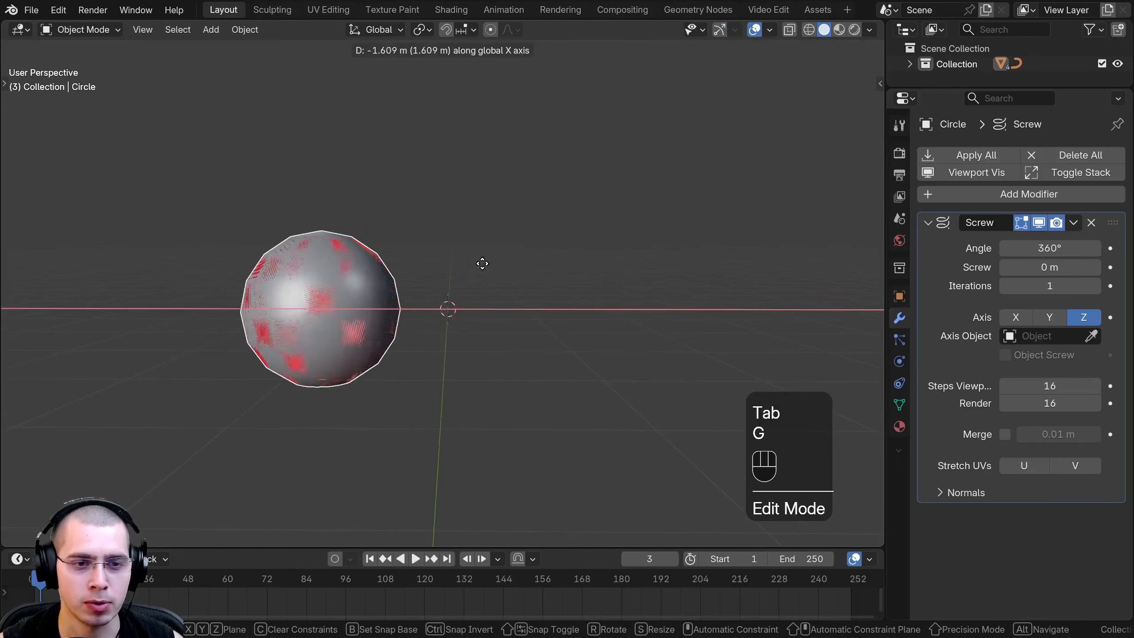
pyautogui.rightClick(514, 251)
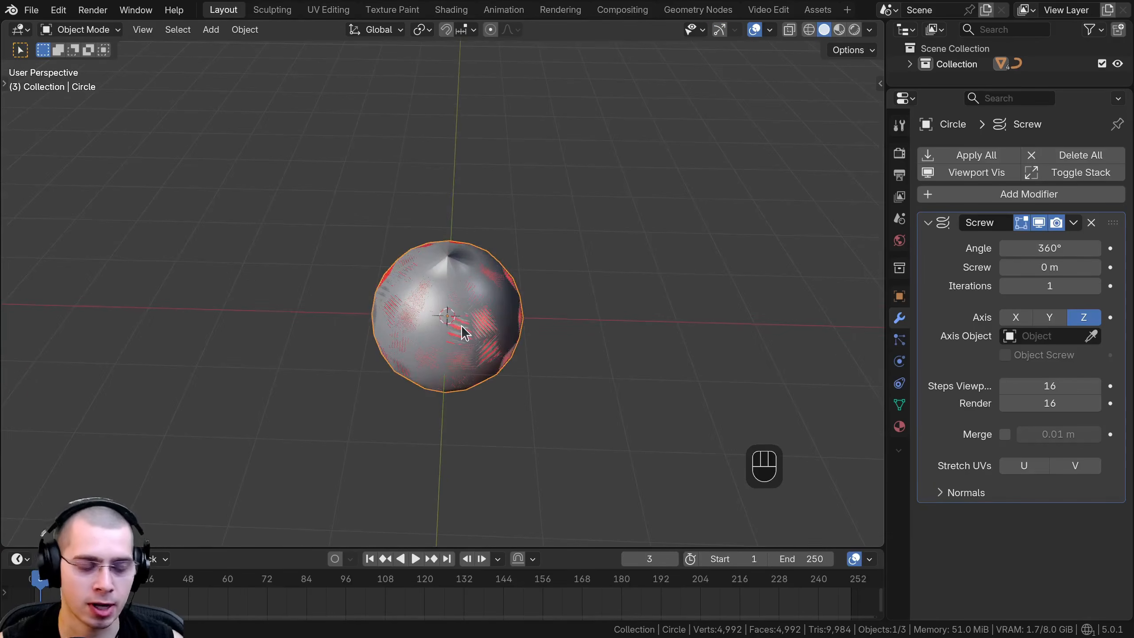
# Try moving the circle's vertices along the X axis in Edit Mode, and return to Object Mode.
pyautogui.press('Tab')
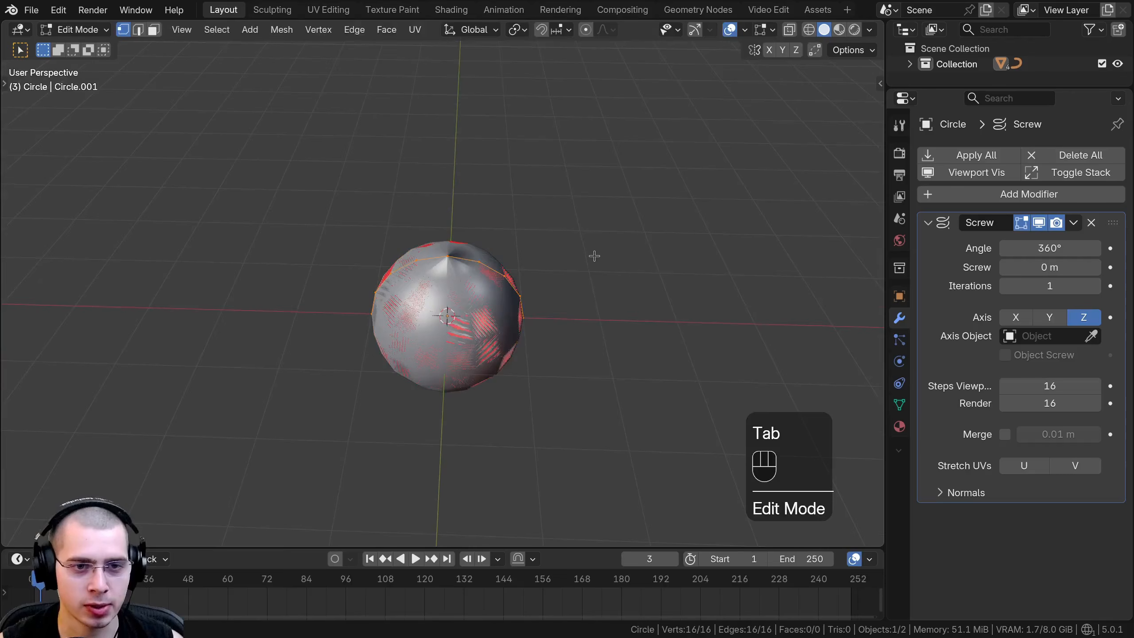
pyautogui.press('g')
pyautogui.moveTo(593, 255); pyautogui.dragTo(386, 249, button='middle')
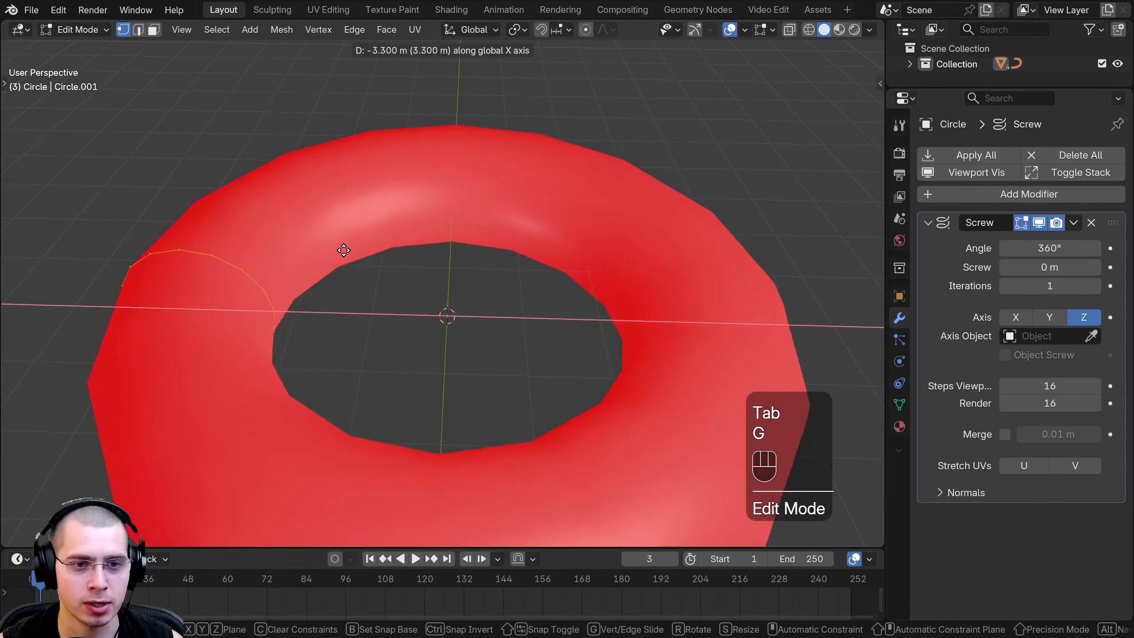
pyautogui.rightClick(524, 258)
pyautogui.press('Tab')
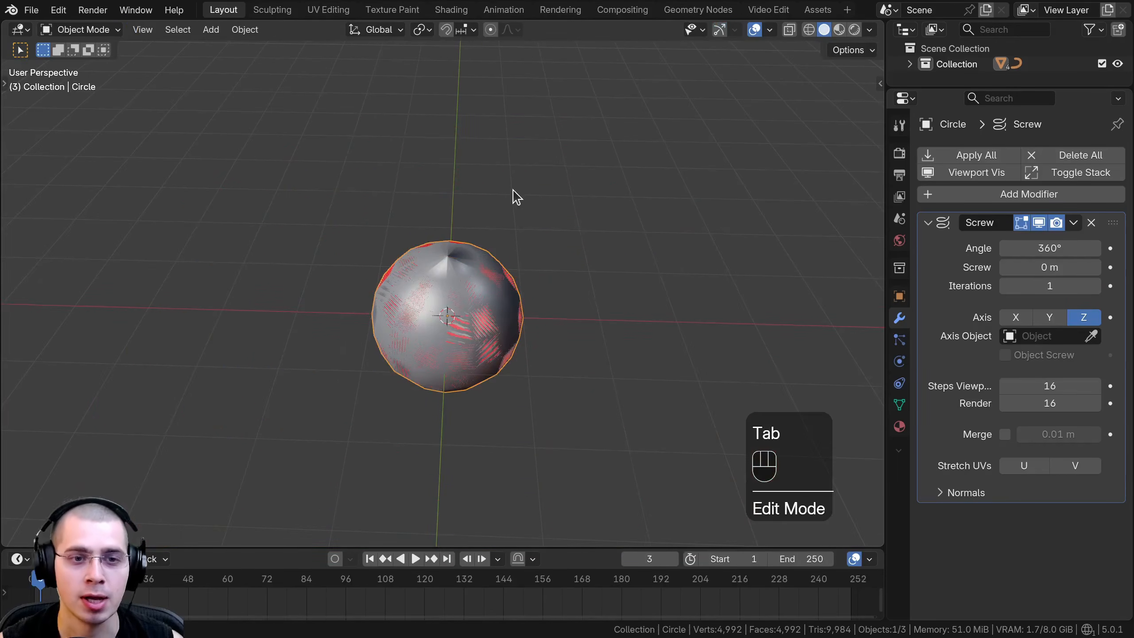
# Move the circle object about -2.8 m along the X axis in Object Mode.
pyautogui.press('g')
pyautogui.moveTo(563, 290); pyautogui.dragTo(398, 284, button='middle')
pyautogui.click(356, 289)
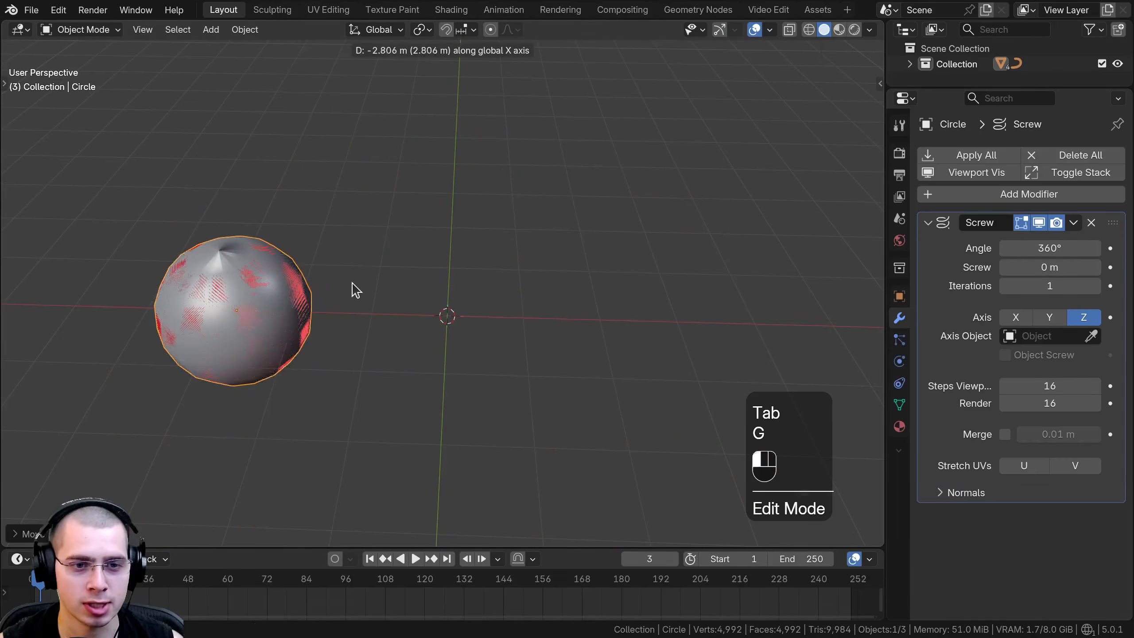
# Add a Plain Axes empty at the world origin.
pyautogui.hotkey('shift', 'a')
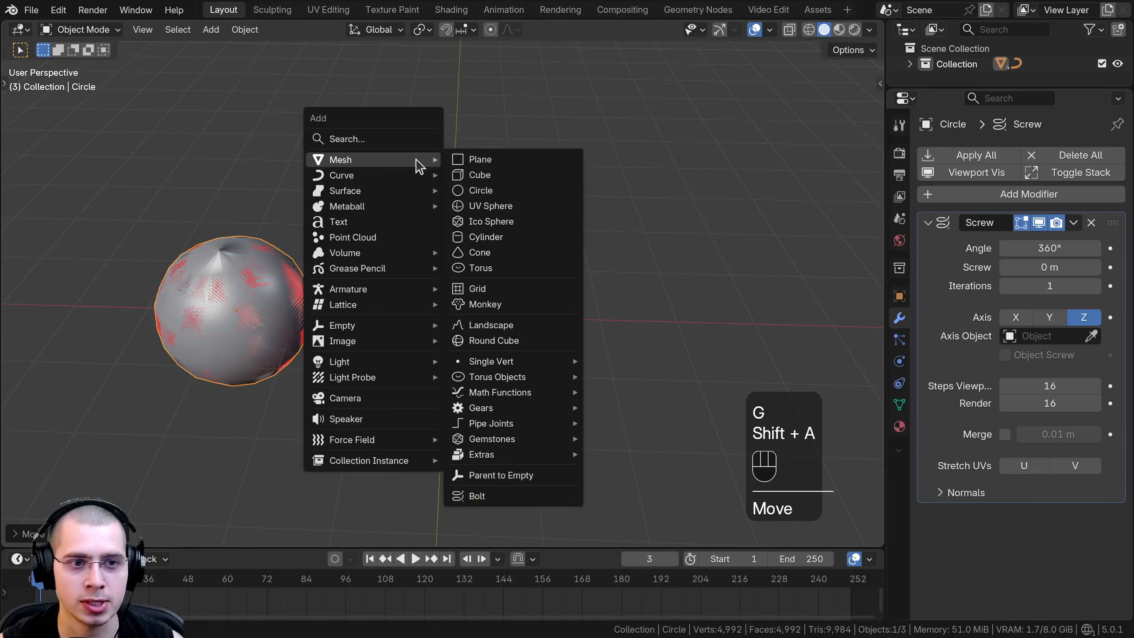
pyautogui.moveTo(386, 330)
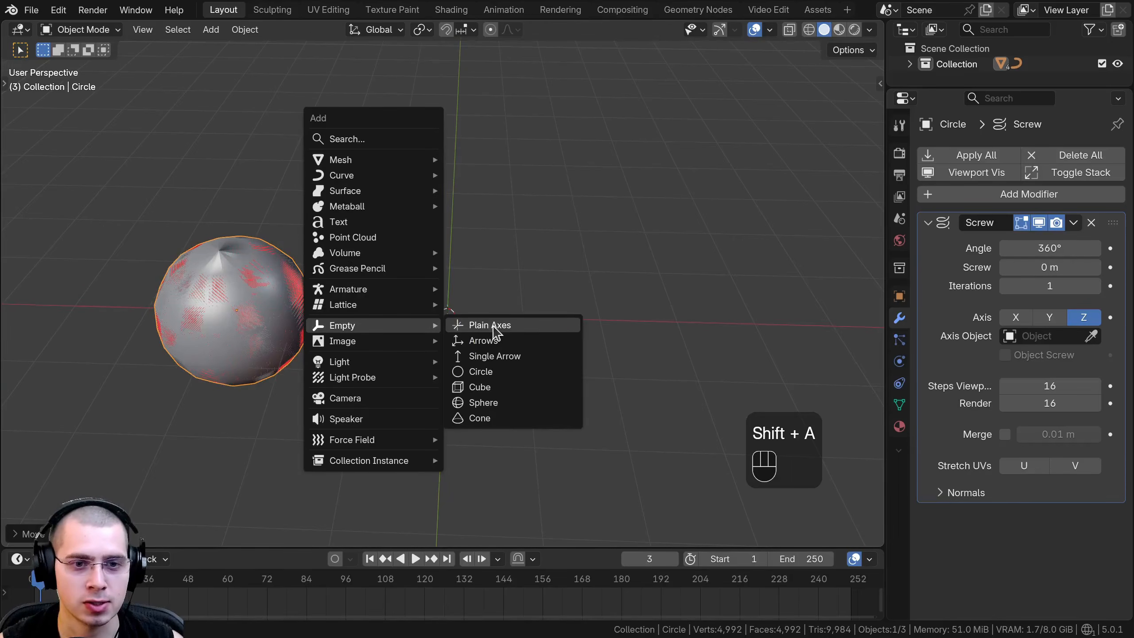
pyautogui.click(491, 326)
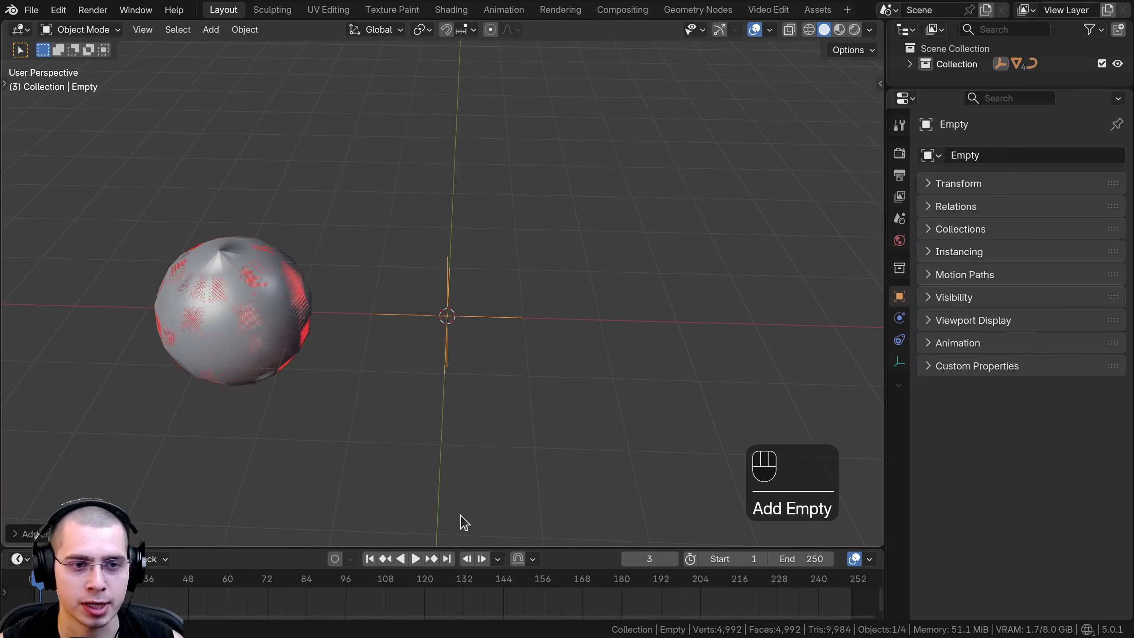
# Assign the empty as the Axis Object of the circle's Screw modifier and inspect the torus around it.
pyautogui.click(233, 281)
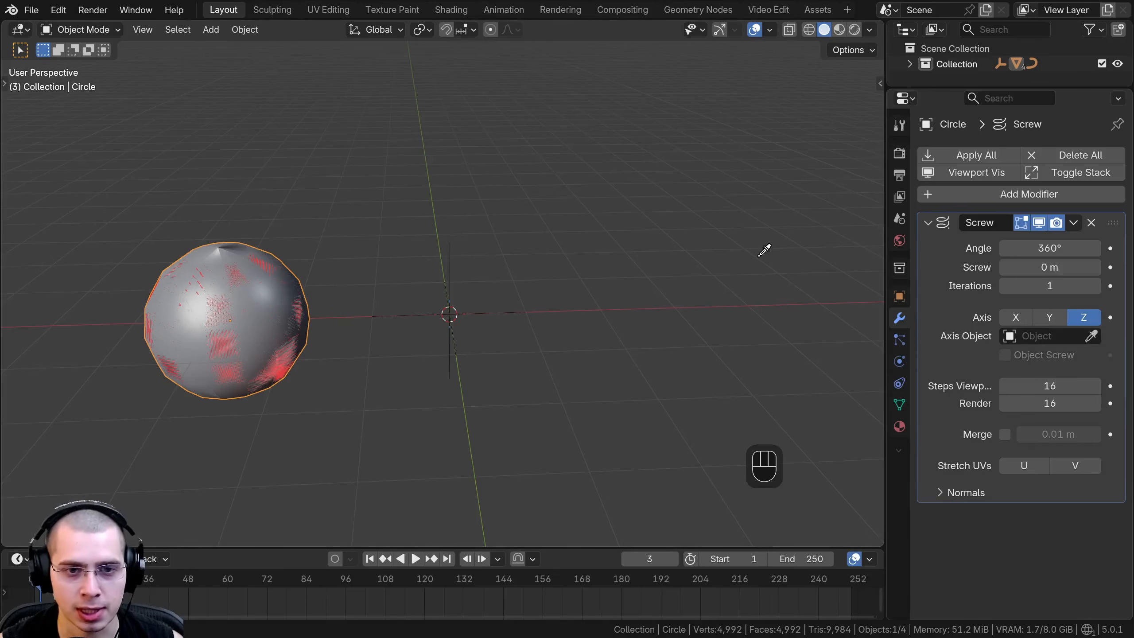
pyautogui.click(454, 314)
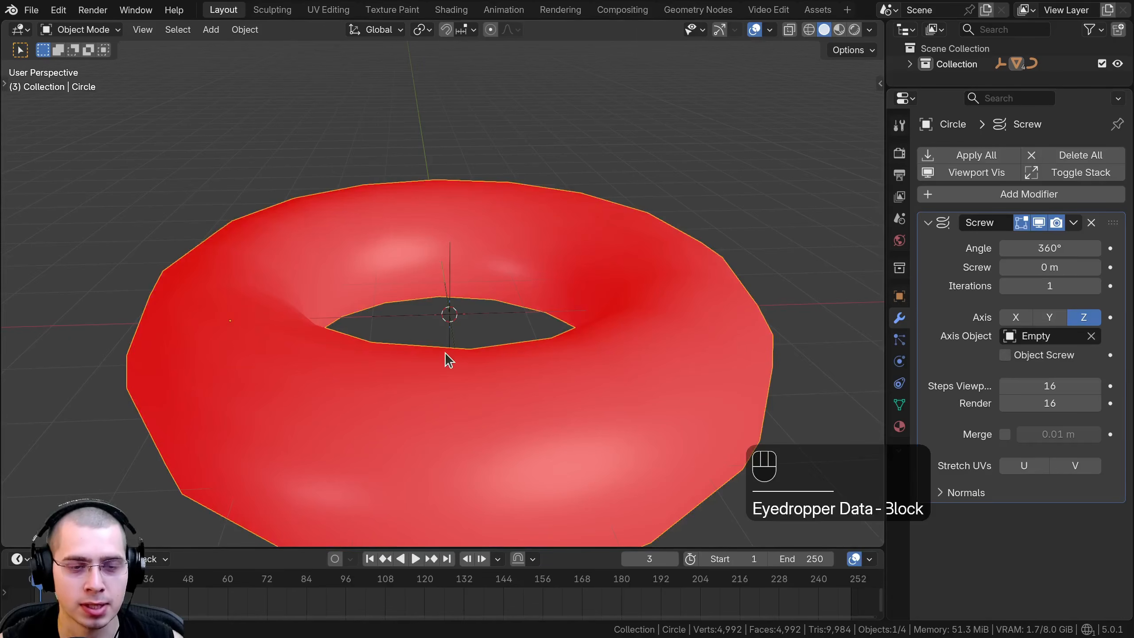
pyautogui.scroll(-2, 445, 353)
pyautogui.keyDown('shift'); pyautogui.moveTo(444, 353); pyautogui.dragTo(478, 368, button='middle'); pyautogui.keyUp('shift')
pyautogui.scroll(3, 479, 367)
pyautogui.moveTo(350, 308); pyautogui.dragTo(357, 274, button='middle')
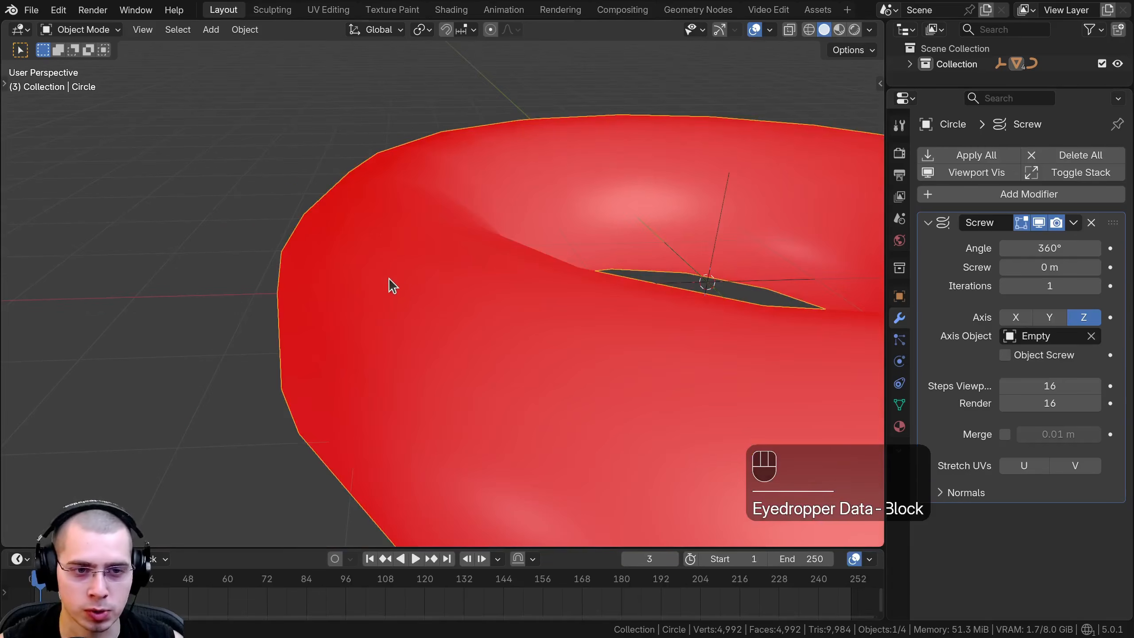
pyautogui.scroll(-4, 444, 325)
pyautogui.keyDown('shift'); pyautogui.moveTo(443, 325); pyautogui.dragTo(430, 324, button='middle'); pyautogui.keyUp('shift')
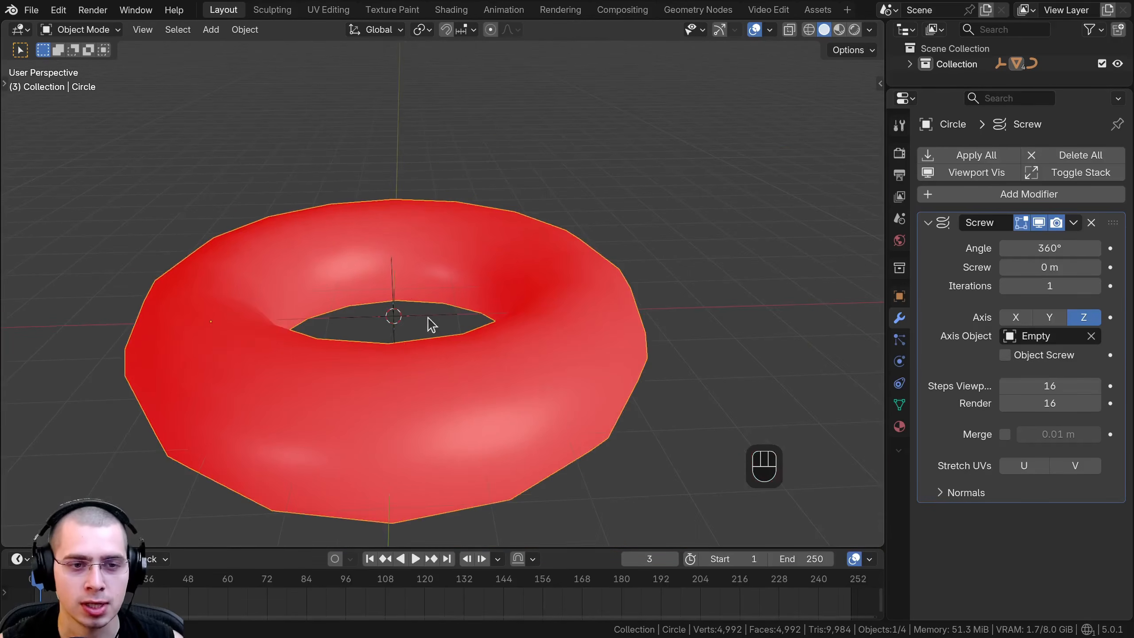
# Undo the trial changes to the empty and enable Object Screw in the circle's Screw modifier.
pyautogui.click(407, 317)
pyautogui.hotkey('ctrl', 'z')
pyautogui.hotkey('ctrl', 'z')
pyautogui.hotkey('ctrl', 'z')
pyautogui.hotkey('ctrl', 'z')
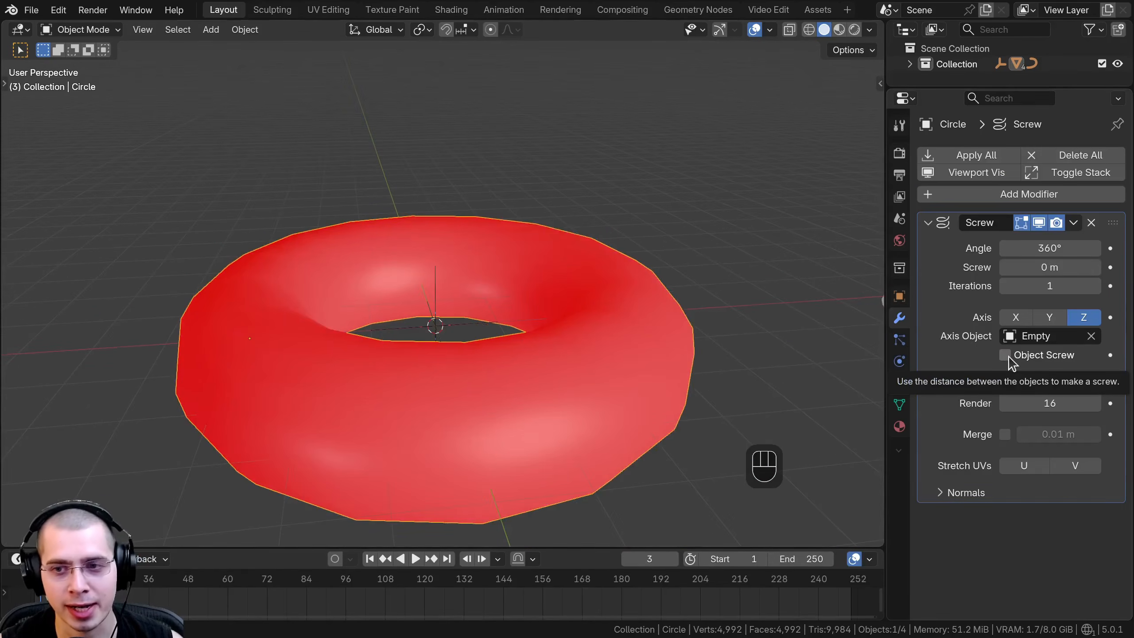
# Adjust the empty's height along the Z axis in several moves to stretch the torus into a spiral.
pyautogui.click(442, 329)
pyautogui.press('g')
pyautogui.press('z')
pyautogui.click(367, 239)
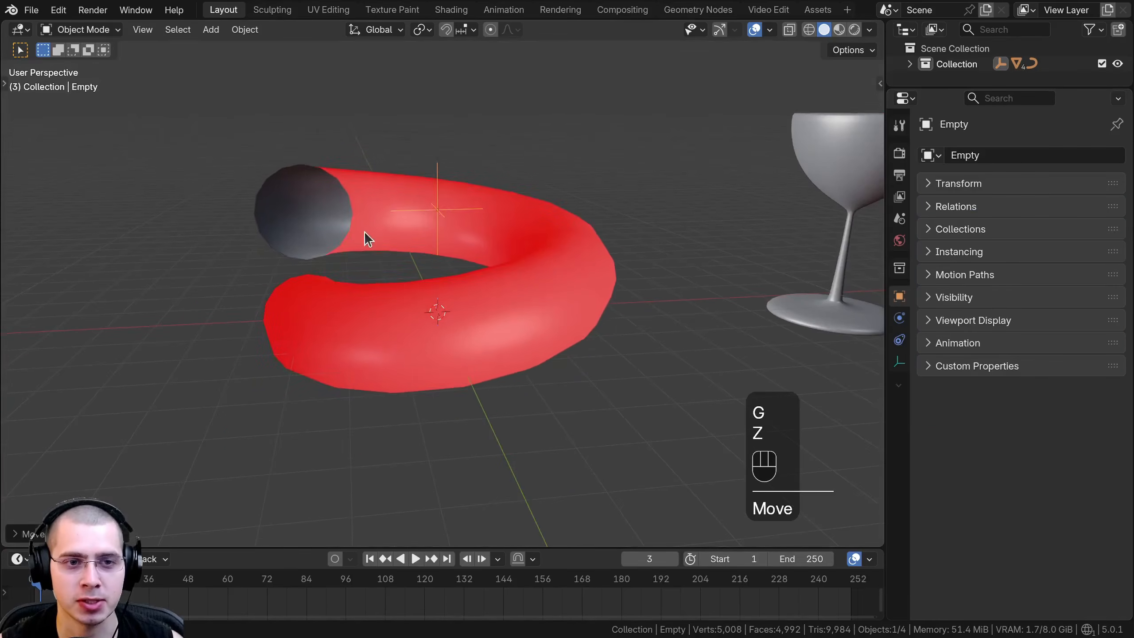
pyautogui.press('g')
pyautogui.press('z')
pyautogui.click(435, 247)
pyautogui.scroll(-2, 431, 175)
pyautogui.moveTo(290, 158); pyautogui.dragTo(422, 242, button='middle')
pyautogui.press('g')
pyautogui.press('z')
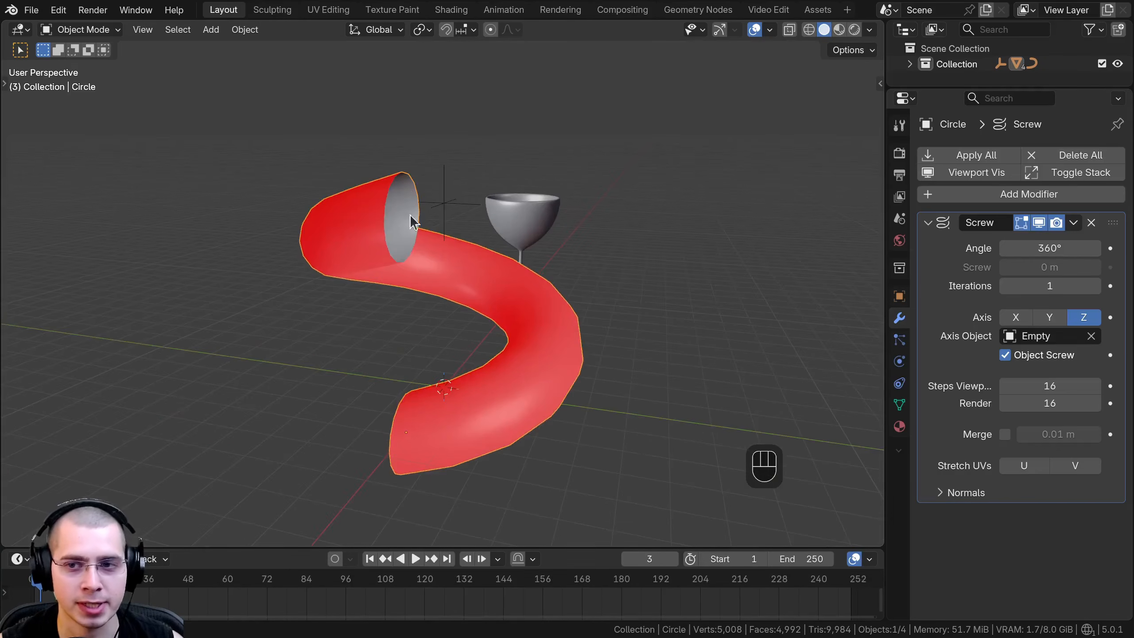
# Set the Screw modifier's Iterations to 7 to extend the circle's spiral.
pyautogui.scroll(-2, 834, 322)
pyautogui.click(1095, 286)
pyautogui.click(1095, 285)
pyautogui.click(1095, 286)
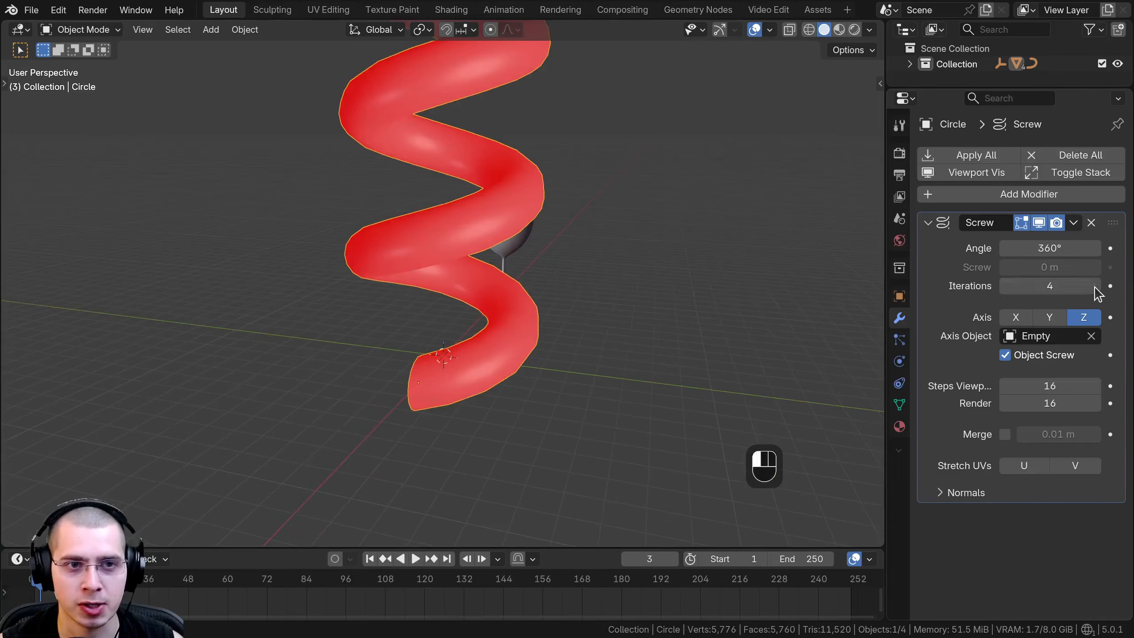
pyautogui.click(1095, 287)
pyautogui.scroll(-4, 446, 343)
pyautogui.moveTo(446, 343); pyautogui.dragTo(415, 333, button='middle')
pyautogui.scroll(4, 433, 359)
pyautogui.moveTo(554, 277); pyautogui.dragTo(552, 315, button='middle')
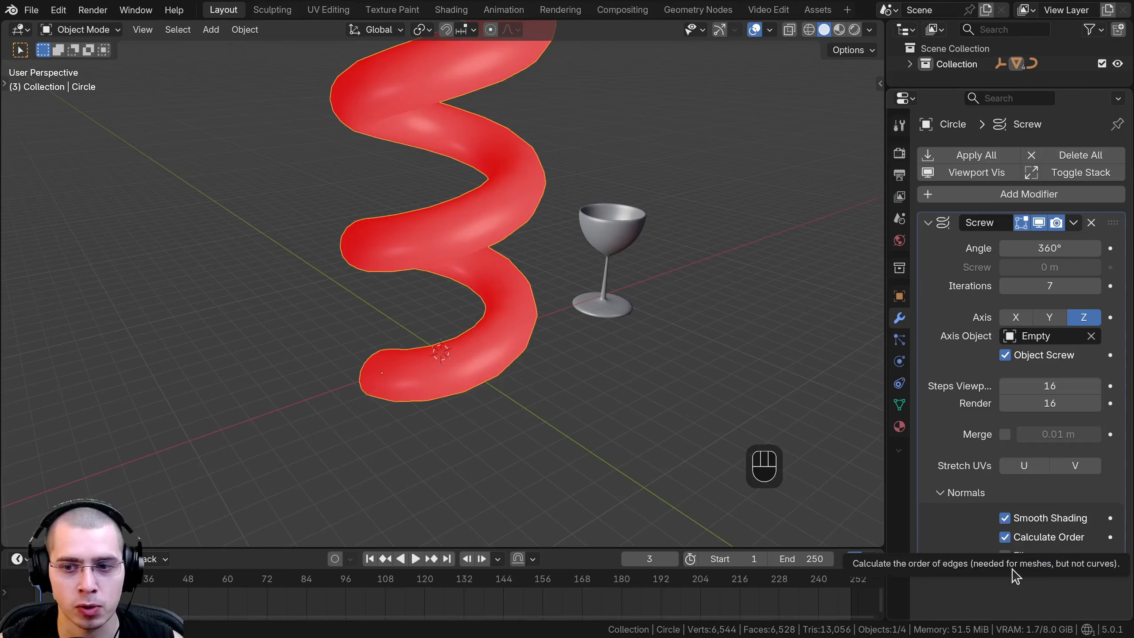
# Flip the spiral's normals in the Screw modifier.
pyautogui.click(1008, 559)
pyautogui.scroll(-3, 327, 401)
pyautogui.moveTo(327, 401); pyautogui.dragTo(272, 364, button='middle')
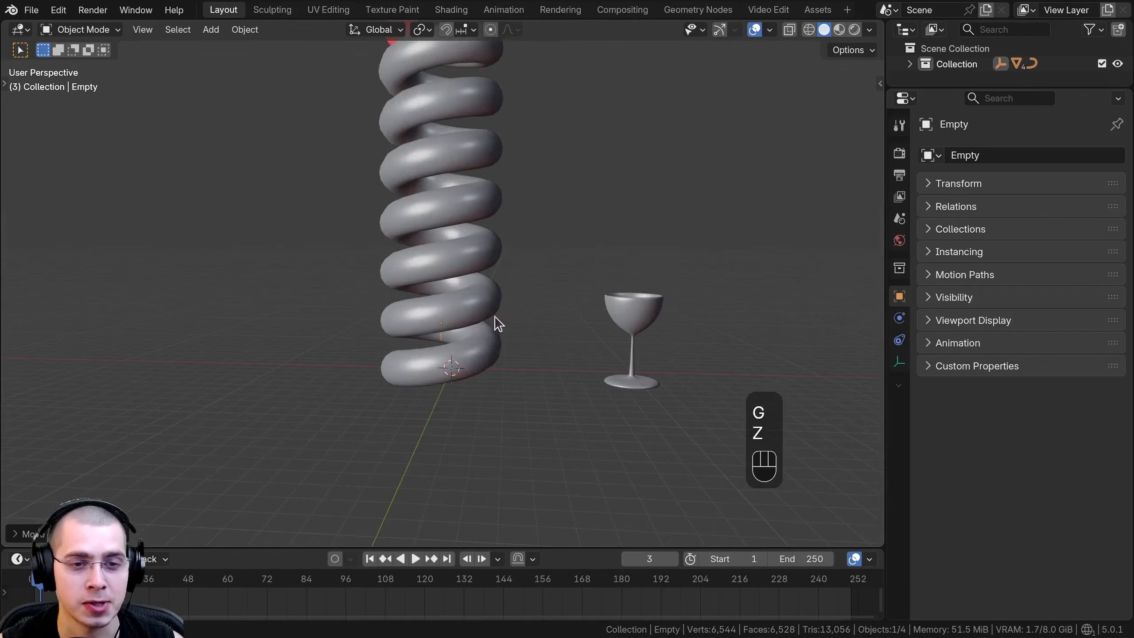
# Move the empty freely in several directions to vary the spiral's stretch, tilt and radius.
pyautogui.press('g')
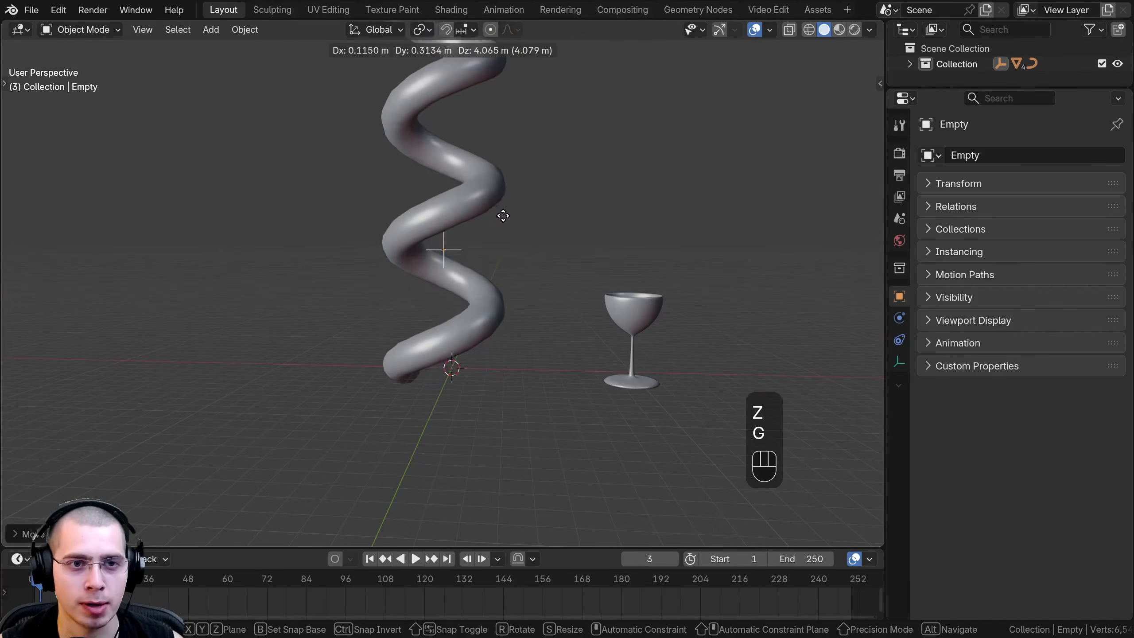
pyautogui.click(500, 247)
pyautogui.moveTo(500, 247); pyautogui.dragTo(536, 342, button='middle')
pyautogui.press('g')
pyautogui.click(469, 250)
pyautogui.press('g')
pyautogui.click(464, 312)
pyautogui.press('g')
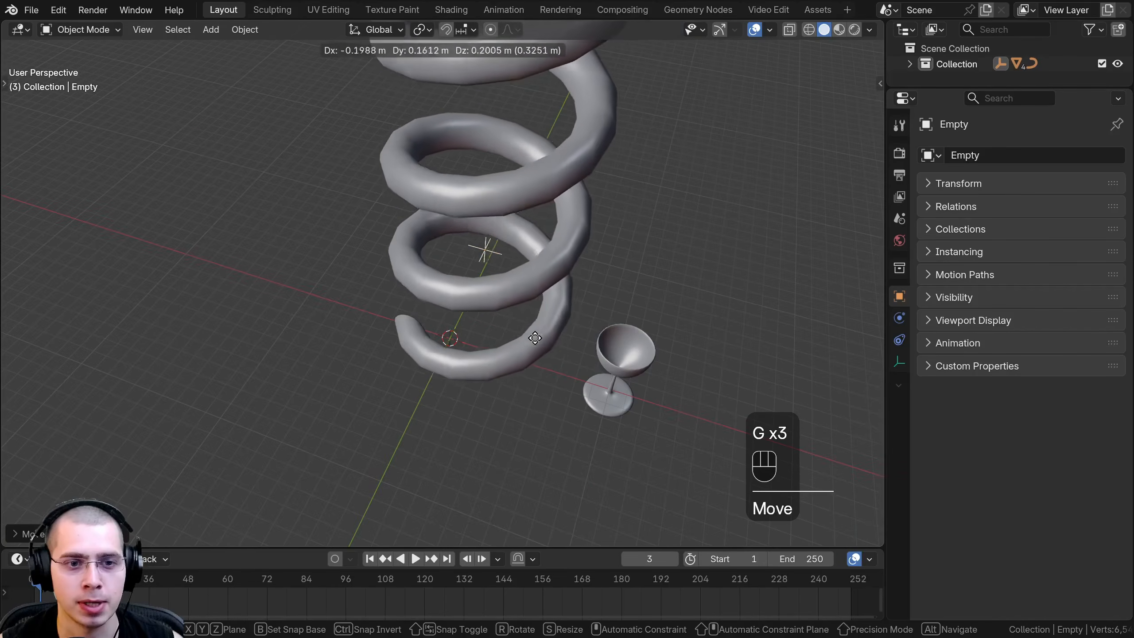
pyautogui.click(460, 358)
# Scale the circle profile's vertices down to about 0.48 in Edit Mode to thin the spiral's tube.
pyautogui.moveTo(431, 371); pyautogui.dragTo(674, 301, button='middle')
pyautogui.scroll(3, 447, 347)
pyautogui.click(422, 393)
pyautogui.press('Tab')
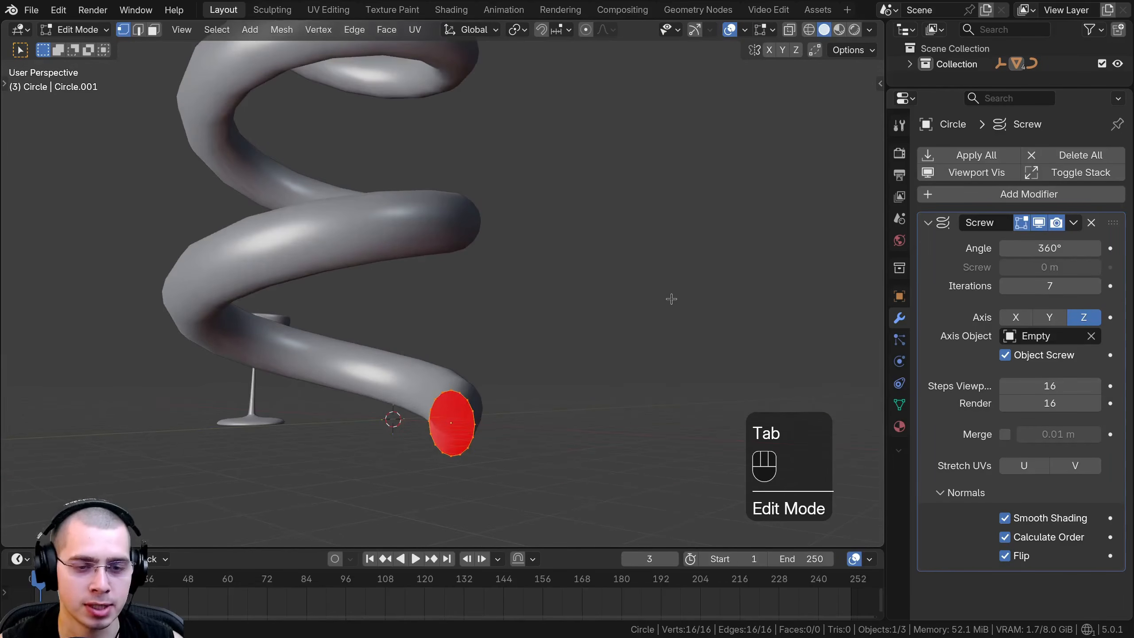
pyautogui.press('s')
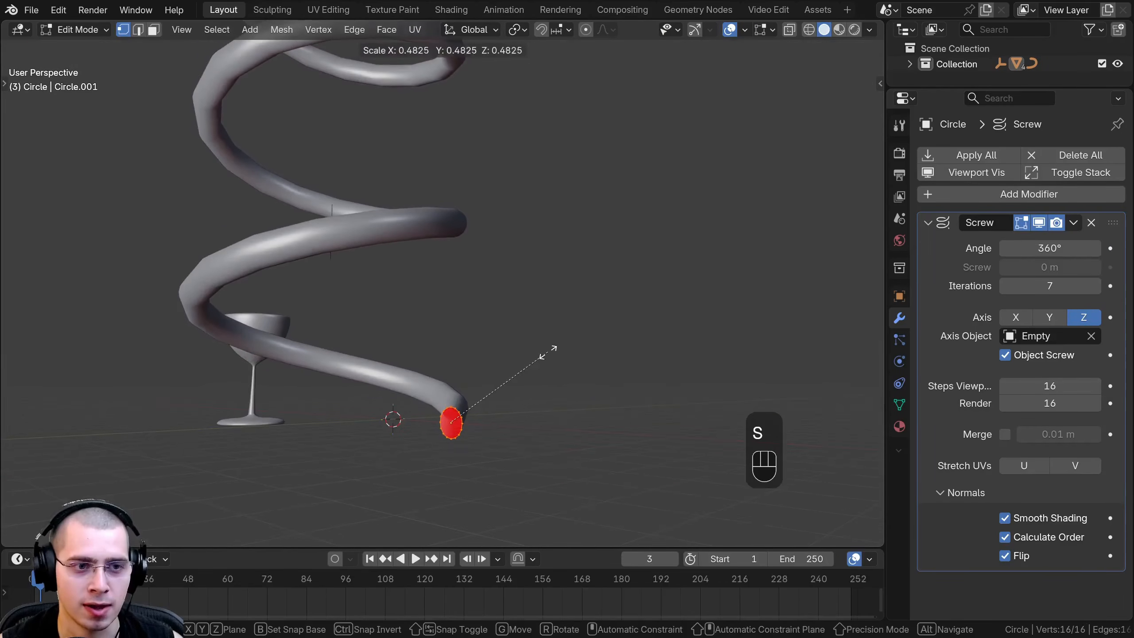
pyautogui.click(555, 347)
pyautogui.press('Tab')
# Select the empty again and reposition it freely to reshape the thinner spiral.
pyautogui.moveTo(271, 259); pyautogui.dragTo(313, 286, button='middle')
pyautogui.click(343, 218)
pyautogui.press('g')
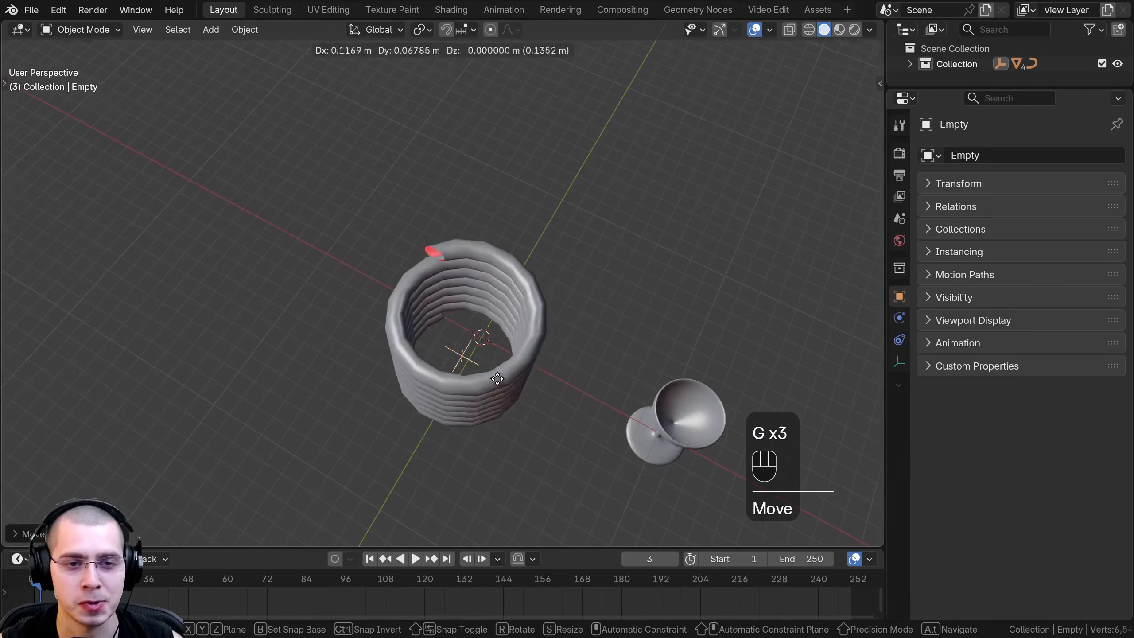
pyautogui.click(534, 337)
pyautogui.moveTo(534, 336); pyautogui.dragTo(460, 283, button='middle')
pyautogui.scroll(-2, 470, 270)
pyautogui.press('g')
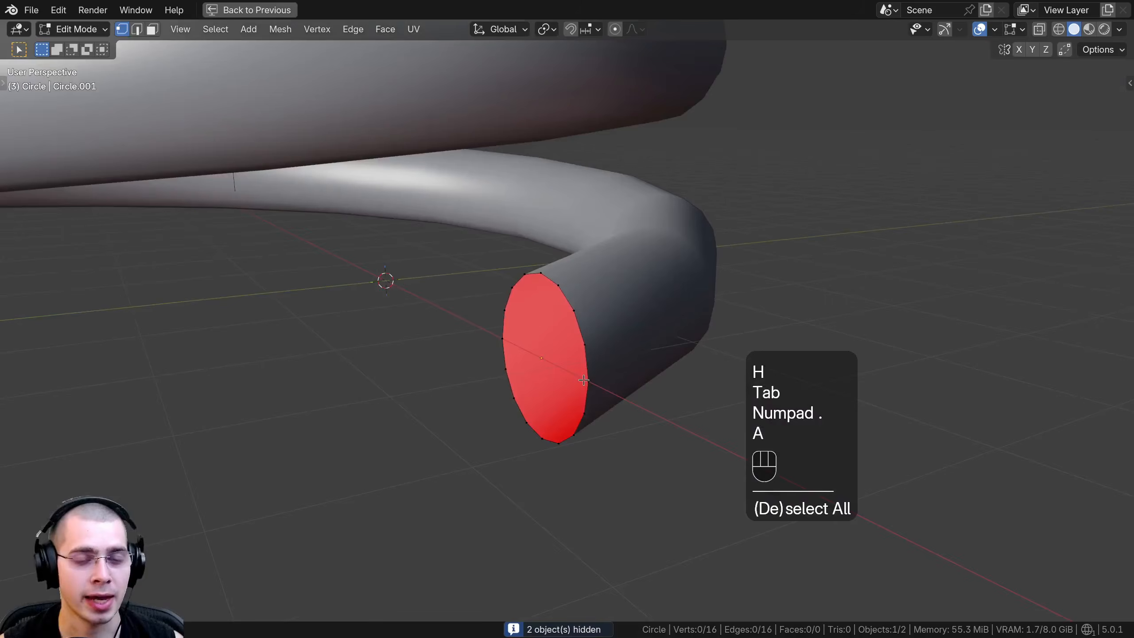
# Delete the upper vertices of the circle profile to leave an open, half-round cross-section.
pyautogui.moveTo(558, 321); pyautogui.dragTo(507, 288, button='middle')
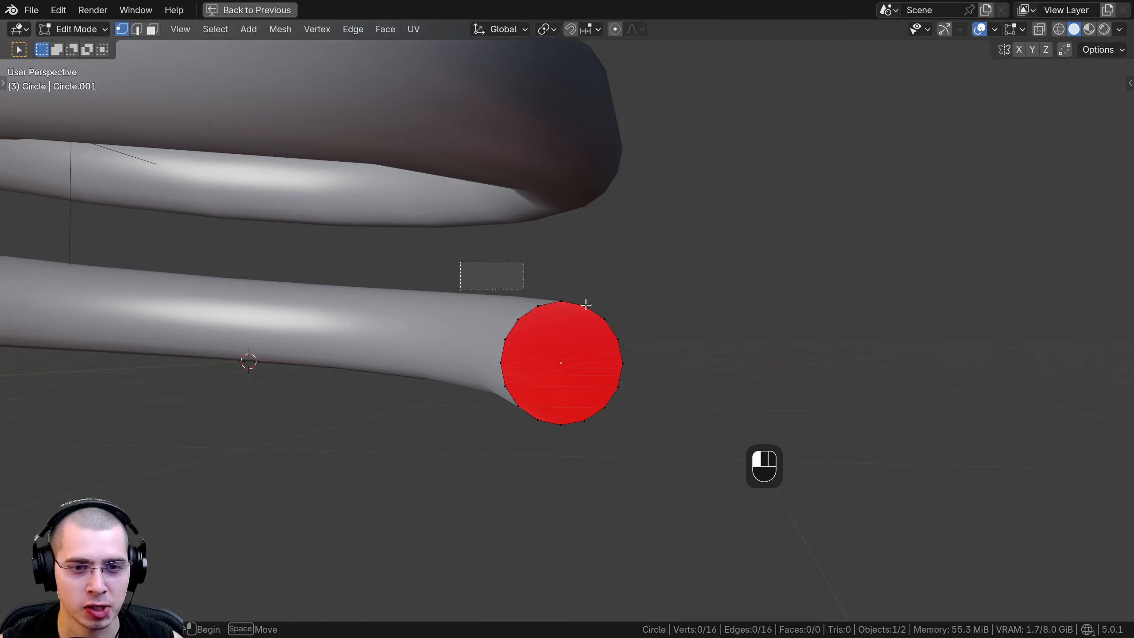
pyautogui.moveTo(674, 353); pyautogui.dragTo(674, 353)
pyautogui.press('x')
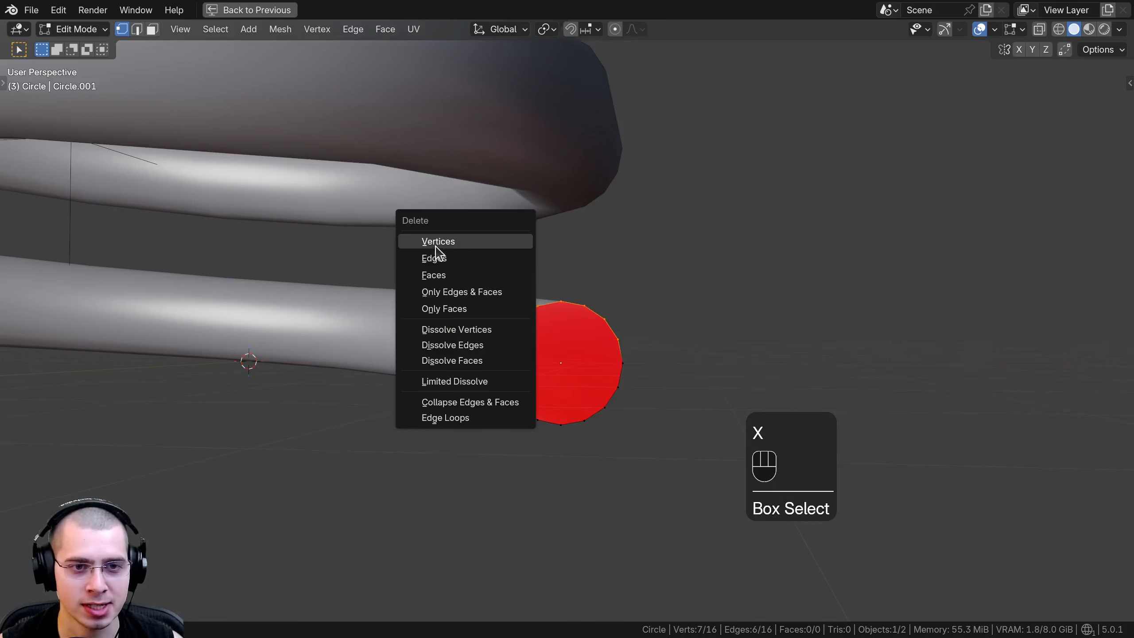
pyautogui.click(451, 243)
# Return the circle to Object Mode and turn off the Face Orientation overlay.
pyautogui.scroll(-5, 471, 242)
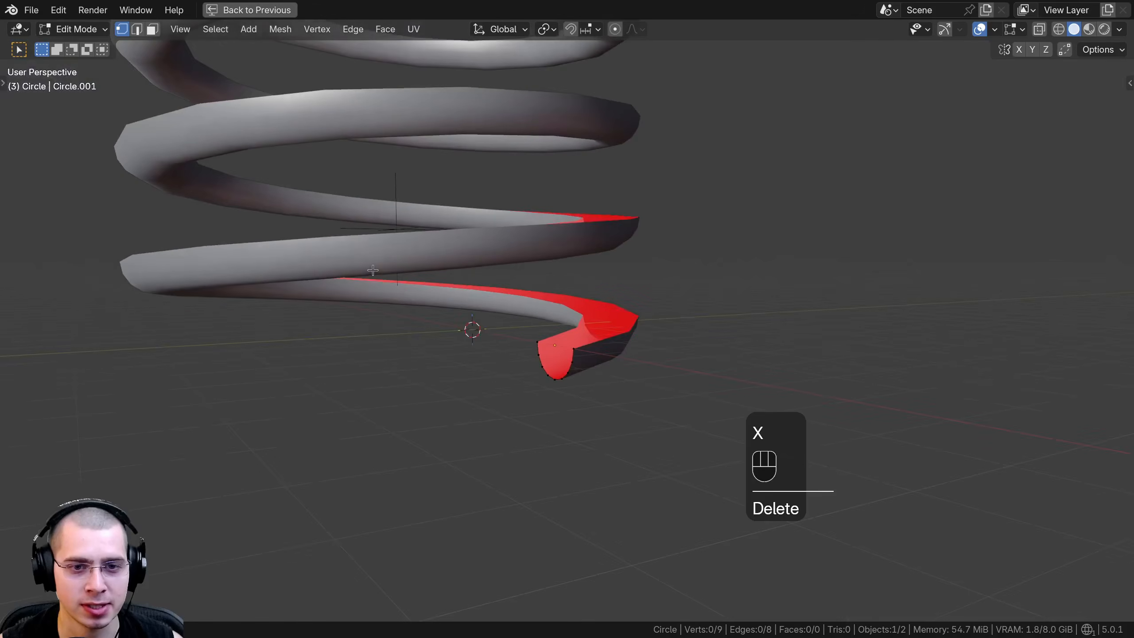
pyautogui.press('Tab')
pyautogui.click(1021, 30)
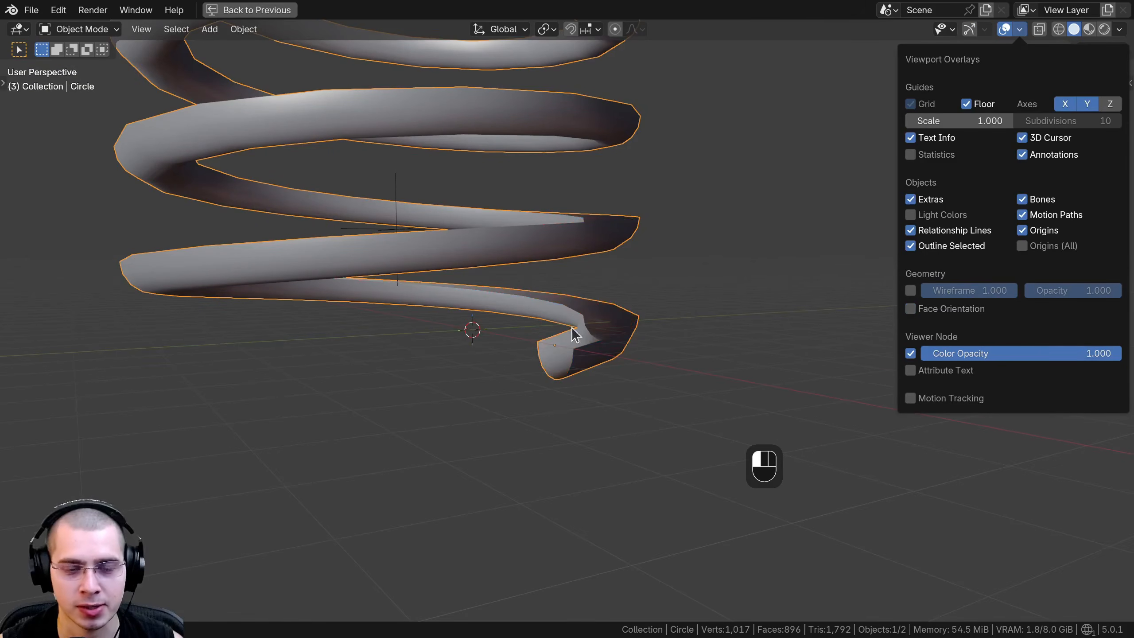
# Select the empty and move it freely to reshape the open-profile spiral.
pyautogui.moveTo(573, 328); pyautogui.dragTo(384, 145, button='middle')
pyautogui.click(599, 181)
pyautogui.scroll(-2, 384, 145)
pyautogui.press('g')
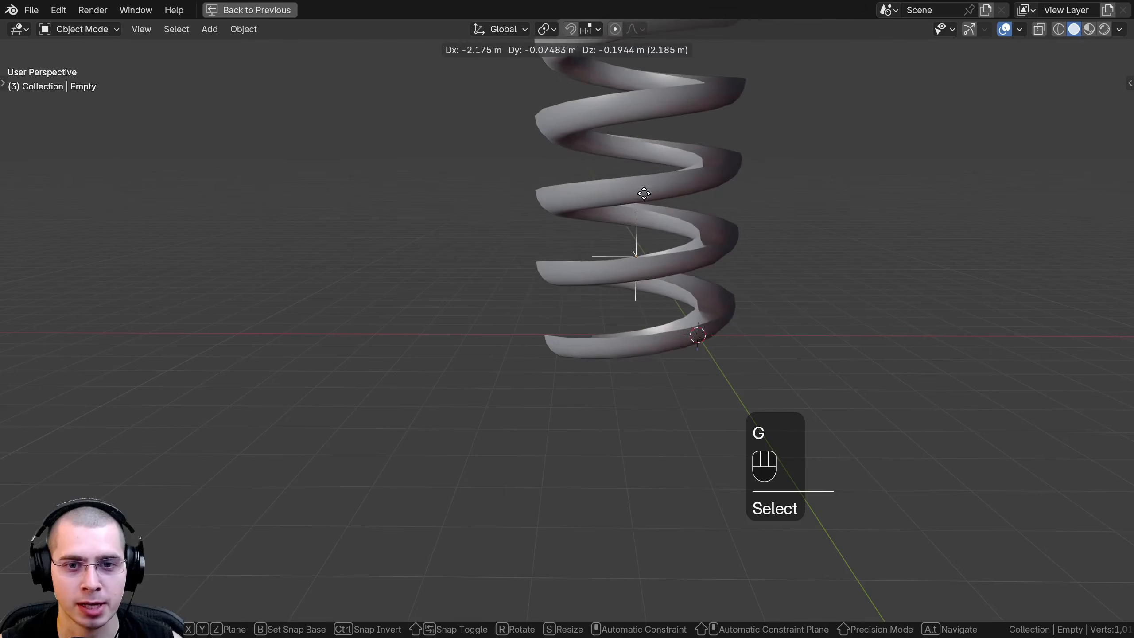
pyautogui.click(620, 227)
# Examine the spiral's open cross-section up close, and the spiral, glass and threaded cylinder side by side.
pyautogui.press('a')
pyautogui.scroll(6, 558, 423)
pyautogui.scroll(3, 565, 322)
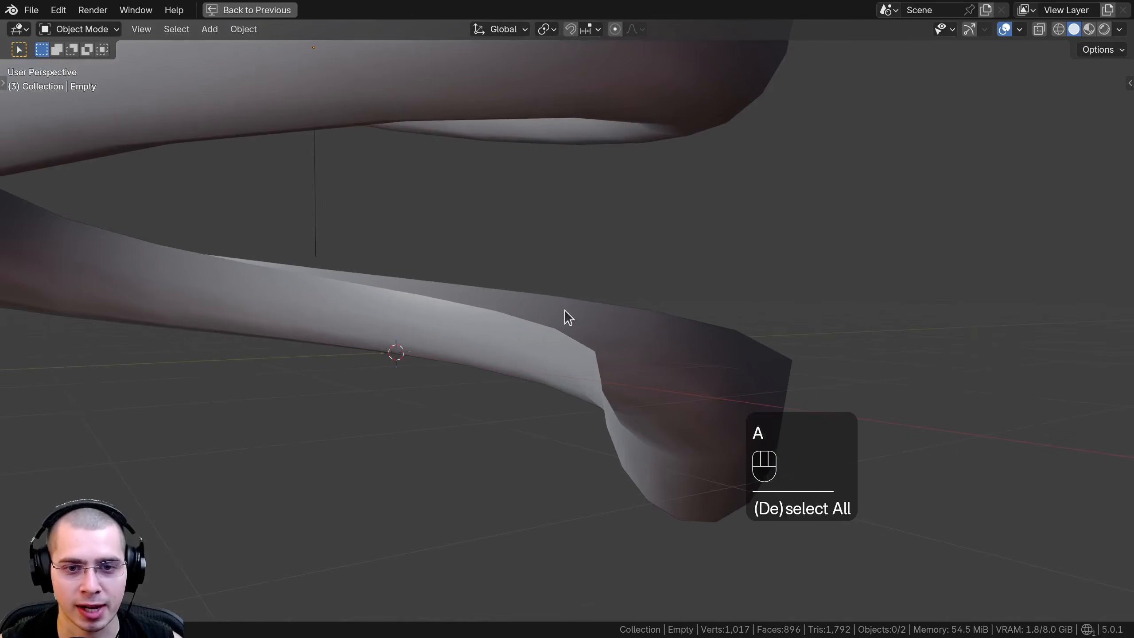
pyautogui.click(659, 368)
pyautogui.scroll(-3, 623, 316)
pyautogui.scroll(-5, 244, 266)
pyautogui.keyDown('shift'); pyautogui.moveTo(430, 225); pyautogui.dragTo(449, 366, button='middle'); pyautogui.keyUp('shift')
pyautogui.scroll(1, 449, 367)
pyautogui.moveTo(469, 380); pyautogui.dragTo(440, 456, button='middle')
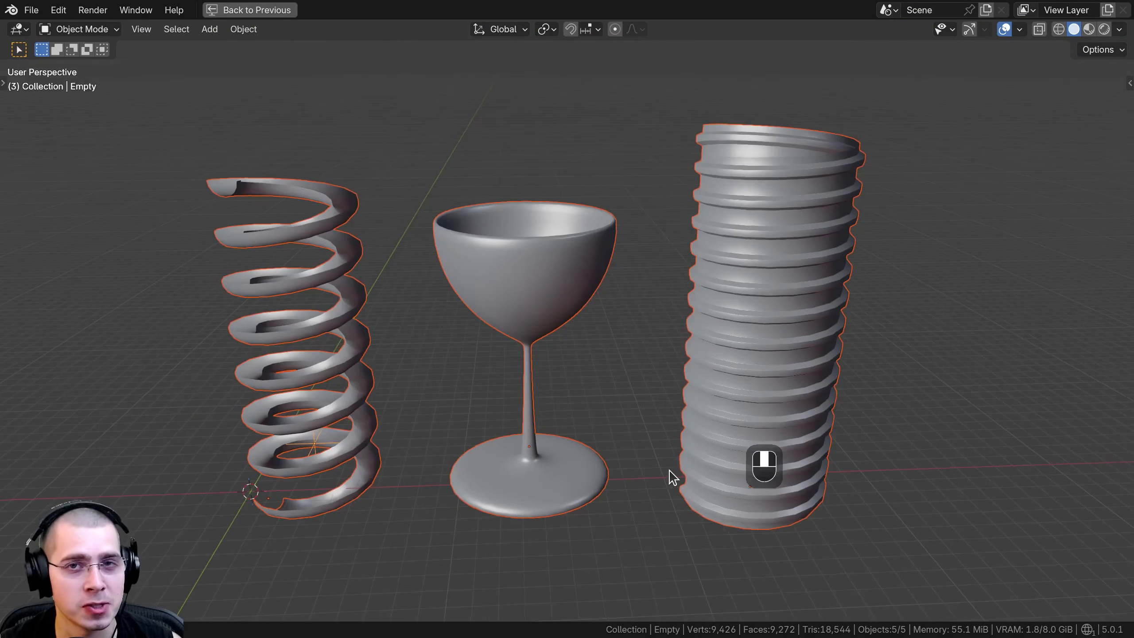
pyautogui.moveTo(680, 447); pyautogui.dragTo(673, 477, button='middle')
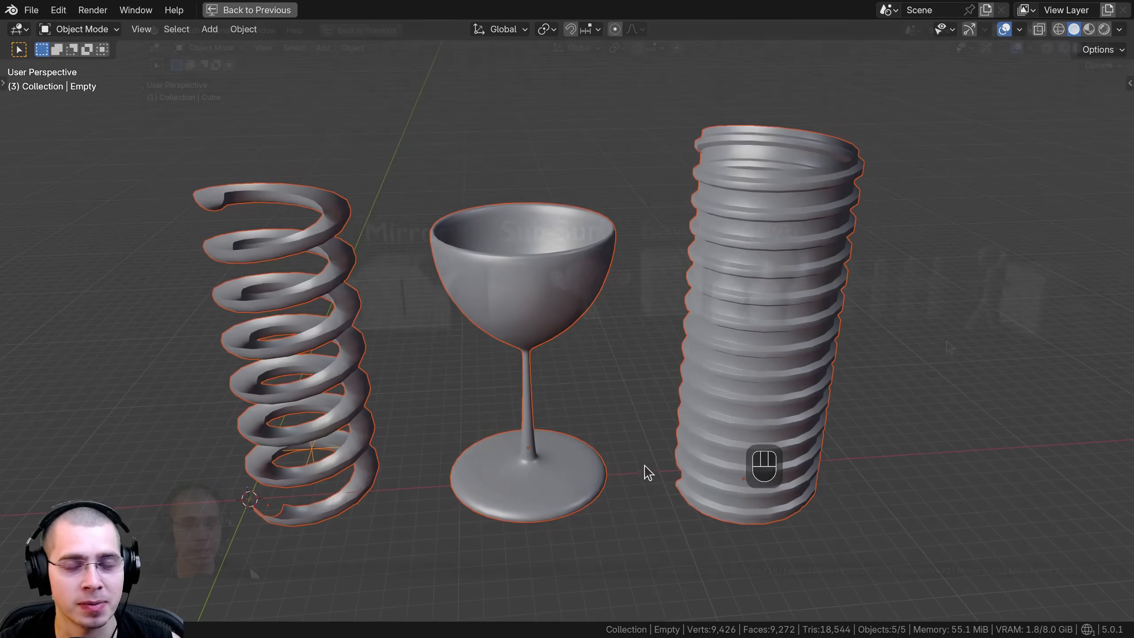